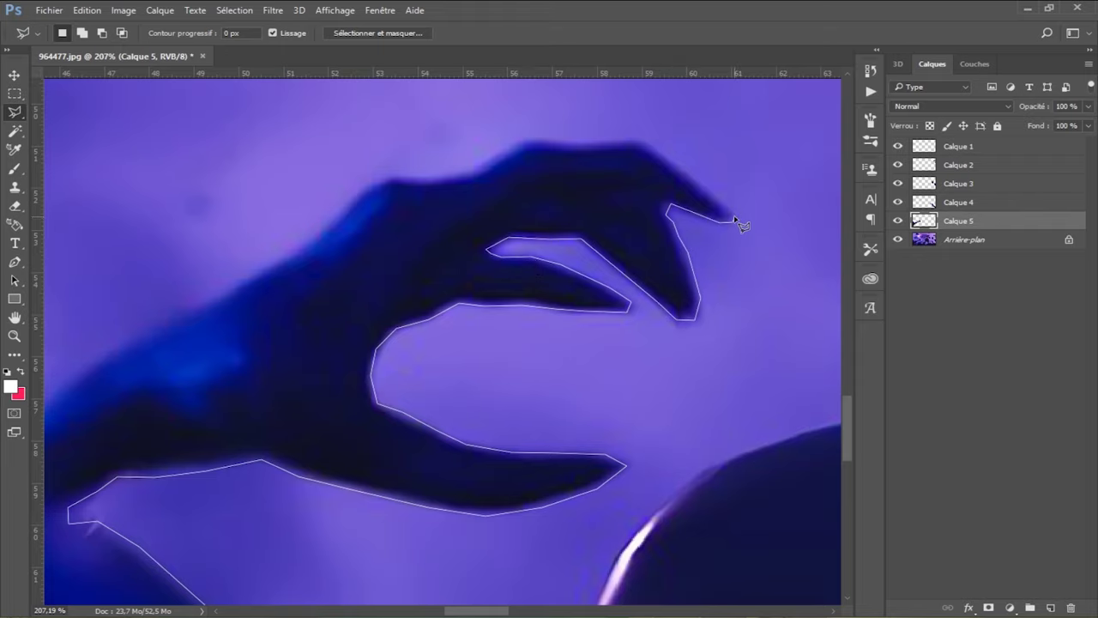
# Lasso the remaining outlined zombie hand and copy it onto new layer Calque 6, then fit to screen
pyautogui.scroll(5, 735, 219)
pyautogui.click(647, 436)
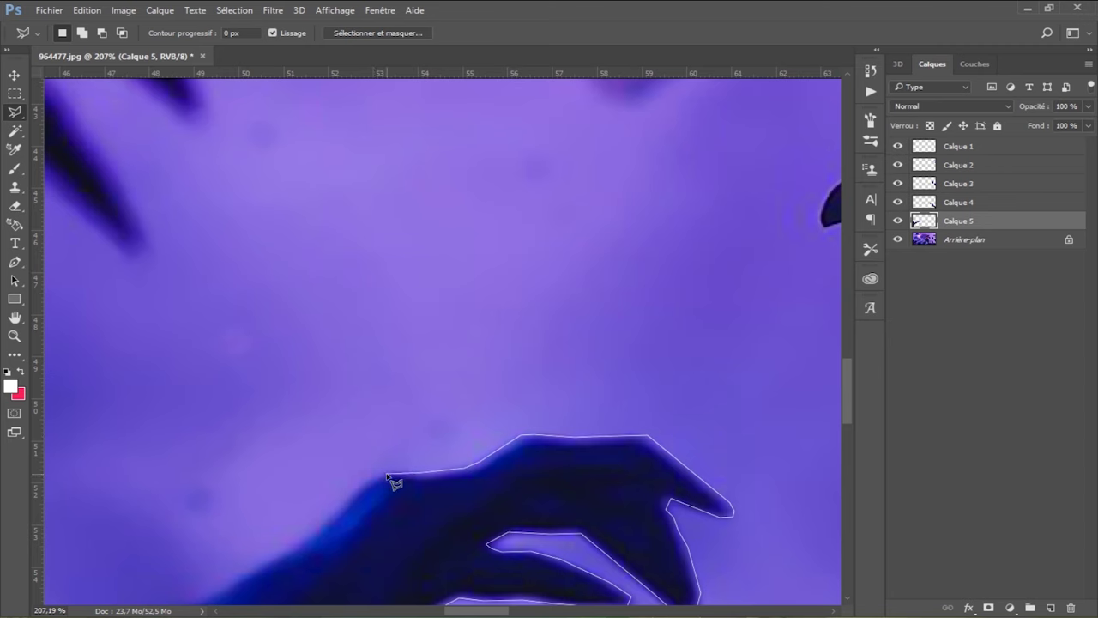
pyautogui.moveTo(387, 475); pyautogui.dragTo(600, 393)
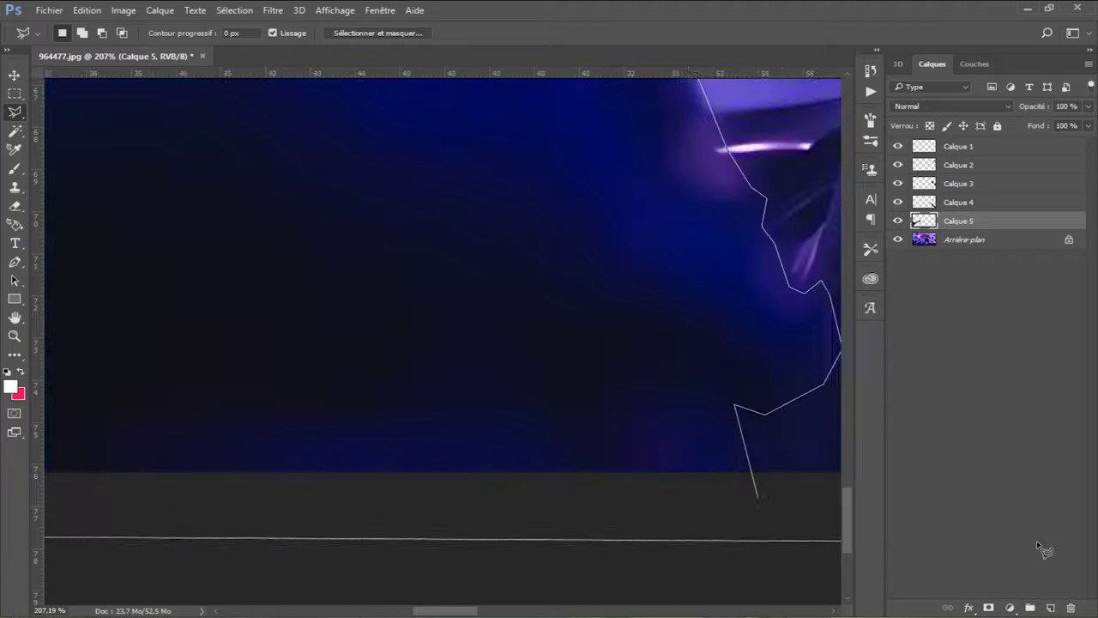
pyautogui.rightClick(394, 346)
pyautogui.click(446, 149)
pyautogui.hotkey('ctrl', '0')
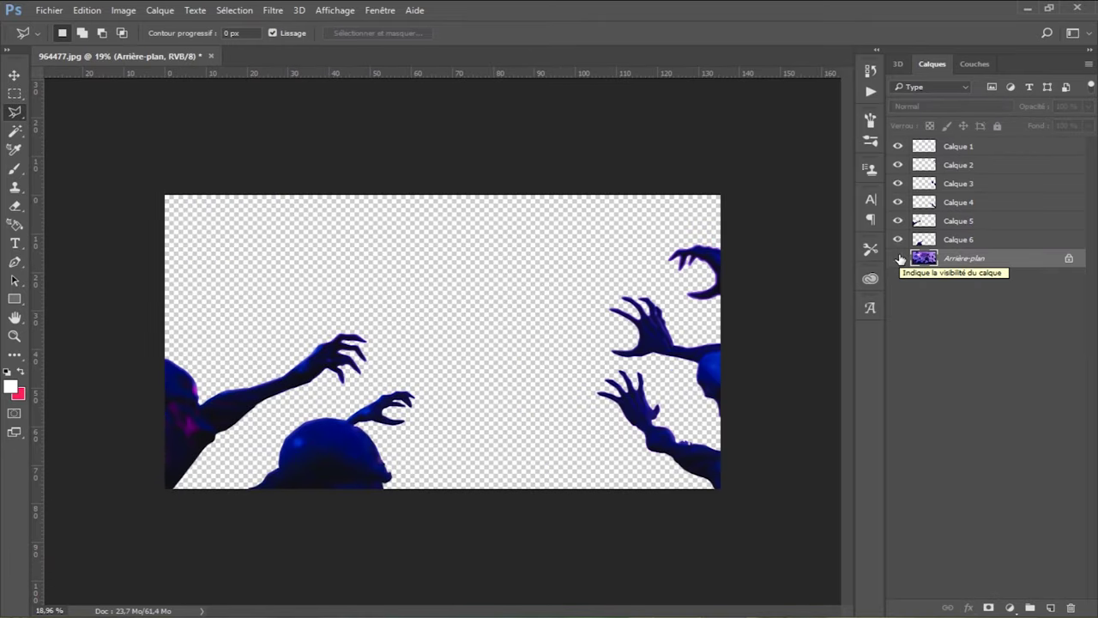
# Show the background, trace the bottom-left creature and copy it to new layer Calque 7
pyautogui.click(898, 258)
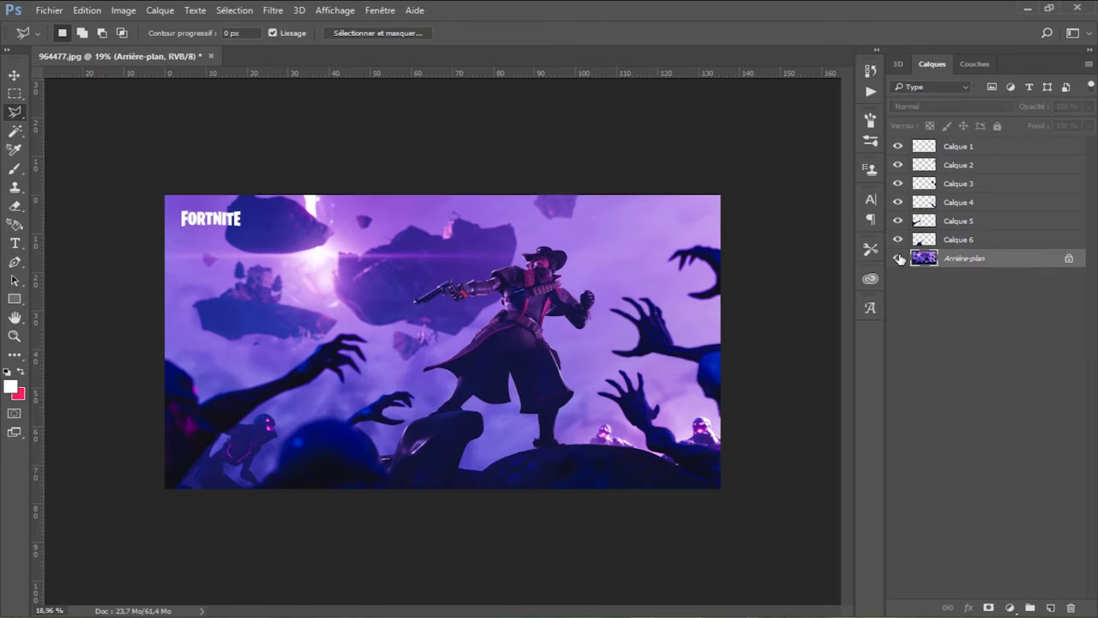
pyautogui.scroll(8, 249, 429)
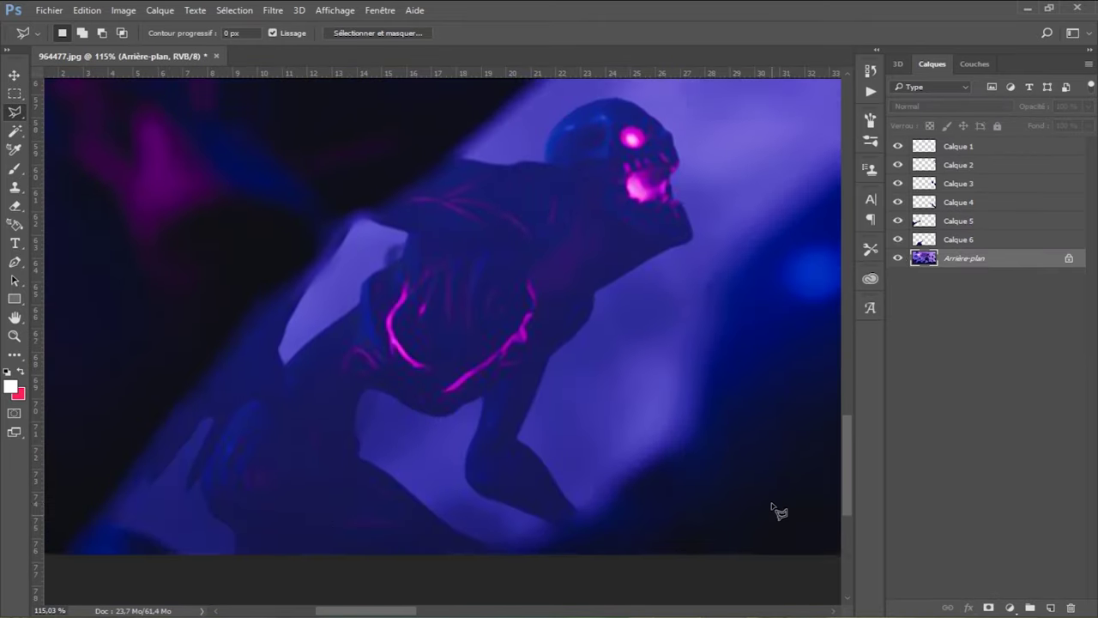
pyautogui.click(187, 259)
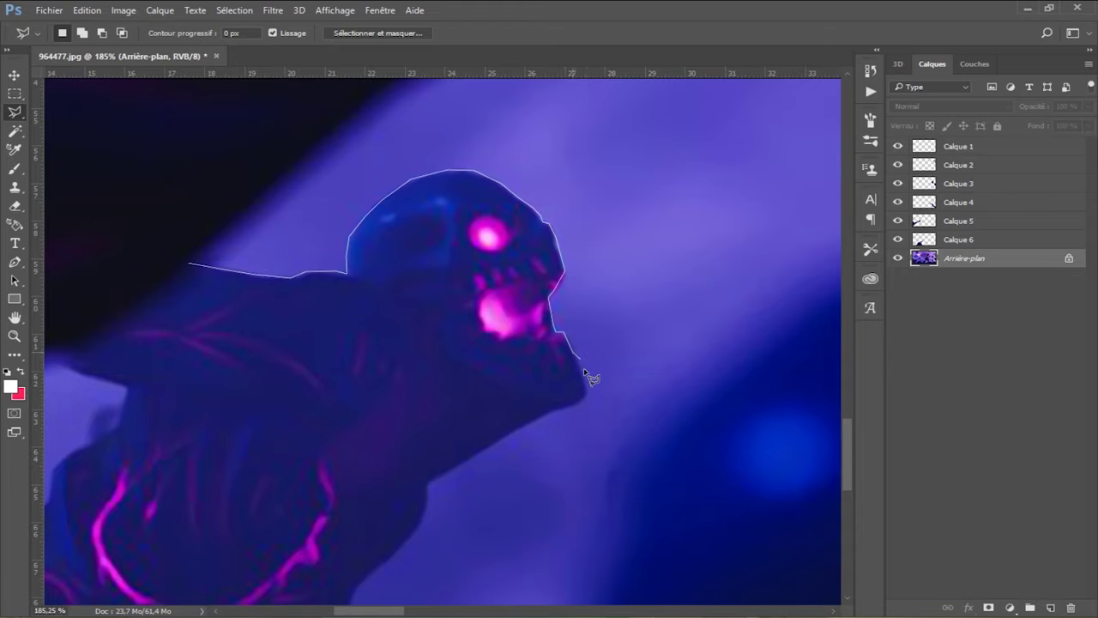
pyautogui.scroll(-5, 436, 481)
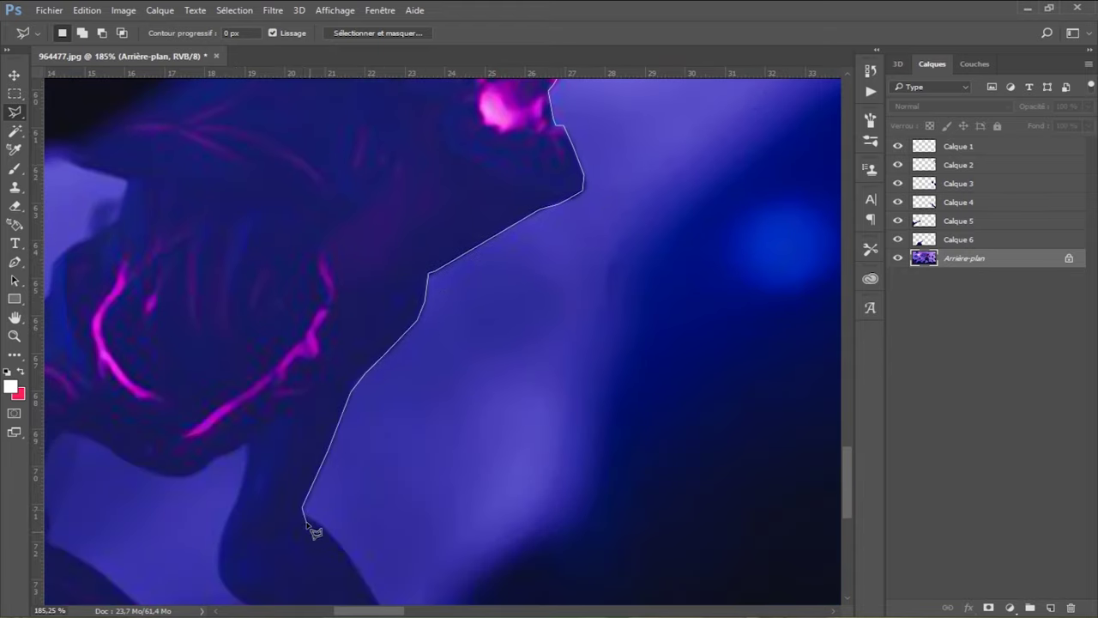
pyautogui.scroll(-5, 309, 526)
pyautogui.hscroll(-5, 266, 421)
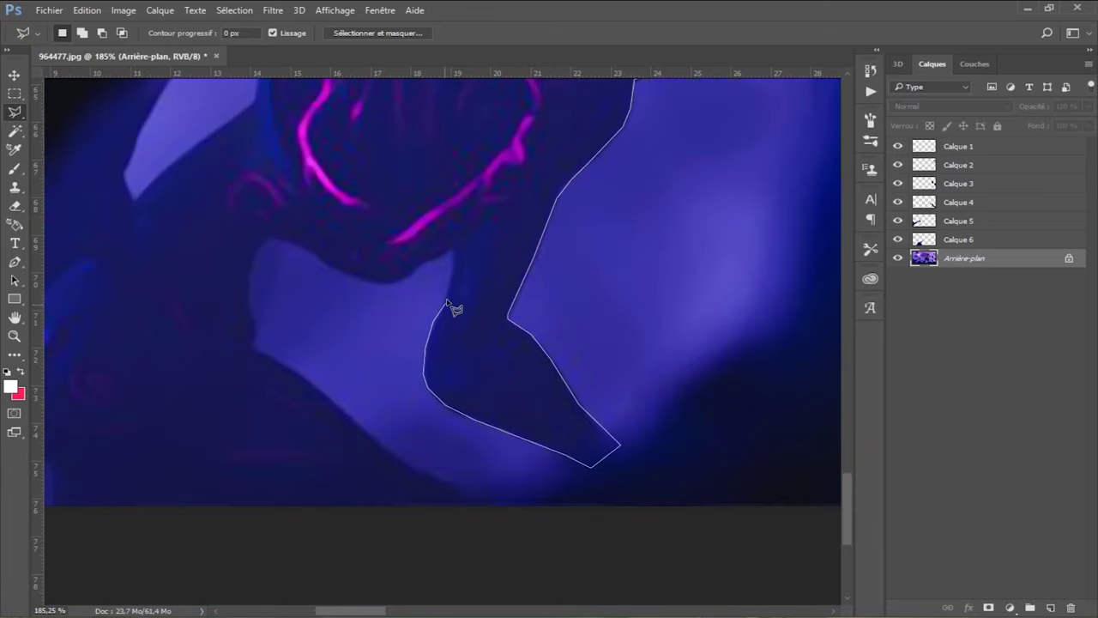
pyautogui.scroll(-4, 255, 307)
pyautogui.hscroll(-3, 343, 275)
pyautogui.scroll(2, 436, 246)
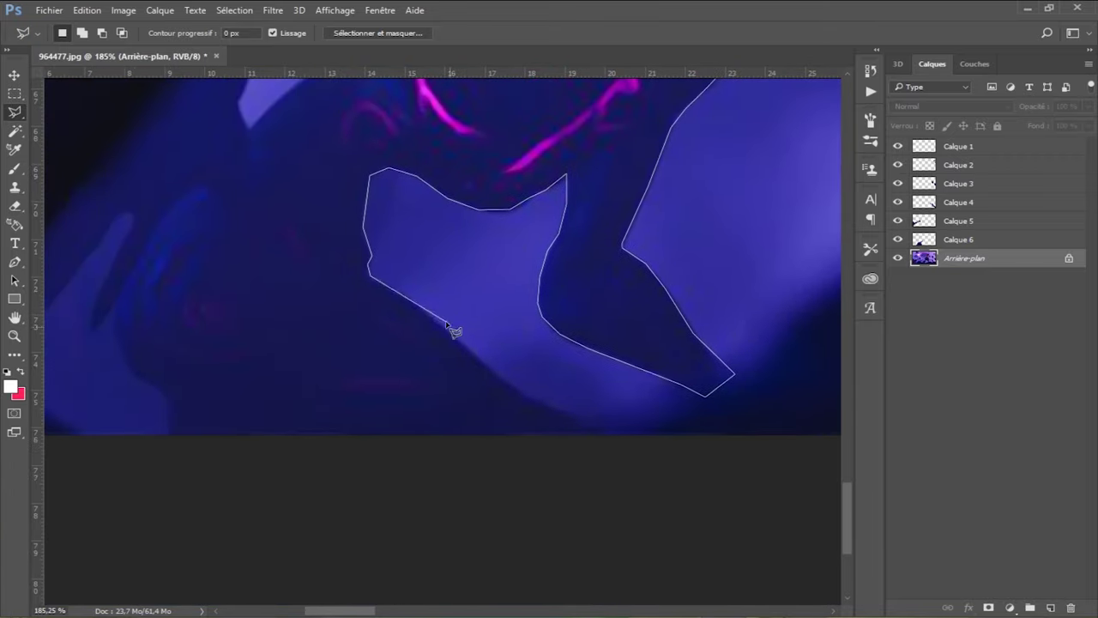
pyautogui.hscroll(-8, 532, 420)
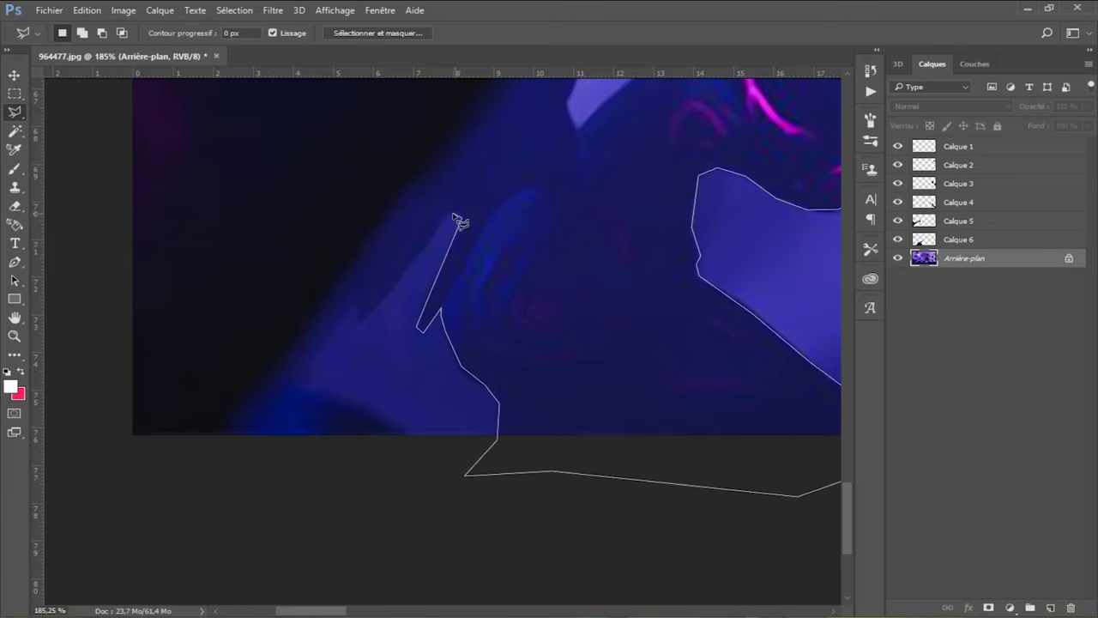
pyautogui.scroll(5, 463, 283)
pyautogui.scroll(4, 566, 294)
pyautogui.hscroll(6, 429, 343)
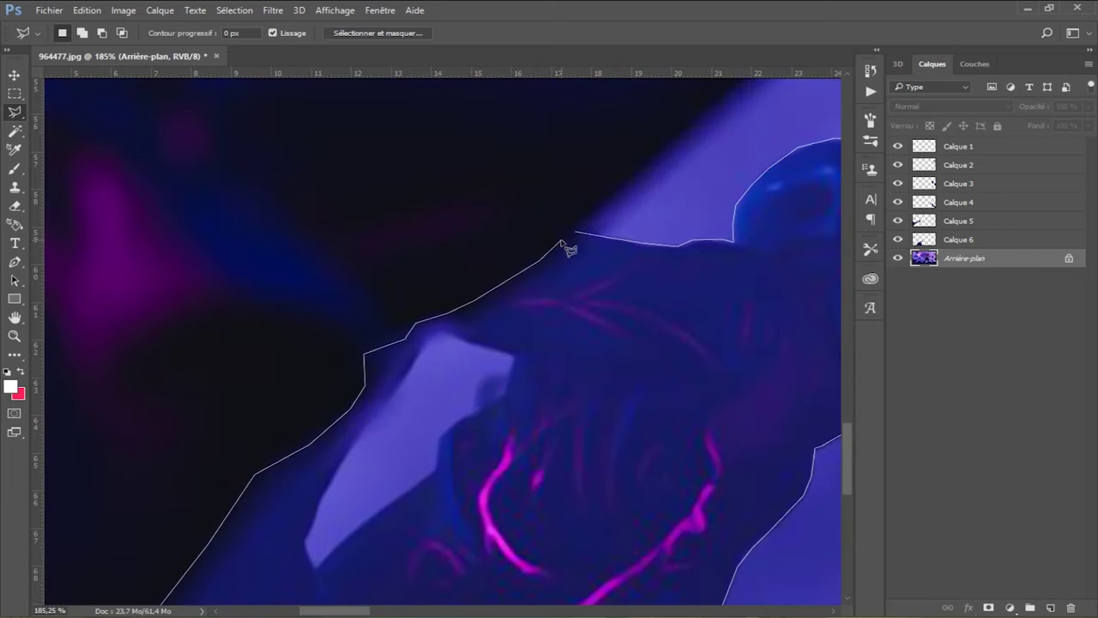
pyautogui.press('Return')
pyautogui.hotkey('ctrl', 'j')
# From the background layer, copy the creature selection onto another new layer, Calque 8
pyautogui.scroll(-5, 601, 436)
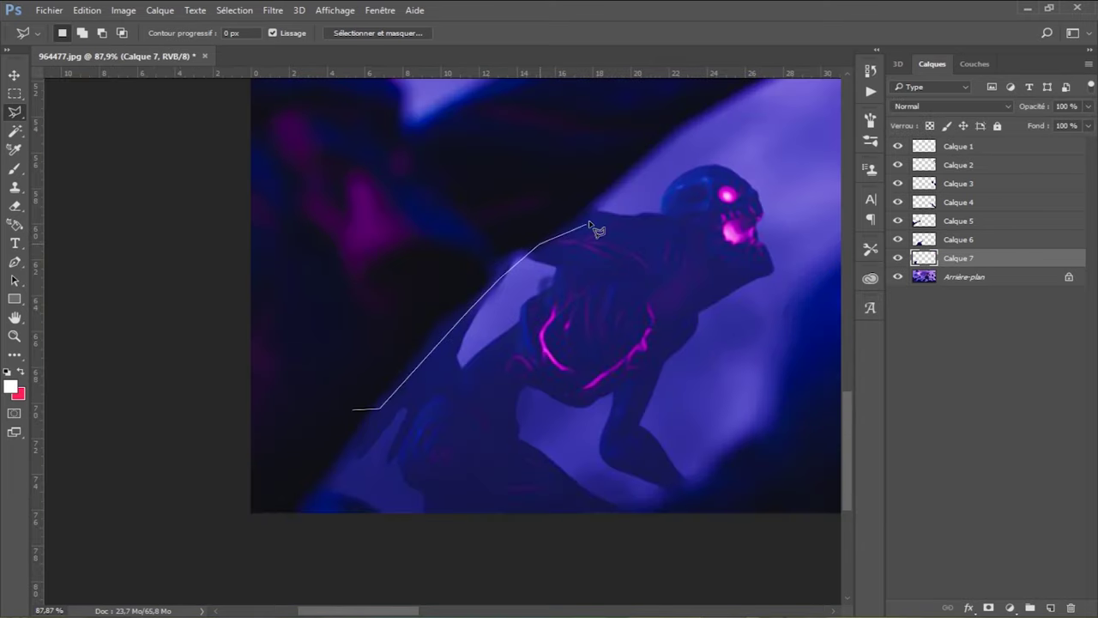
pyautogui.rightClick(446, 293)
pyautogui.click(960, 276)
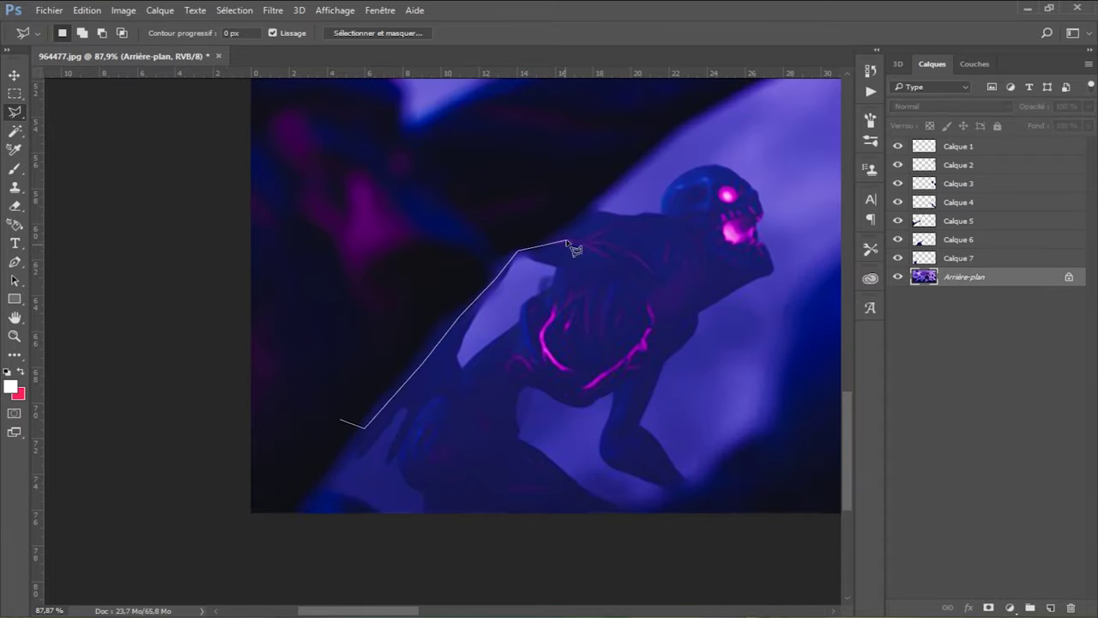
pyautogui.rightClick(375, 369)
pyautogui.click(466, 172)
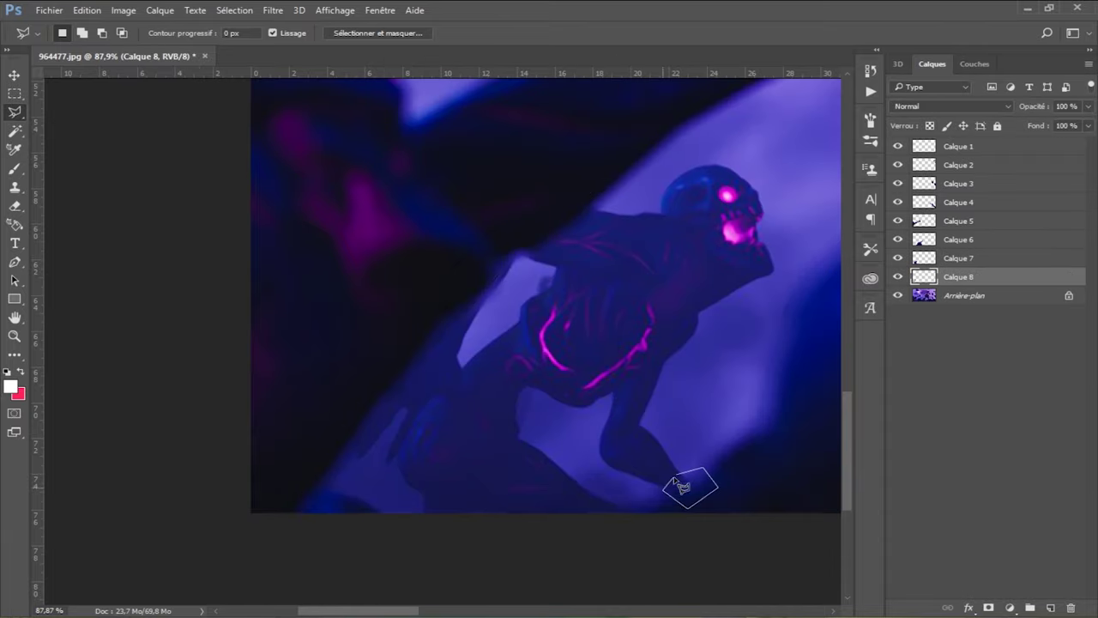
pyautogui.rightClick(681, 487)
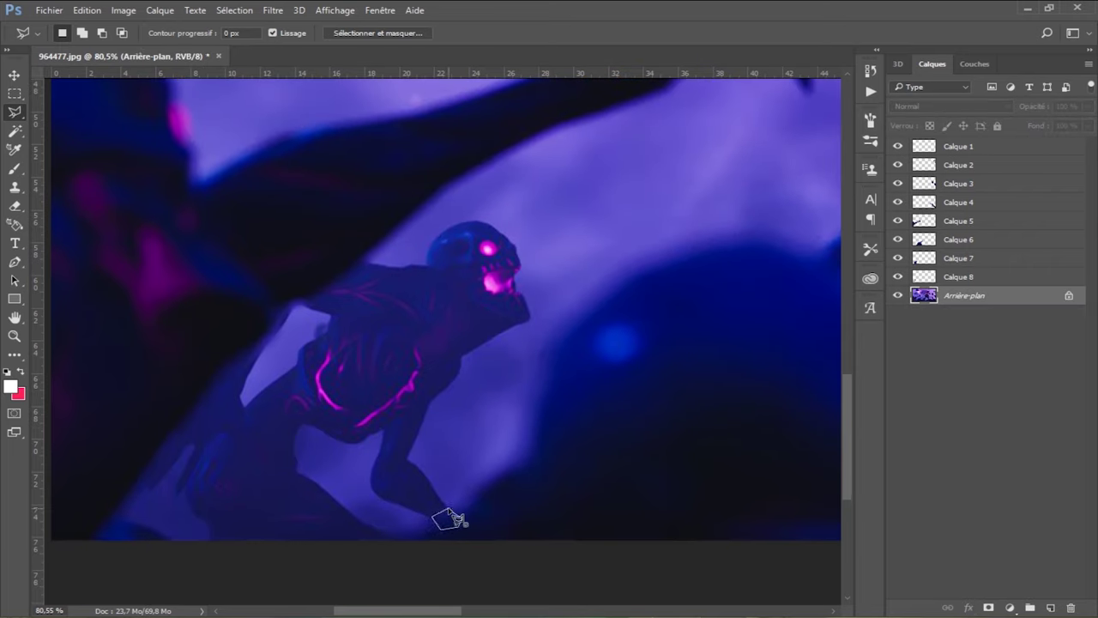
# Copy the traced shape to a new layer, hide the background, and delete a stray Calque 10
pyautogui.rightClick(448, 519)
pyautogui.click(515, 334)
pyautogui.click(897, 314)
pyautogui.scroll(5, 245, 411)
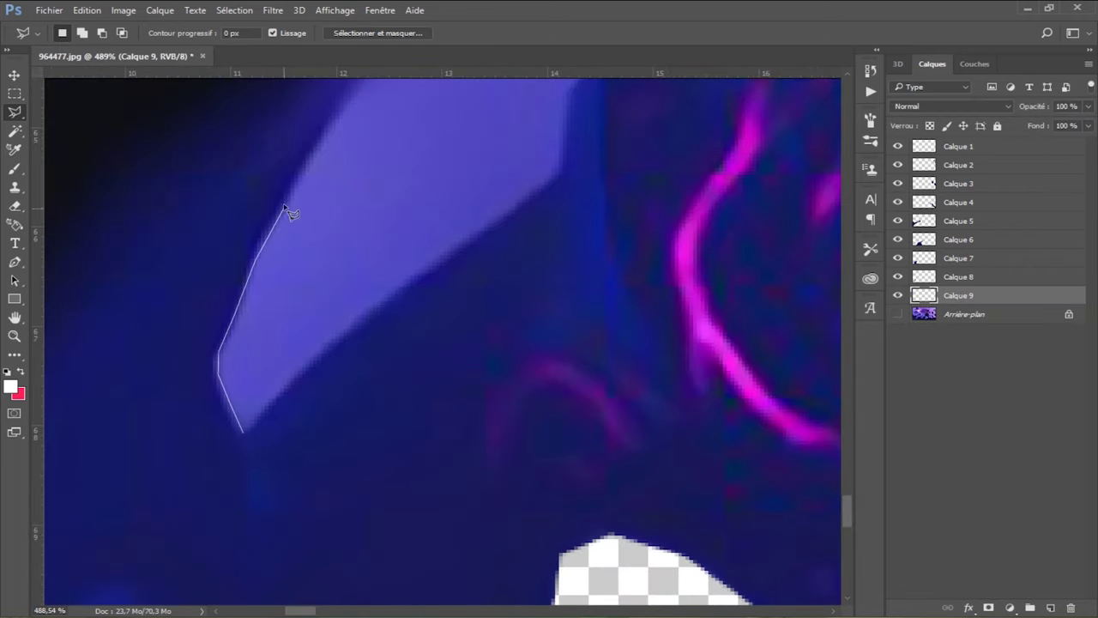
pyautogui.scroll(2, 312, 178)
pyautogui.moveTo(326, 215); pyautogui.dragTo(230, 569)
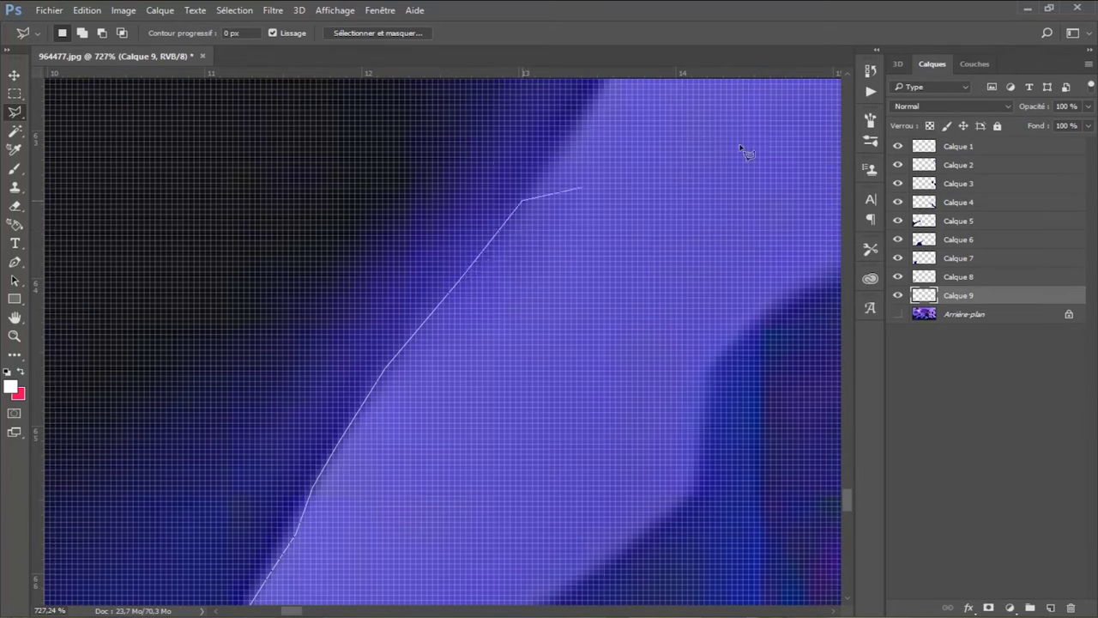
pyautogui.click(367, 245)
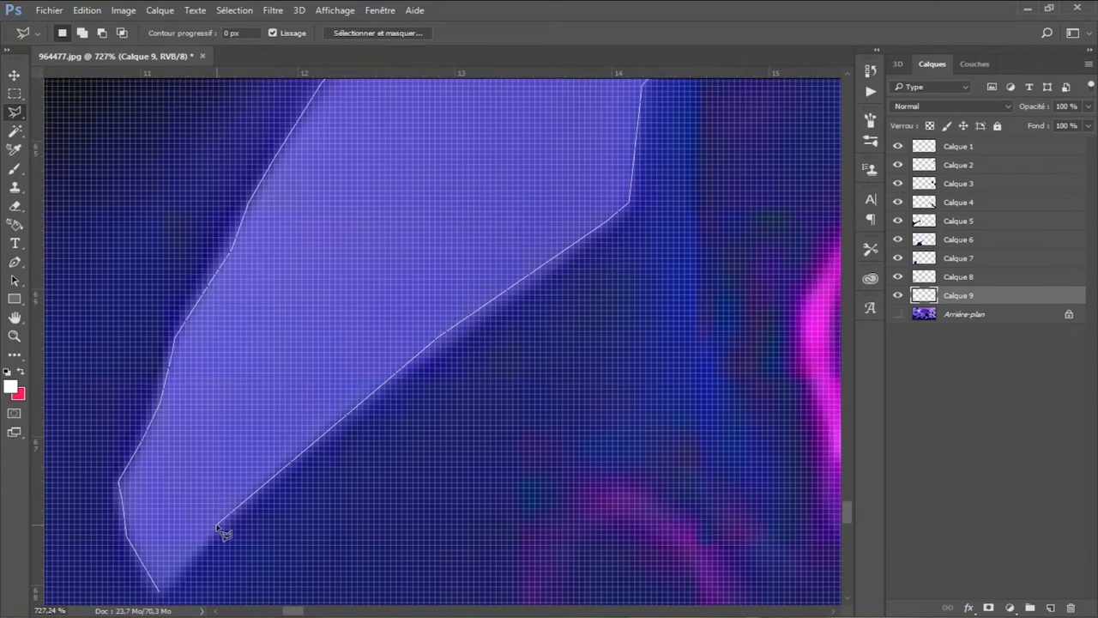
pyautogui.rightClick(352, 412)
pyautogui.click(426, 408)
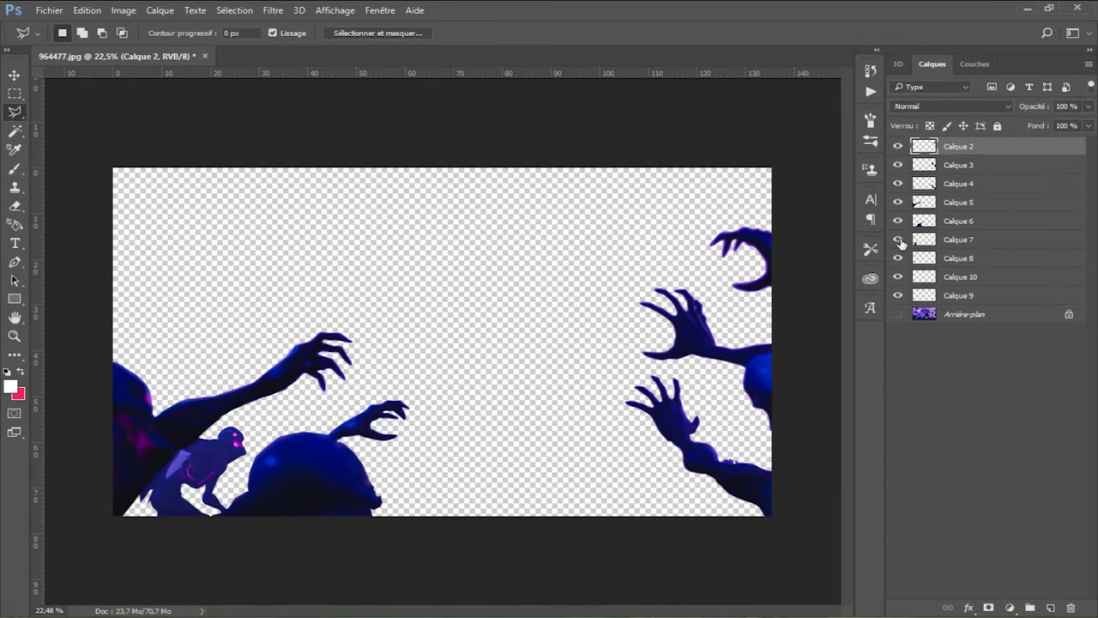
pyautogui.click(935, 276)
pyautogui.press('Delete')
# Outline the light-purple background patch with the Polygonal Lasso
pyautogui.scroll(5, 307, 478)
pyautogui.scroll(3, 274, 404)
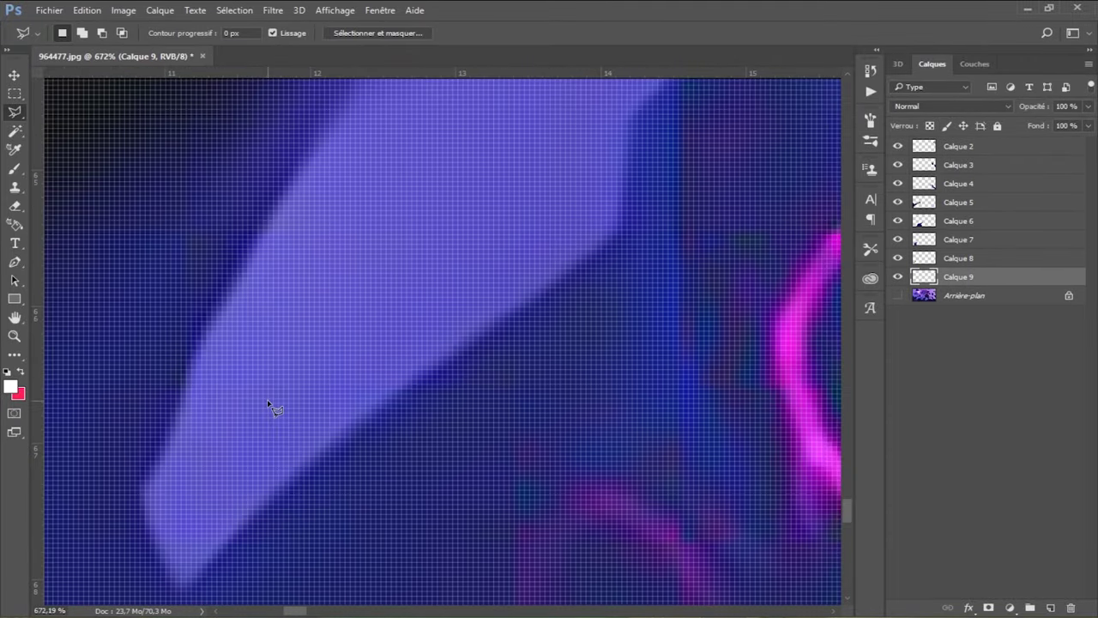
pyautogui.scroll(-1, 267, 403)
pyautogui.click(182, 549)
pyautogui.click(151, 491)
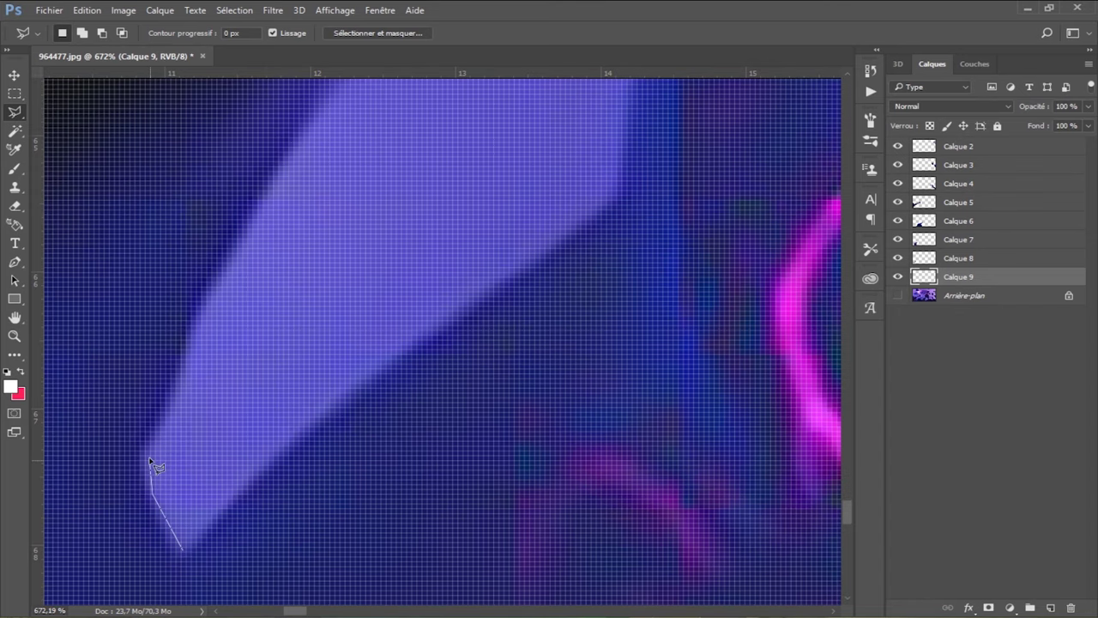
pyautogui.click(269, 200)
pyautogui.click(501, 289)
pyautogui.click(760, 246)
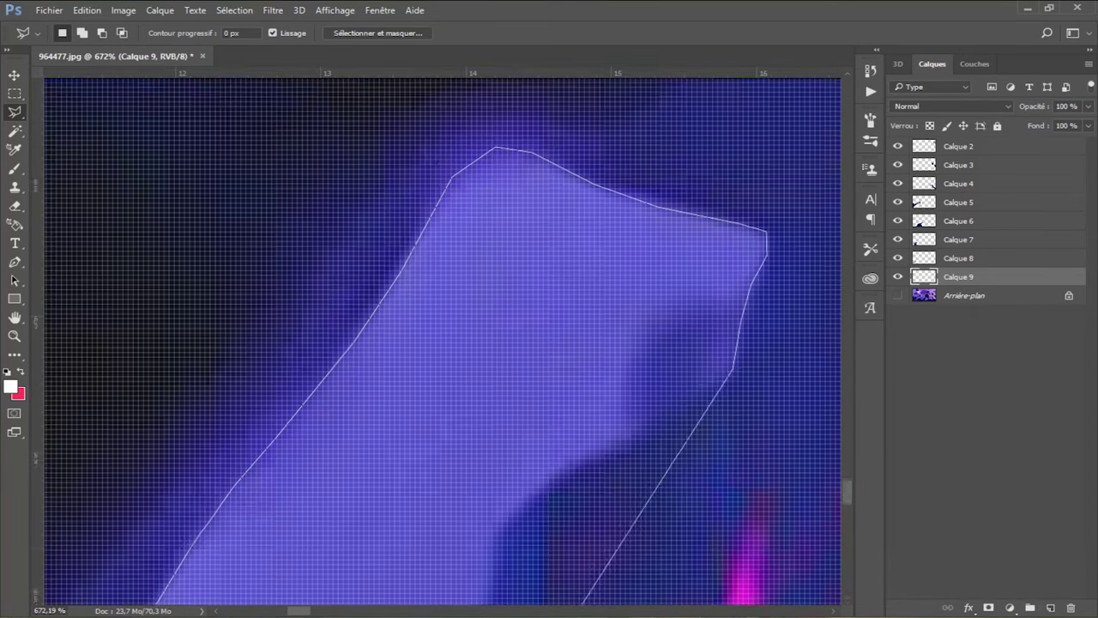
pyautogui.click(562, 216)
pyautogui.click(498, 279)
pyautogui.doubleClick(488, 383)
# Copy the selection to new layer Calque 10 and invert it to exclude the patch
pyautogui.scroll(-3, 441, 318)
pyautogui.rightClick(338, 325)
pyautogui.press('Escape')
pyautogui.scroll(-5, 531, 411)
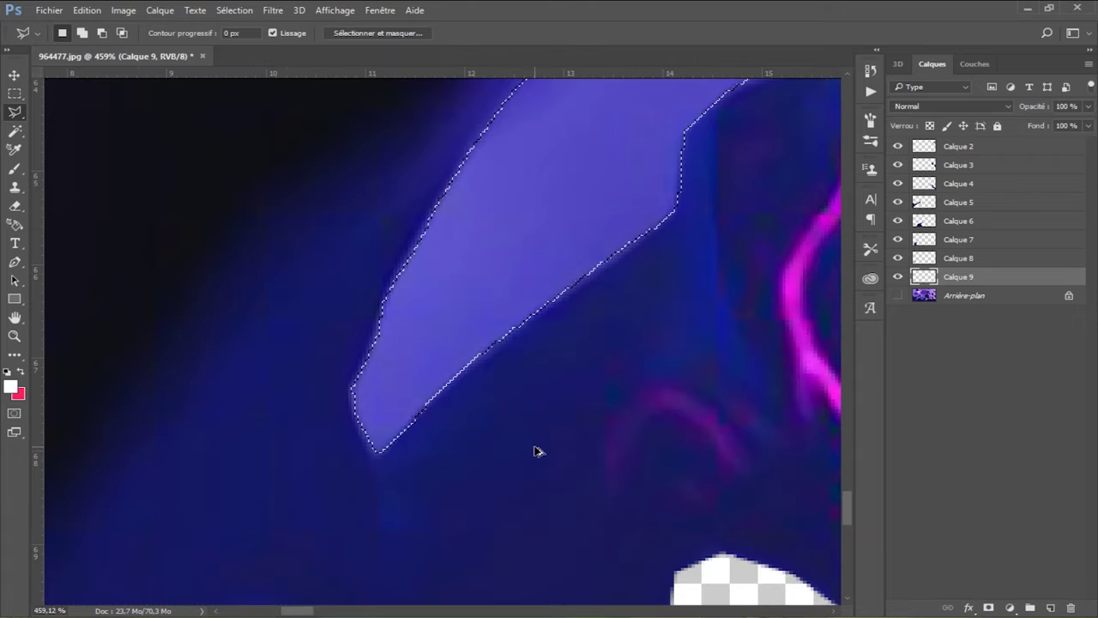
pyautogui.rightClick(165, 163)
pyautogui.click(958, 240)
pyautogui.rightClick(165, 159)
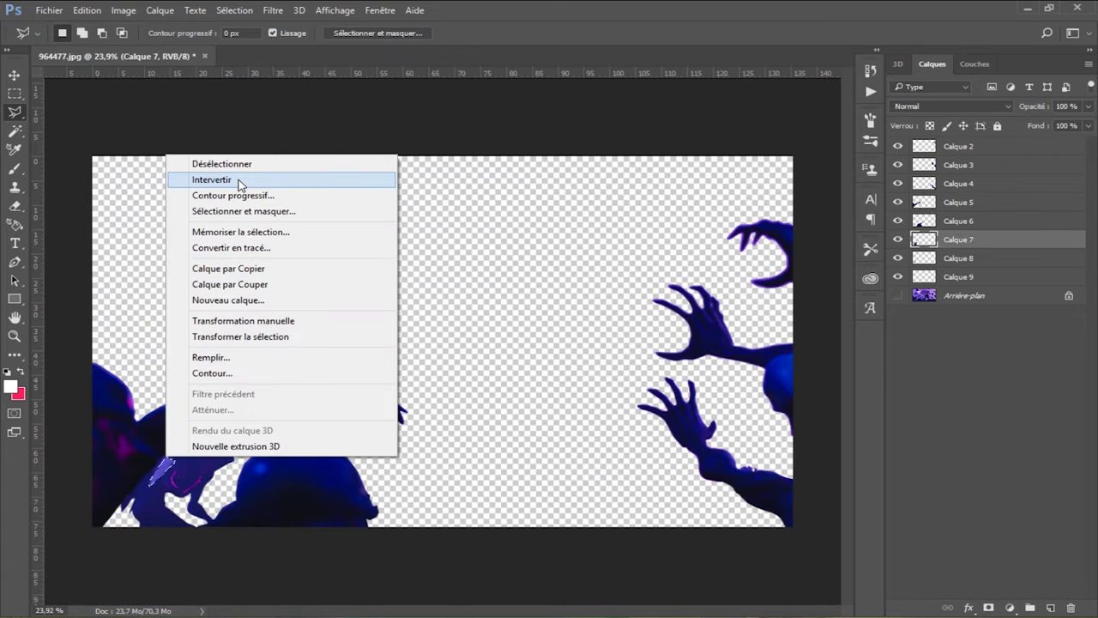
pyautogui.click(226, 276)
# Toggle the background's visibility on and off to check the cut-out
pyautogui.click(897, 313)
pyautogui.click(898, 314)
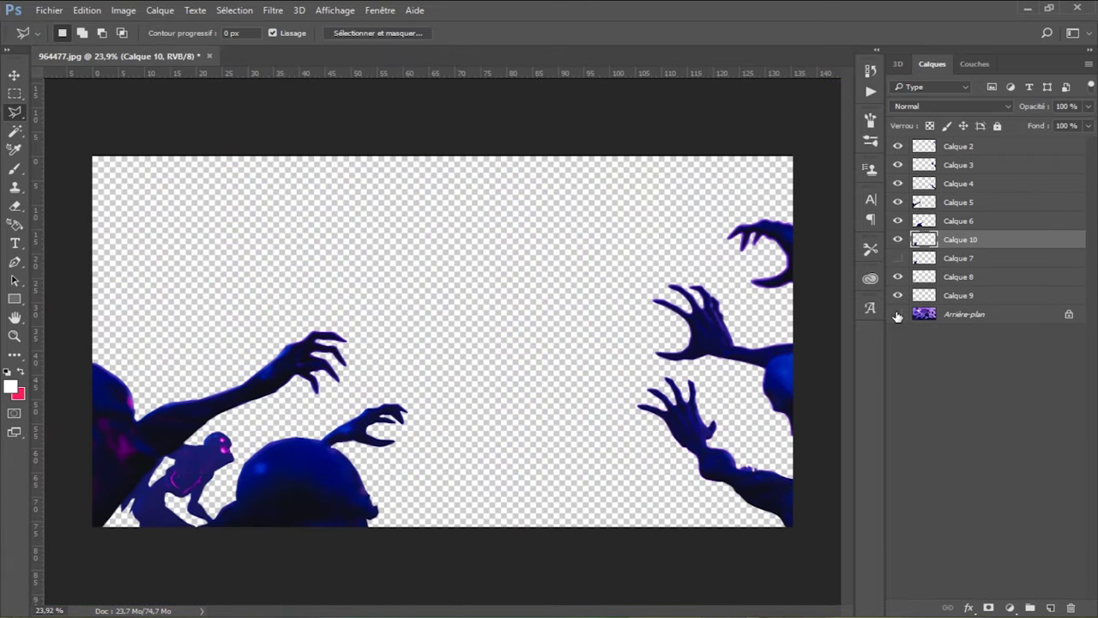
pyautogui.click(898, 314)
pyautogui.scroll(3, 834, 495)
pyautogui.scroll(3, 834, 496)
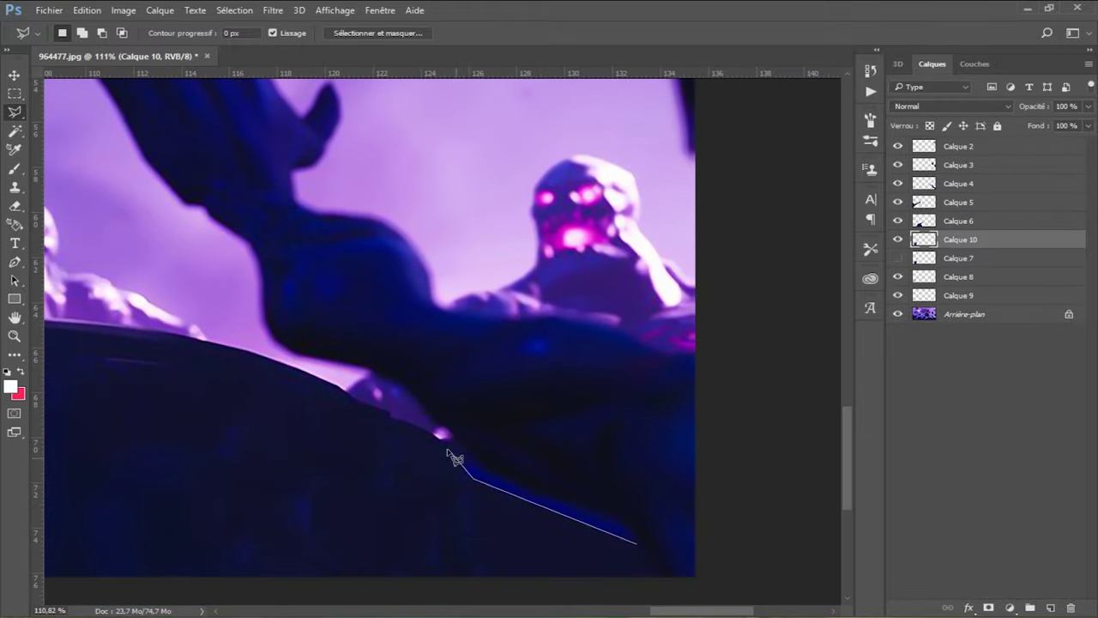
# Lasso the distant glowing-eyed zombie, copy it to Calque 11, and hide the background
pyautogui.click(455, 451)
pyautogui.press('Escape')
pyautogui.scroll(2, 427, 433)
pyautogui.click(377, 436)
pyautogui.click(429, 411)
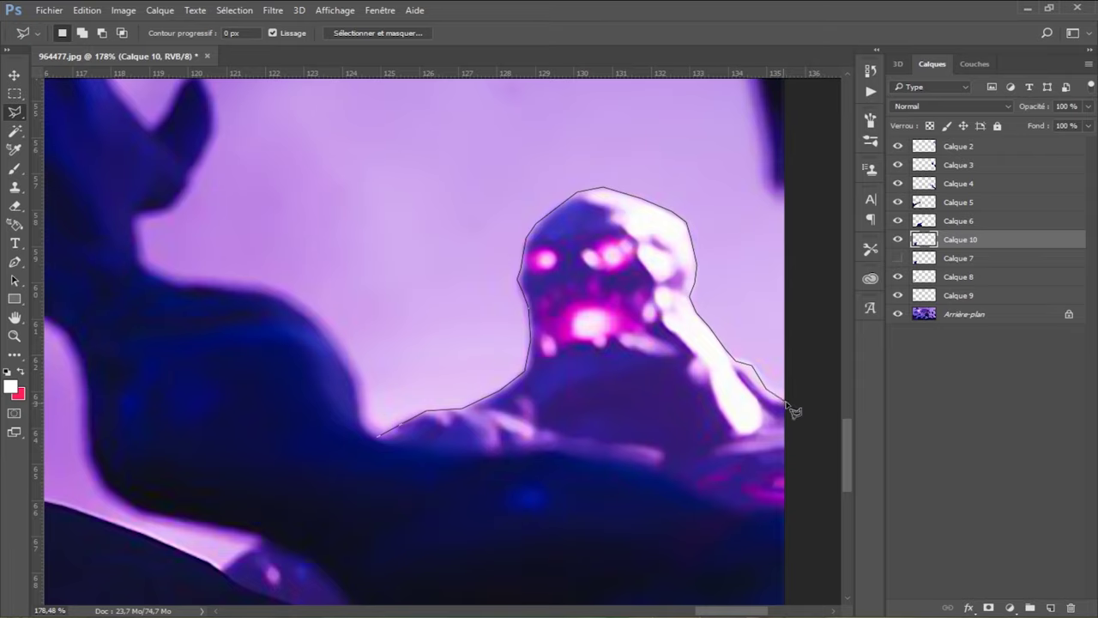
pyautogui.click(378, 435)
pyautogui.hotkey('ctrl', 'j')
pyautogui.scroll(-5, 429, 344)
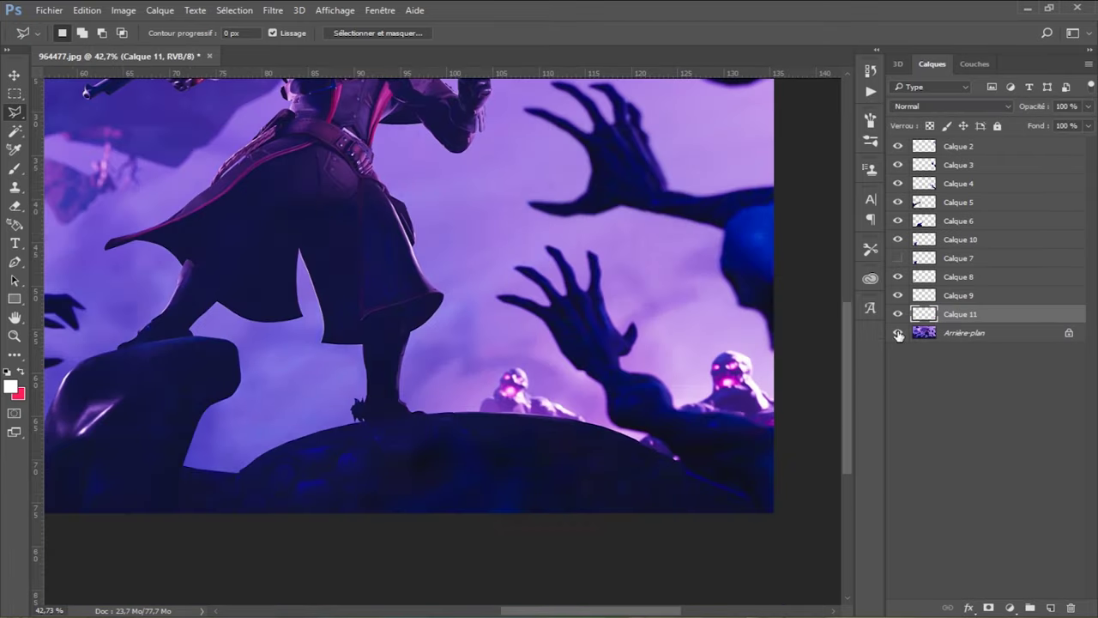
pyautogui.click(897, 332)
# Start a Save As and bring up the file format list
pyautogui.click(49, 11)
pyautogui.click(120, 168)
pyautogui.click(377, 288)
# Save the cut-outs as PNG file 964477 on the desktop with default PNG options
pyautogui.click(171, 476)
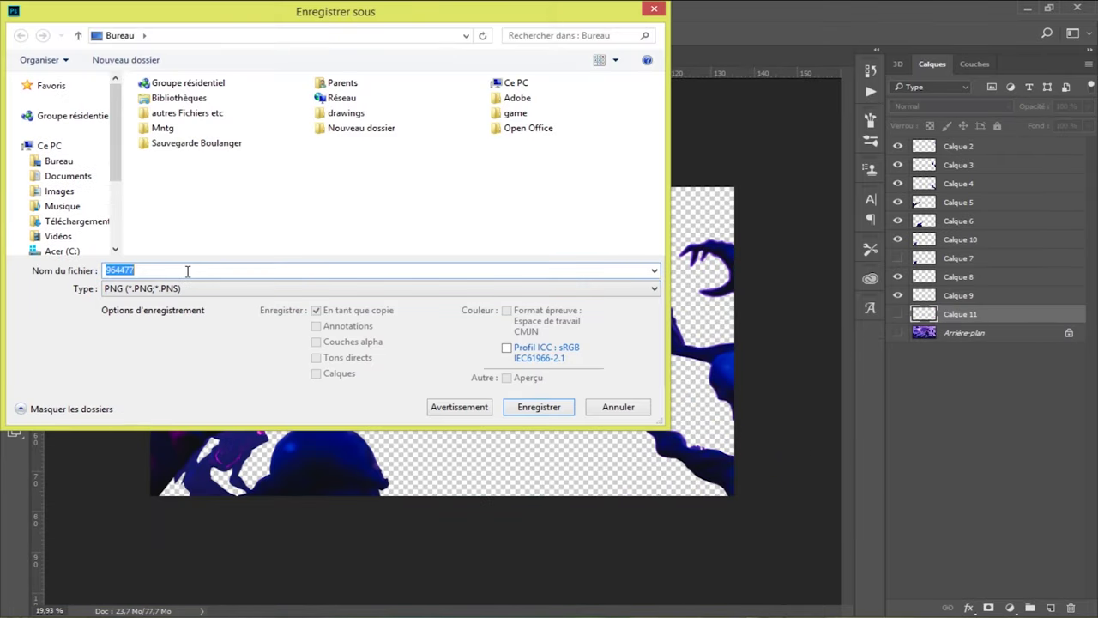
pyautogui.click(519, 402)
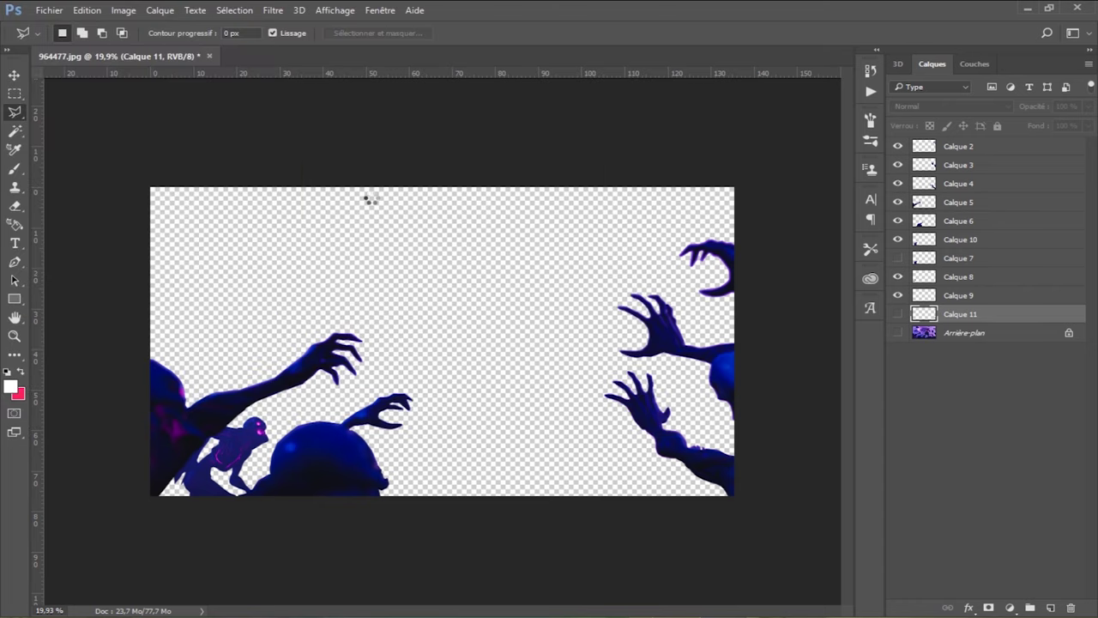
pyautogui.press('Return')
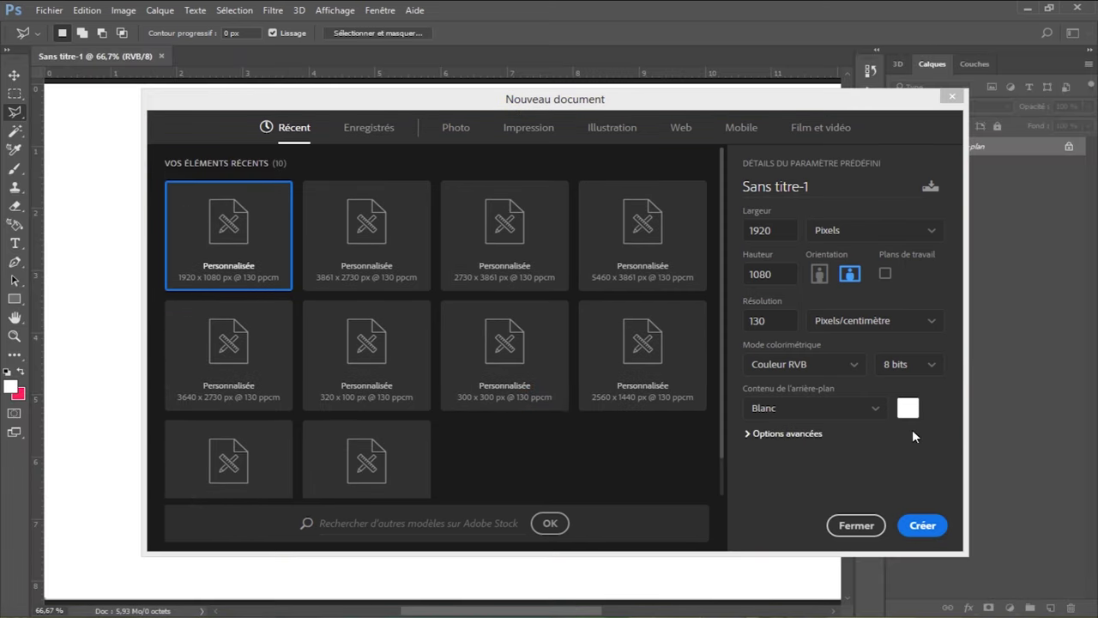
# Create the 1920×1080 document and unlock its background into Calque 0
pyautogui.press('Return')
pyautogui.hotkey('ctrl', '0')
pyautogui.doubleClick(958, 145)
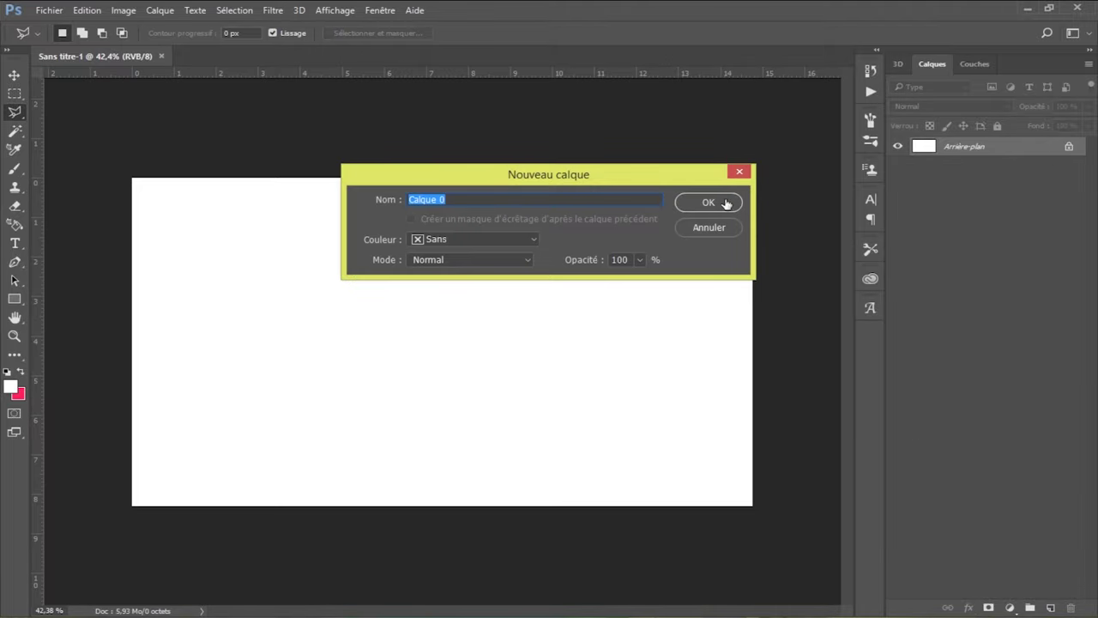
pyautogui.press('Return')
# Add a Gradient Overlay to Calque 0 starting from a preset with a dark red first stop
pyautogui.doubleClick(1026, 158)
pyautogui.click(503, 290)
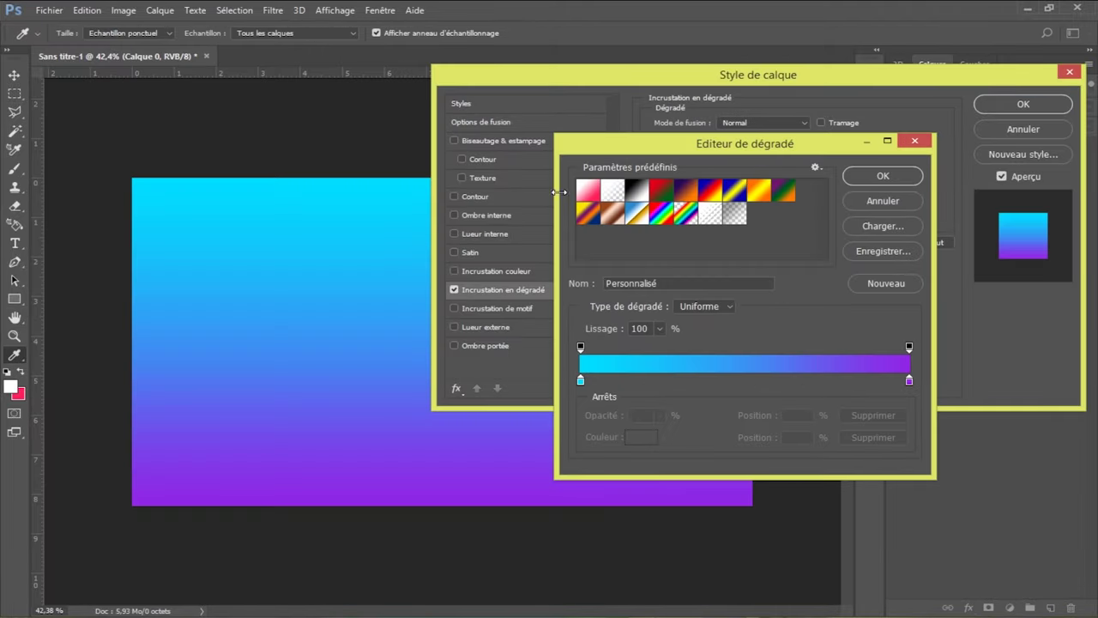
pyautogui.click(733, 189)
pyautogui.click(642, 217)
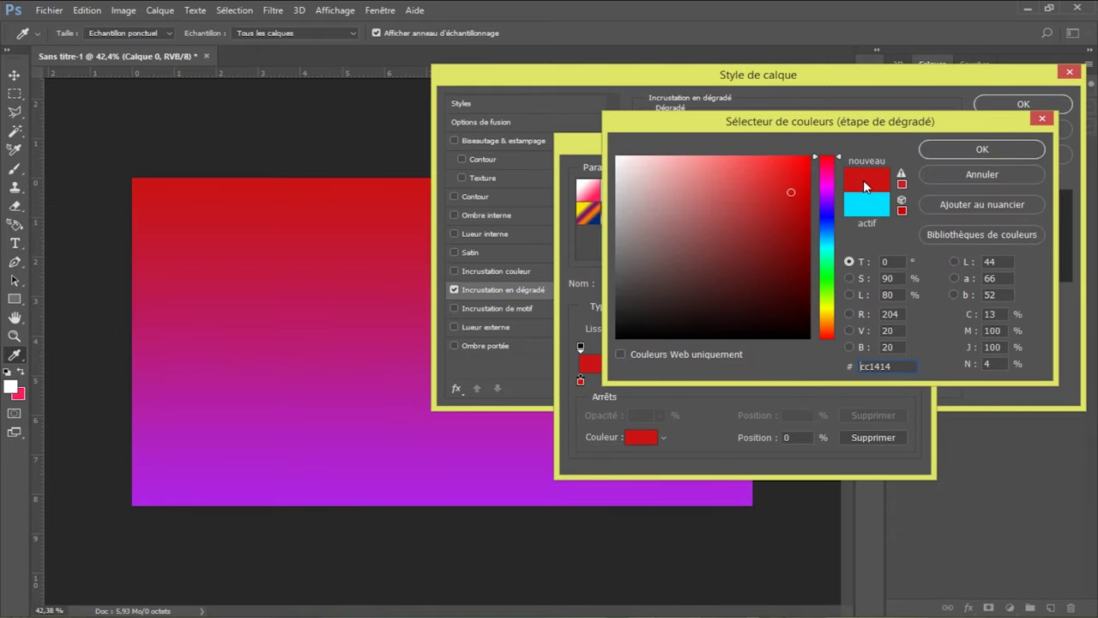
pyautogui.click(981, 149)
pyautogui.doubleClick(581, 380)
pyautogui.click(1054, 105)
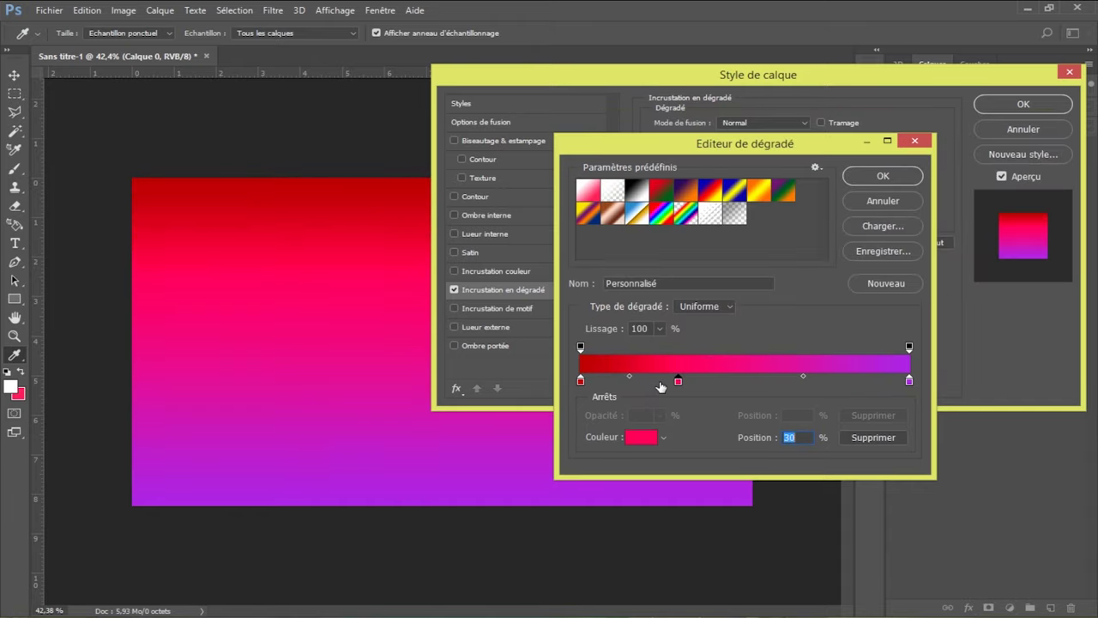
# Add hot pink and purple stops to the gradient and remove the extra red stop
pyautogui.click(677, 379)
pyautogui.doubleClick(678, 380)
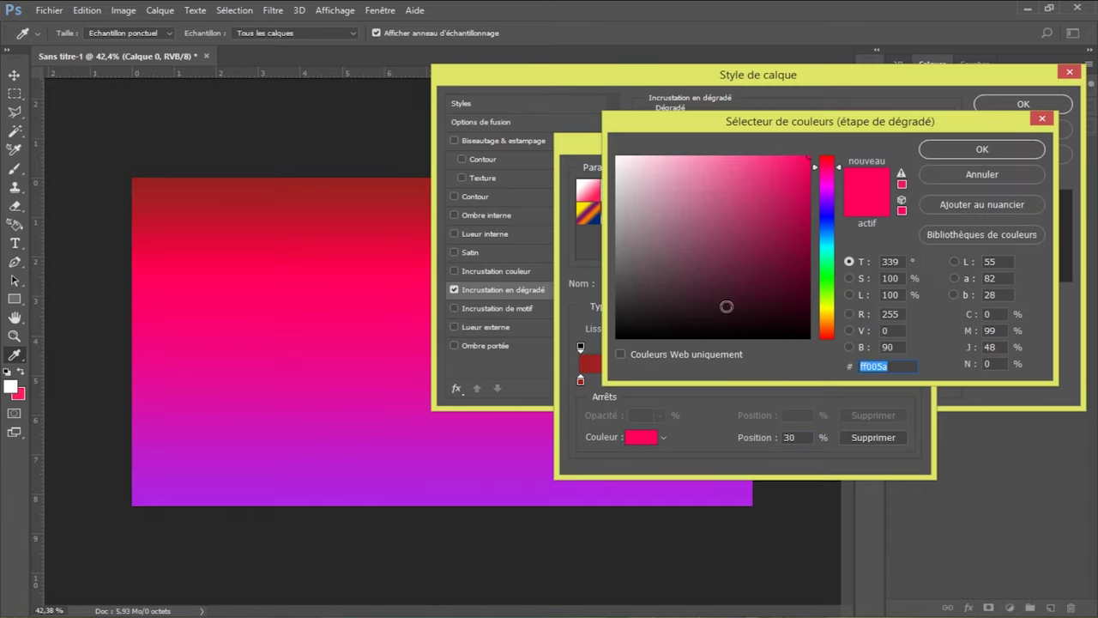
pyautogui.click(978, 109)
pyautogui.click(732, 380)
pyautogui.moveTo(669, 380); pyautogui.dragTo(669, 421)
pyautogui.click(580, 380)
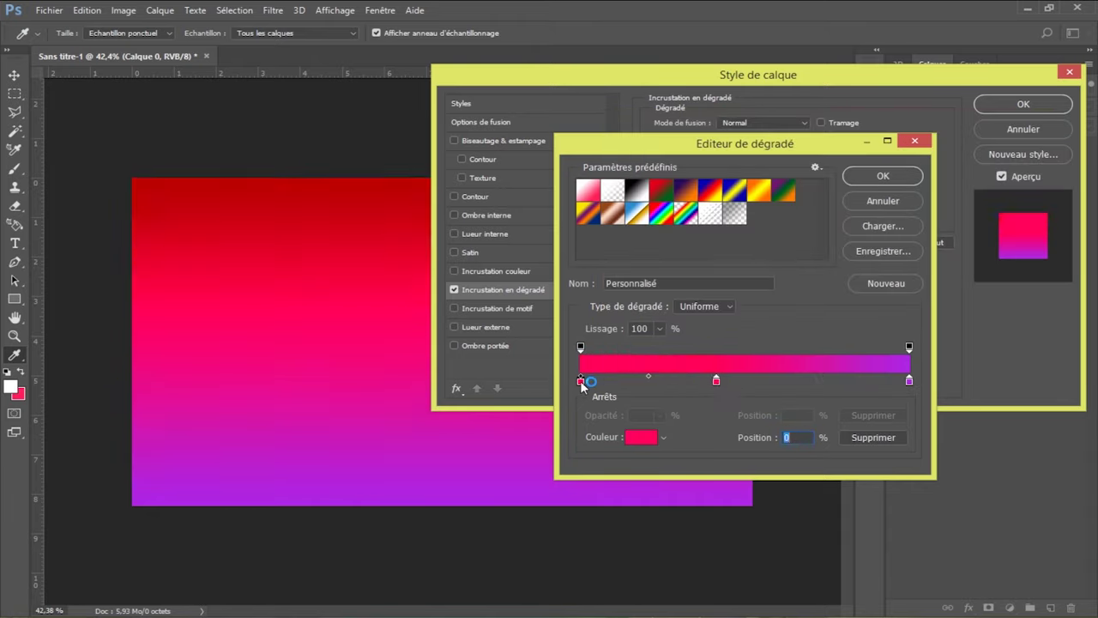
pyautogui.doubleClick(909, 380)
pyautogui.press('Return')
pyautogui.doubleClick(828, 380)
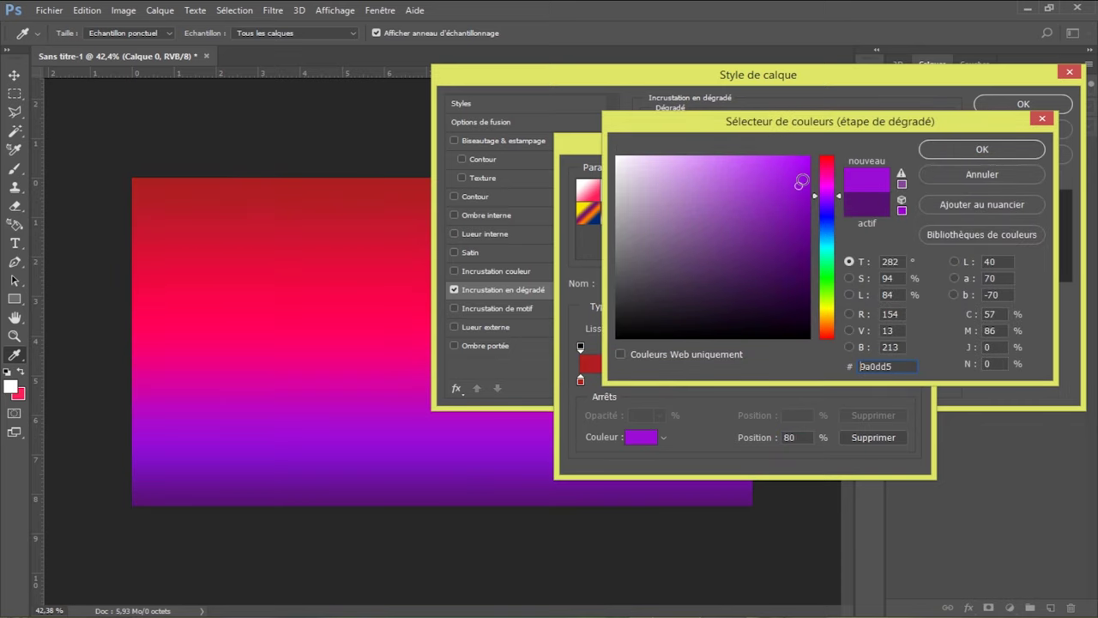
pyautogui.press('Return')
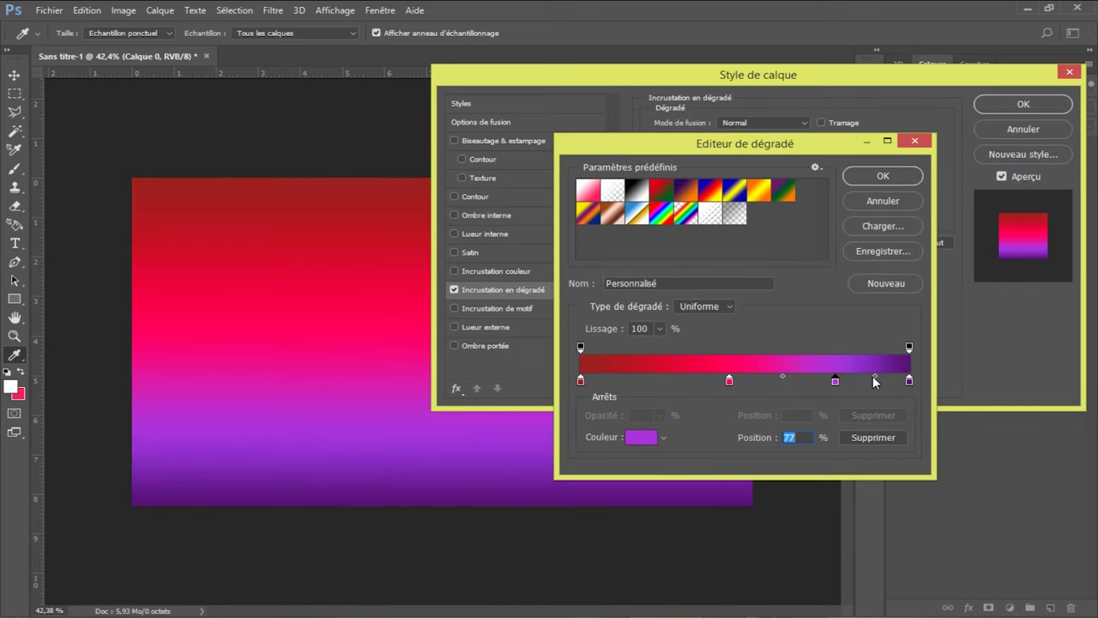
# Shift the purple stop right and give the end stop a softer purple
pyautogui.moveTo(827, 380); pyautogui.dragTo(896, 380)
pyautogui.doubleClick(909, 380)
pyautogui.click(717, 221)
pyautogui.press('Return')
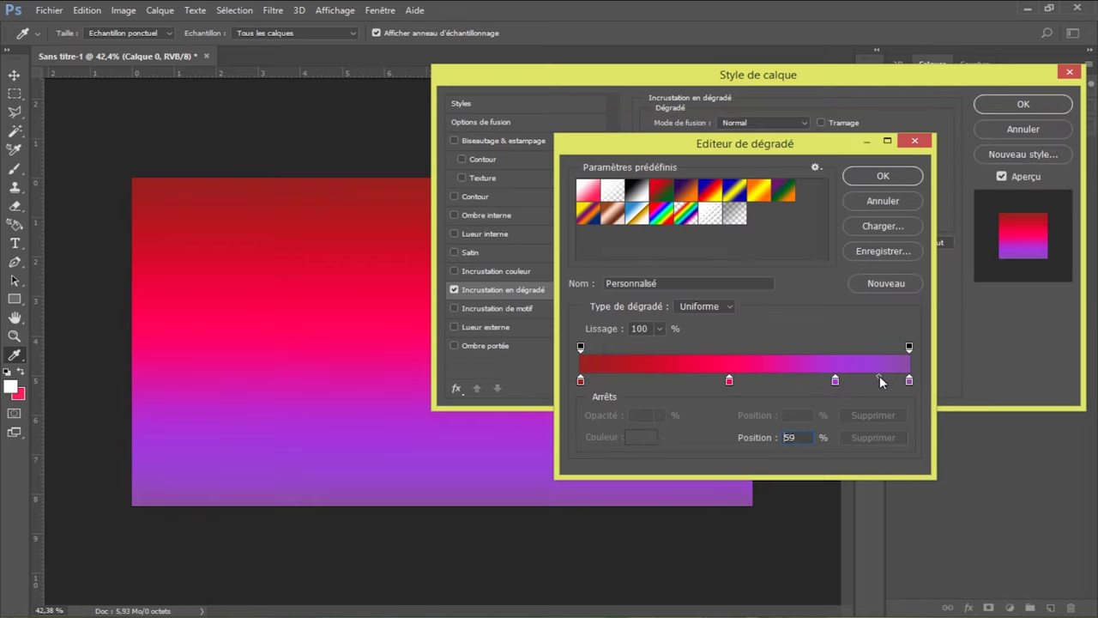
pyautogui.doubleClick(909, 380)
pyautogui.press('Return')
pyautogui.press('Return')
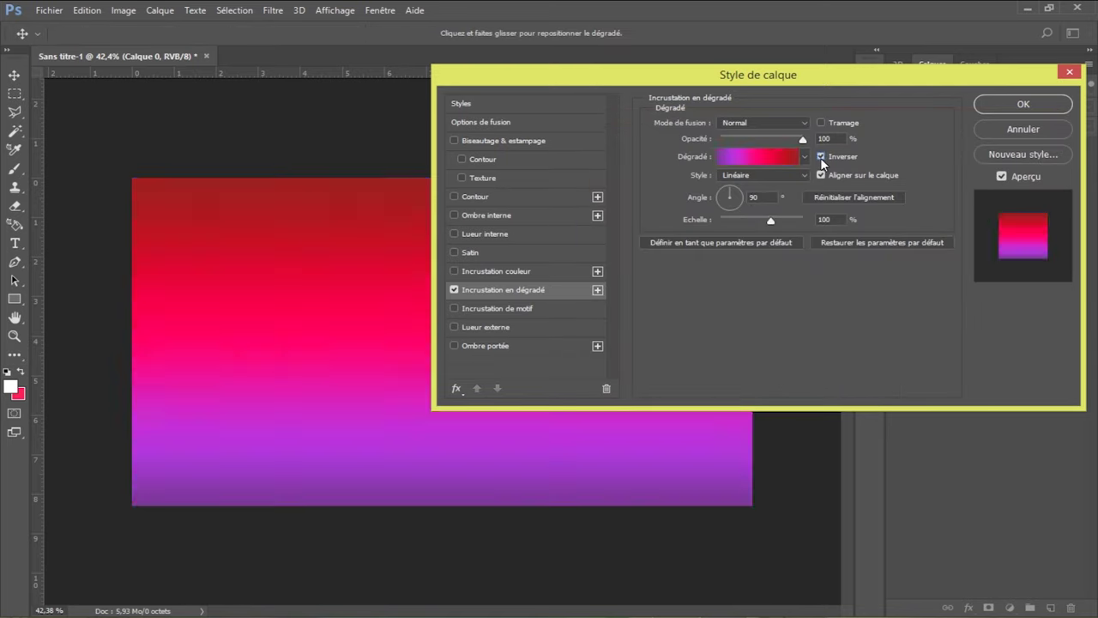
# Reverse the gradient, keep it linear, and tilt its angle to about 80°
pyautogui.click(761, 175)
pyautogui.click(749, 220)
pyautogui.press('Up')
pyautogui.press('Up')
pyautogui.press('Up')
pyautogui.moveTo(754, 74); pyautogui.dragTo(782, 38)
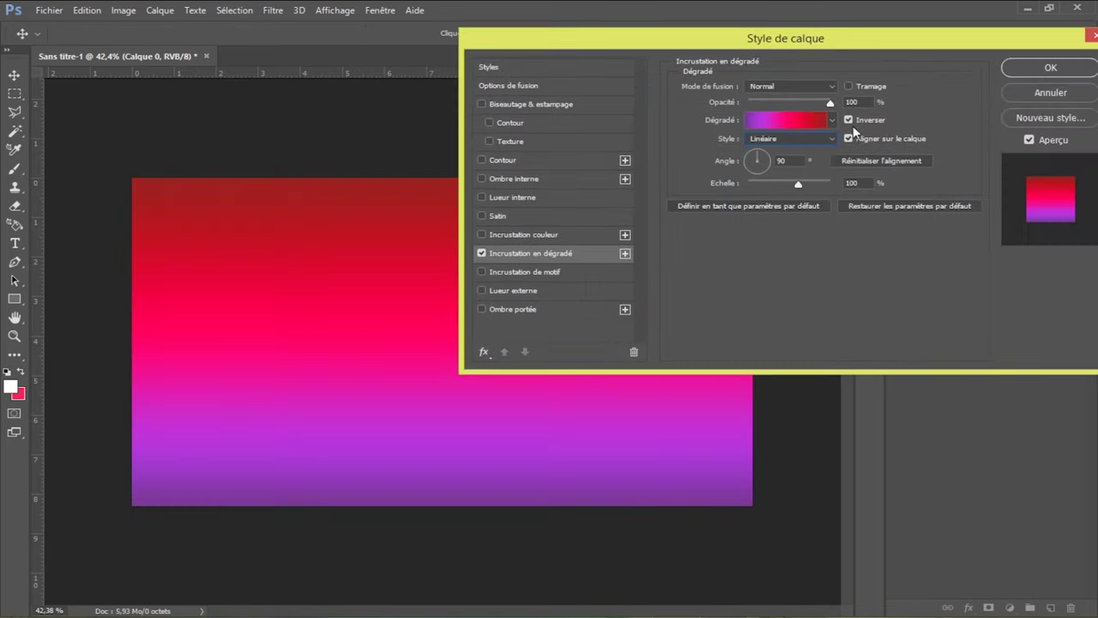
pyautogui.moveTo(770, 160)
pyautogui.mouseDown()
pyautogui.moveTo(772, 144)
pyautogui.moveTo(758, 139)
pyautogui.mouseUp()
# Move the purple stop to 76% and the end stop to 93% with a brighter purple
pyautogui.click(785, 119)
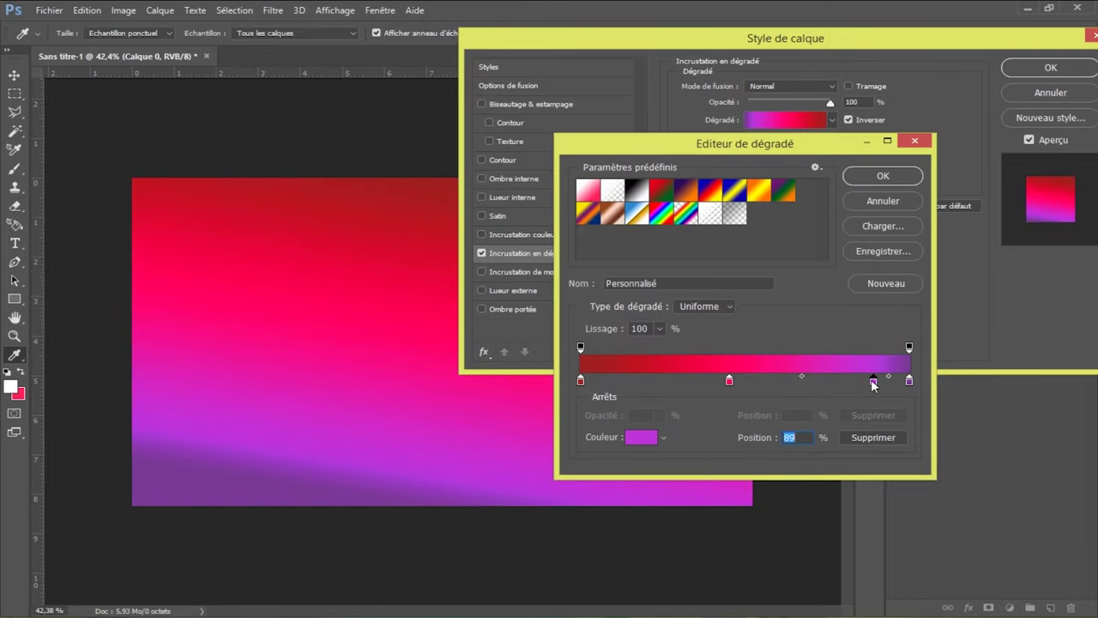
pyautogui.moveTo(851, 382); pyautogui.dragTo(821, 383)
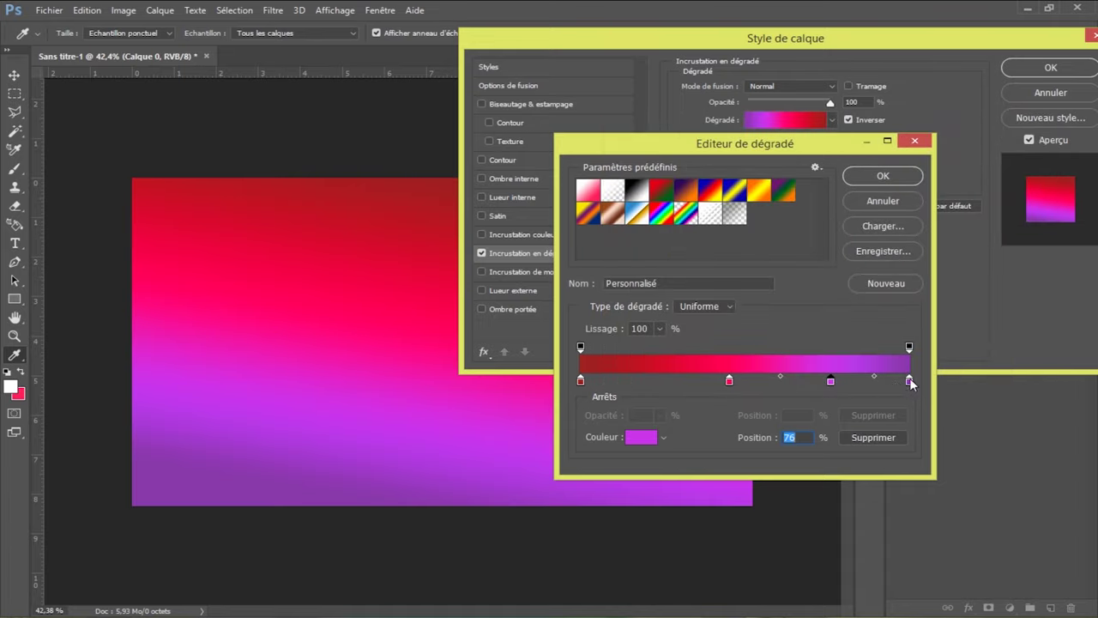
pyautogui.moveTo(911, 383); pyautogui.dragTo(886, 384)
pyautogui.doubleClick(886, 381)
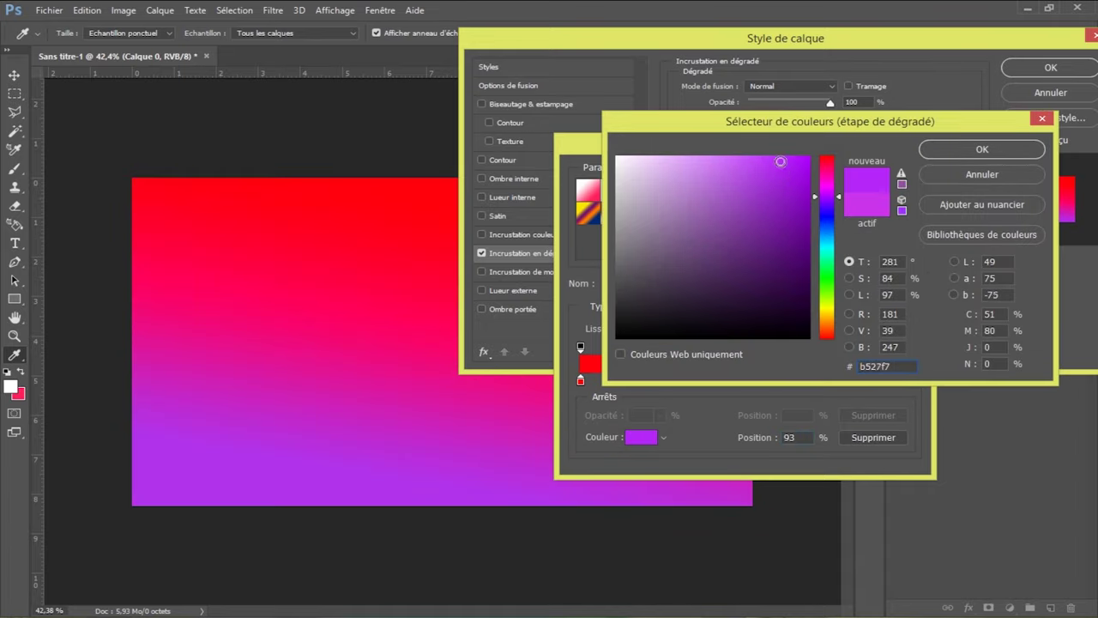
pyautogui.press('Return')
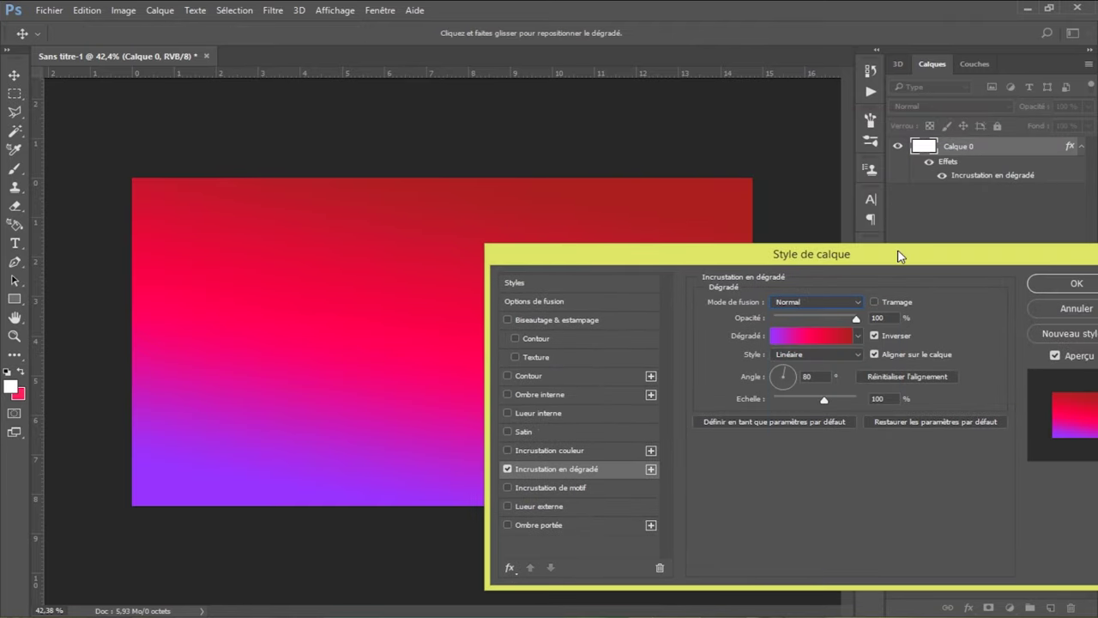
# Enable a white Stroke and a black Inner Shadow set to 50
pyautogui.click(265, 219)
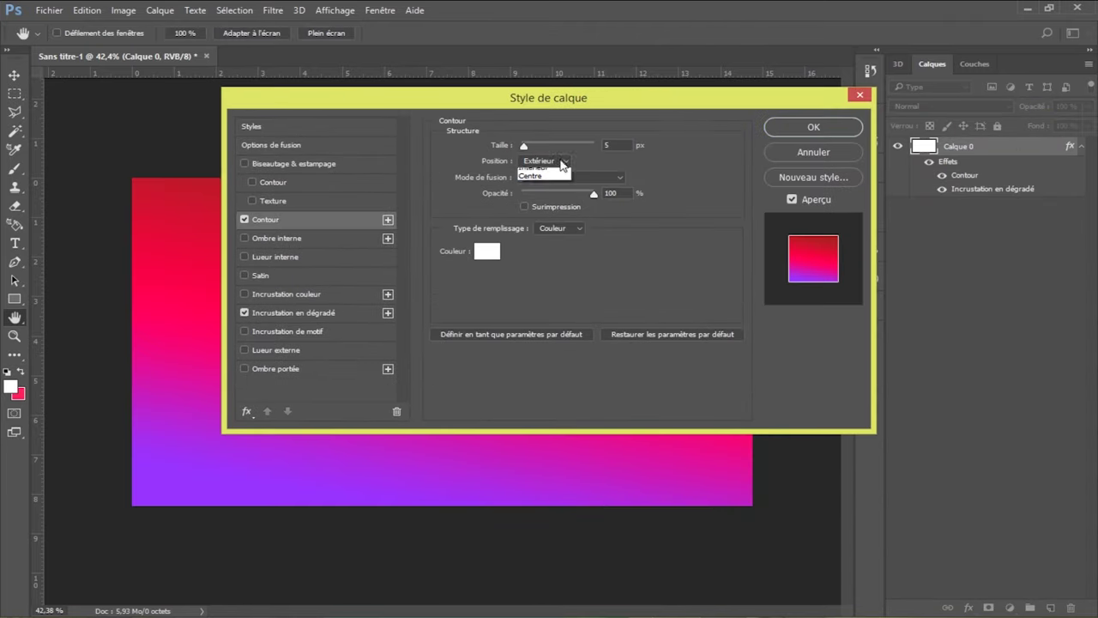
pyautogui.click(480, 258)
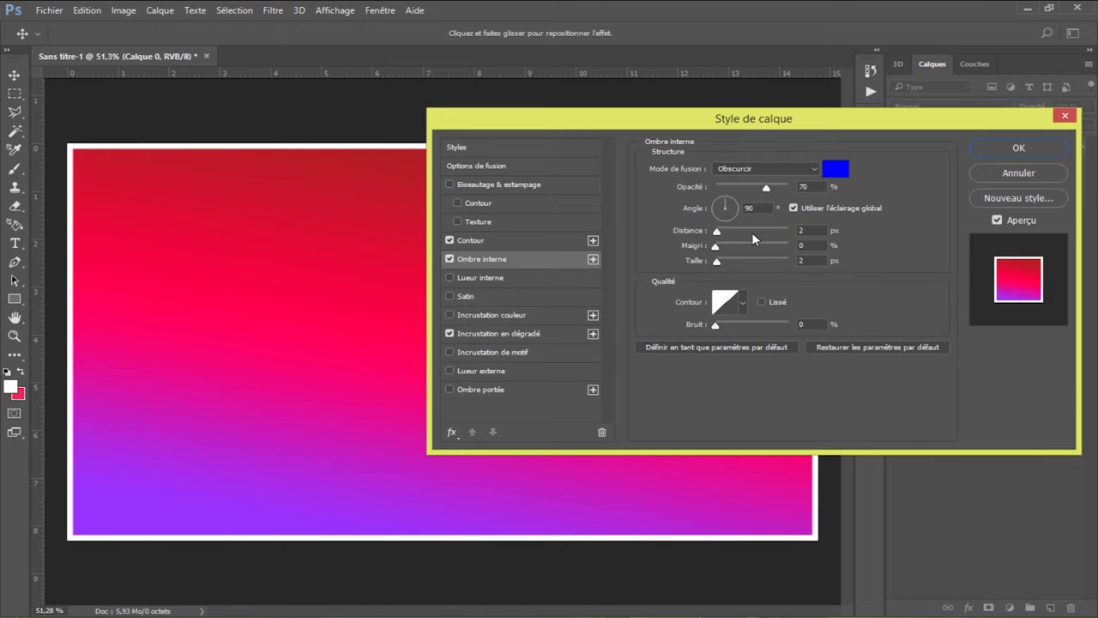
pyautogui.moveTo(725, 208); pyautogui.dragTo(716, 215)
pyautogui.click(831, 169)
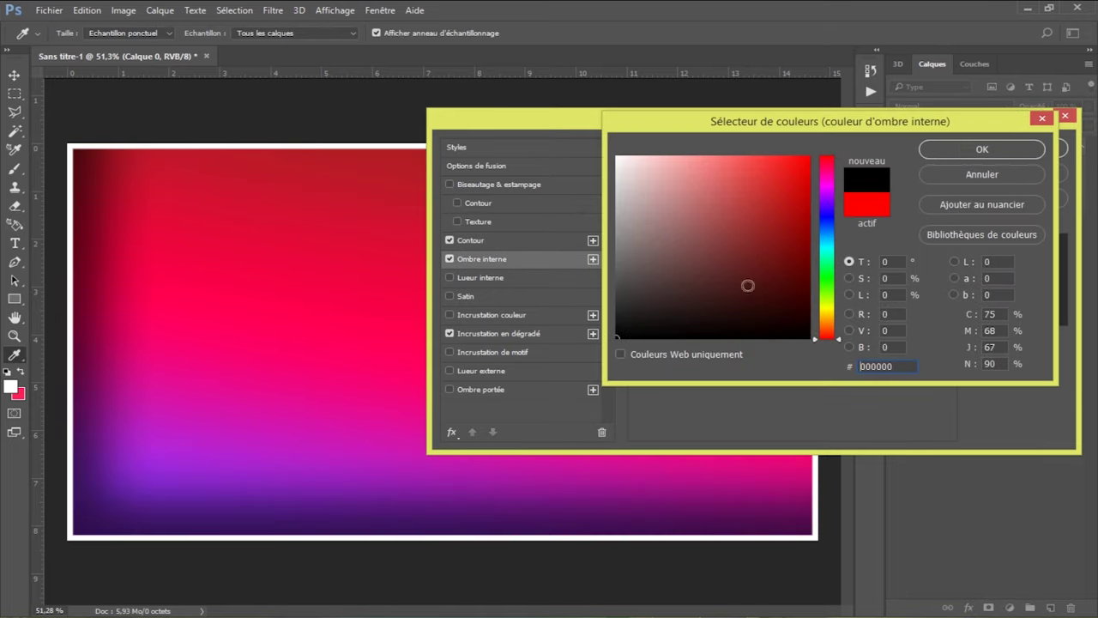
pyautogui.press('Return')
pyautogui.write('150')
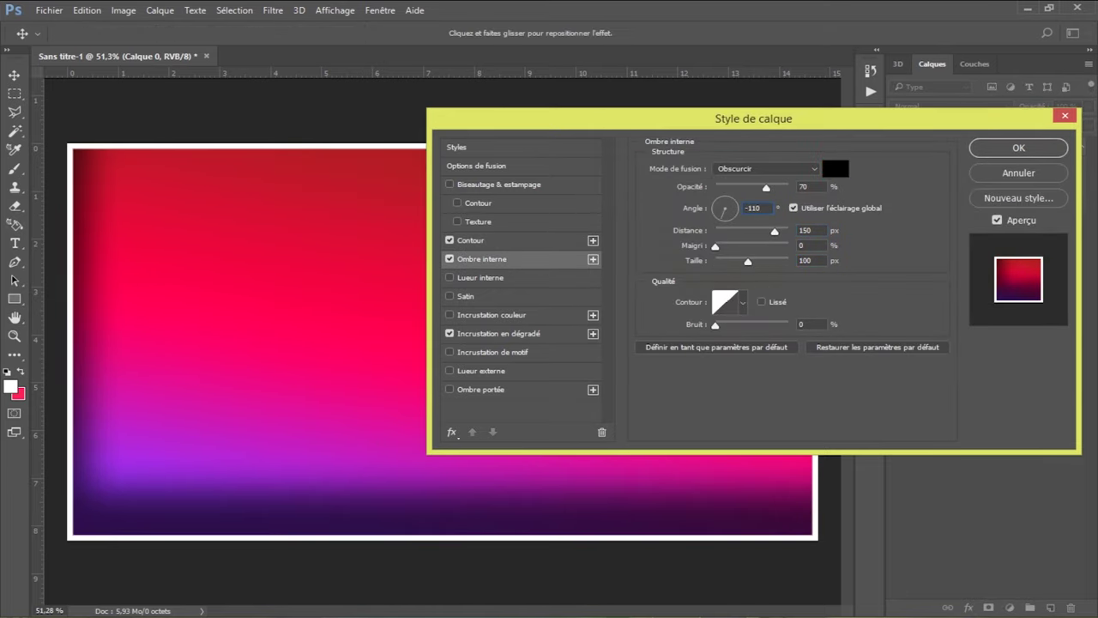
pyautogui.moveTo(736, 116)
pyautogui.mouseDown()
pyautogui.moveTo(799, 165)
pyautogui.moveTo(741, 227)
pyautogui.mouseUp()
# Add a black Inner Glow of 200 px with a darker blend mode, and set shadow distance 150
pyautogui.click(454, 387)
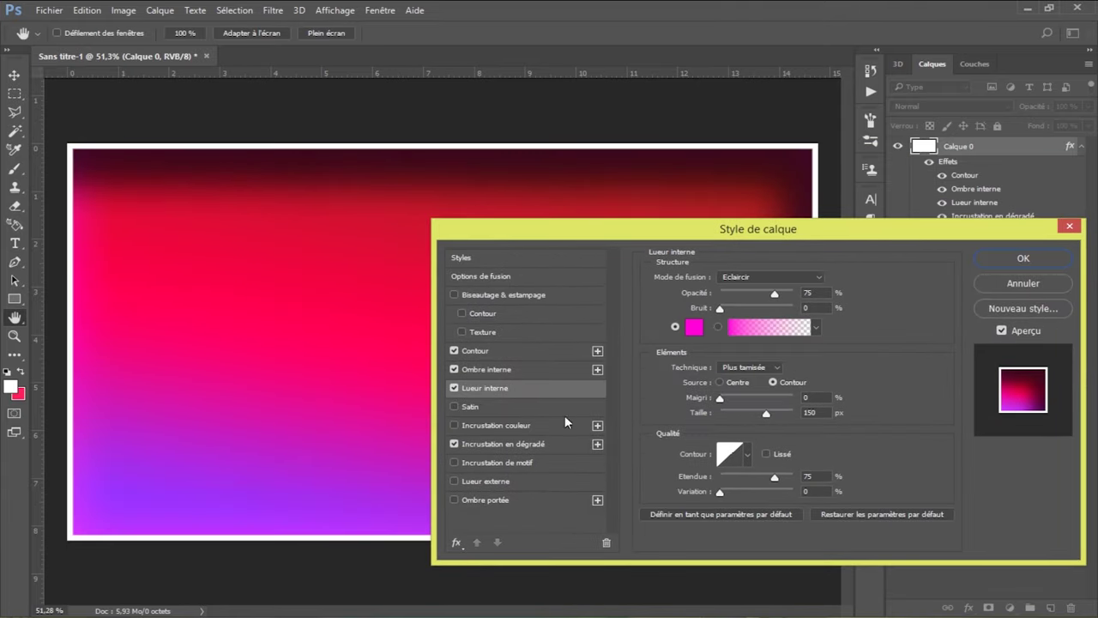
pyautogui.click(487, 369)
pyautogui.moveTo(258, 343); pyautogui.dragTo(215, 361)
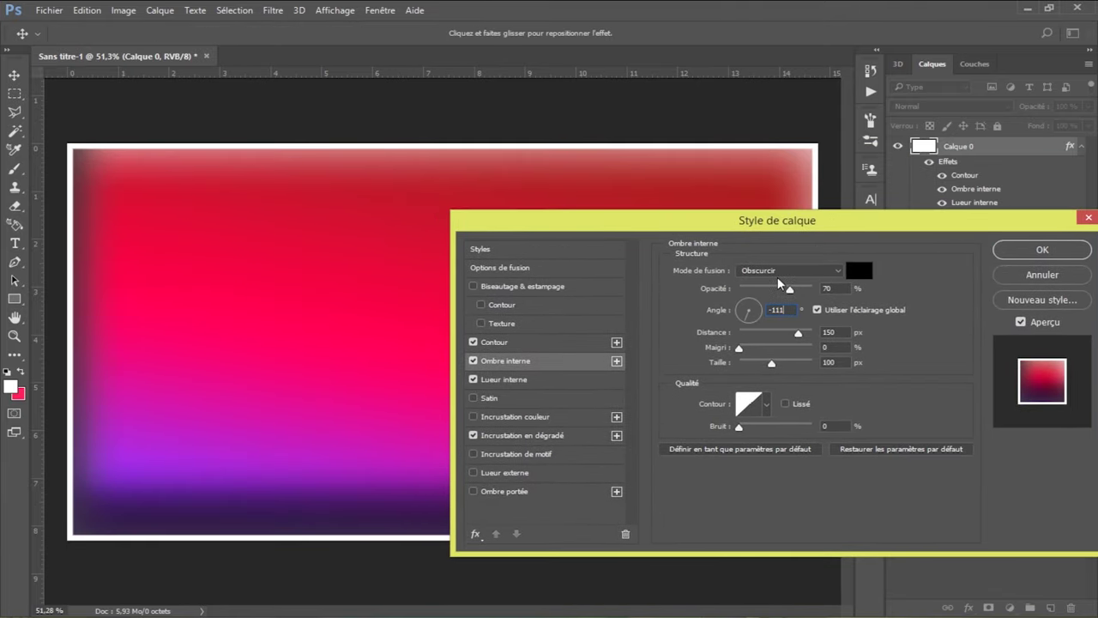
pyautogui.write('200')
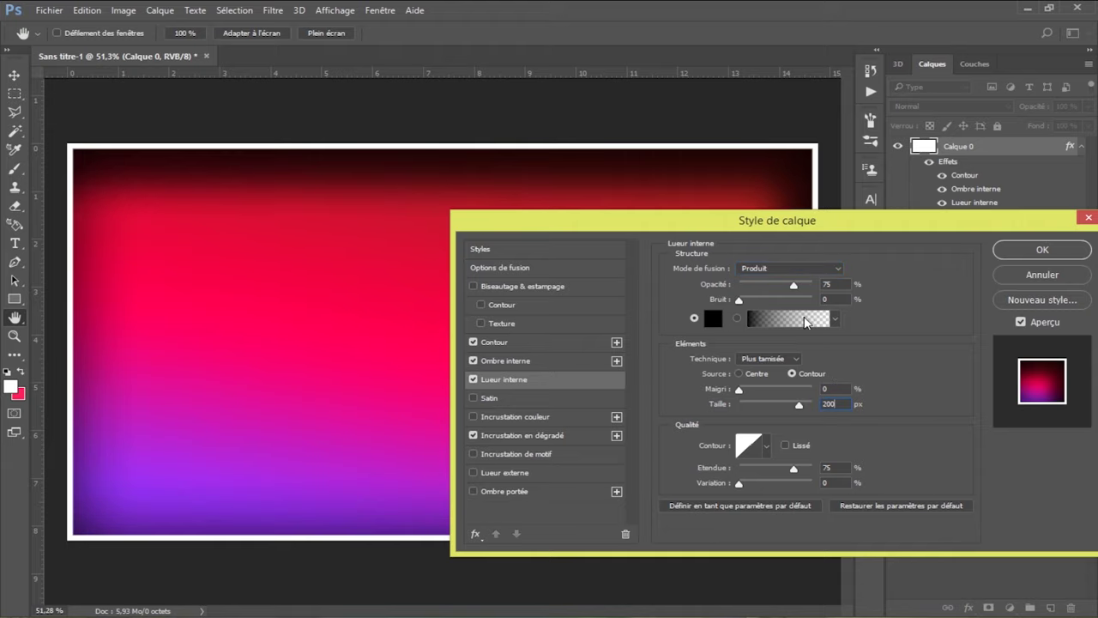
pyautogui.write('150')
pyautogui.click(789, 268)
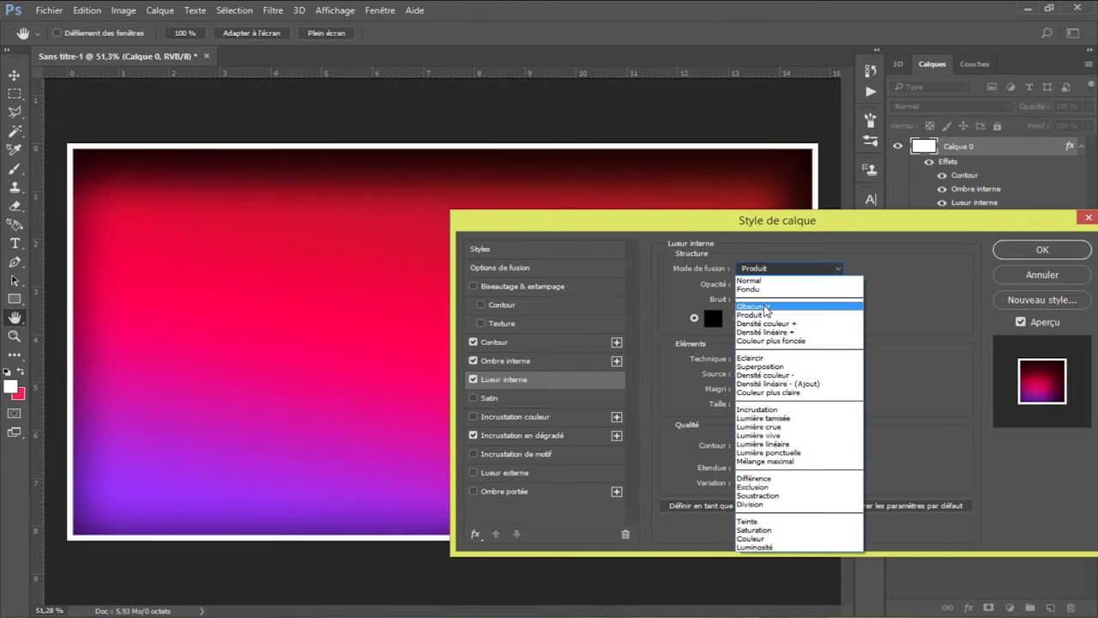
pyautogui.click(789, 296)
pyautogui.moveTo(759, 219); pyautogui.dragTo(829, 101)
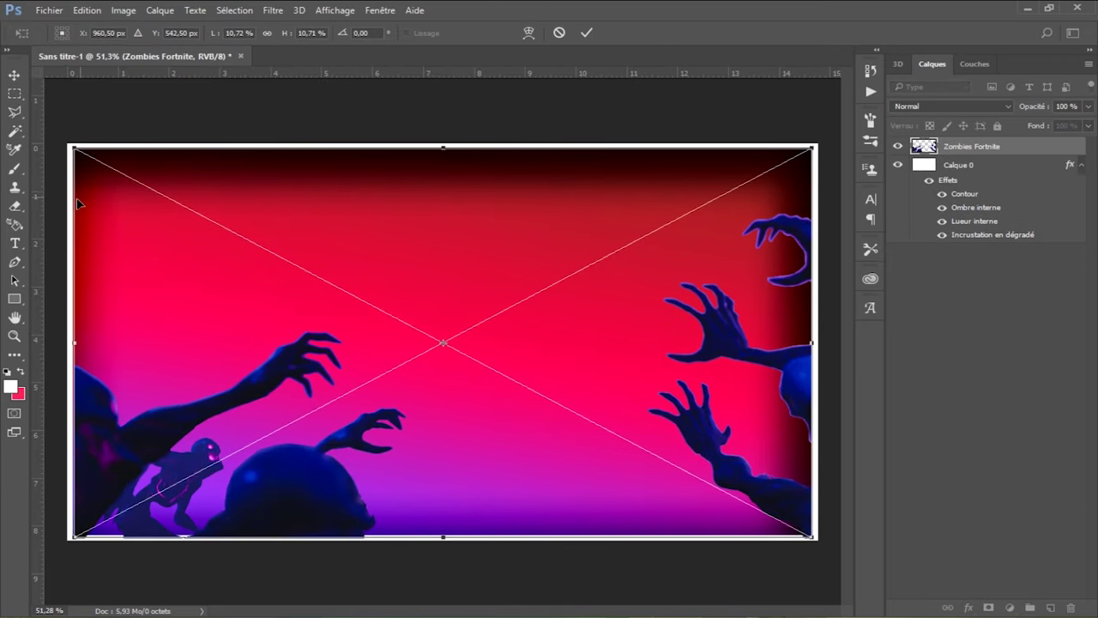
# Rescale the placed zombie image to fit the canvas and commit the transform
pyautogui.moveTo(72, 148); pyautogui.dragTo(76, 146)
pyautogui.press('Return')
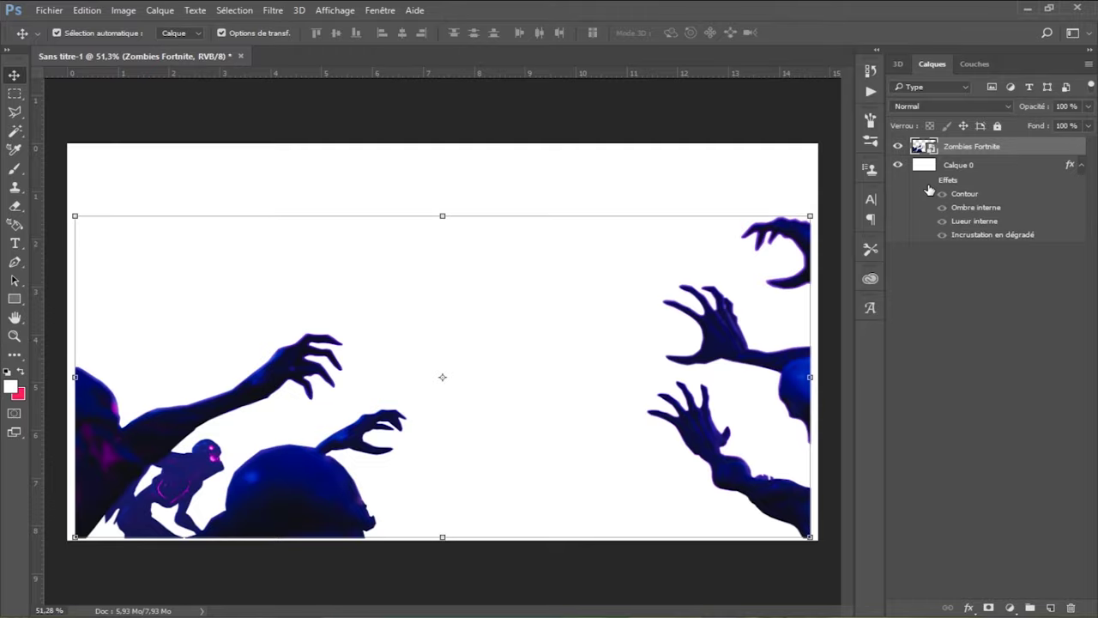
pyautogui.hotkey('ctrl', 't')
pyautogui.scroll(3, 531, 511)
pyautogui.scroll(2, 532, 510)
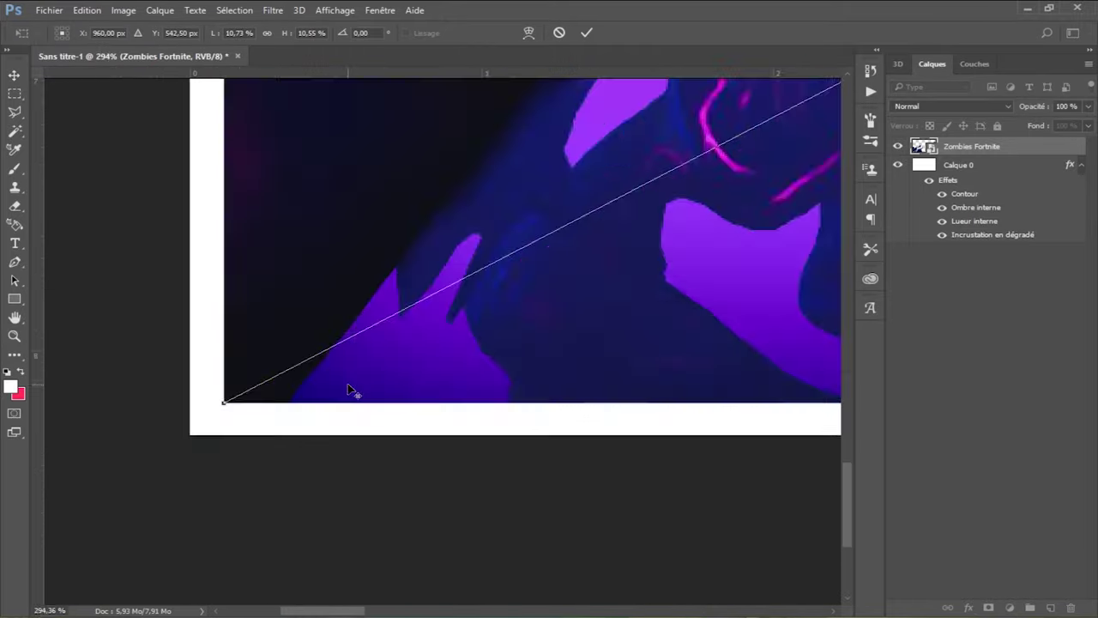
pyautogui.scroll(-4, 351, 387)
pyautogui.scroll(2, 351, 387)
pyautogui.scroll(-3, 654, 478)
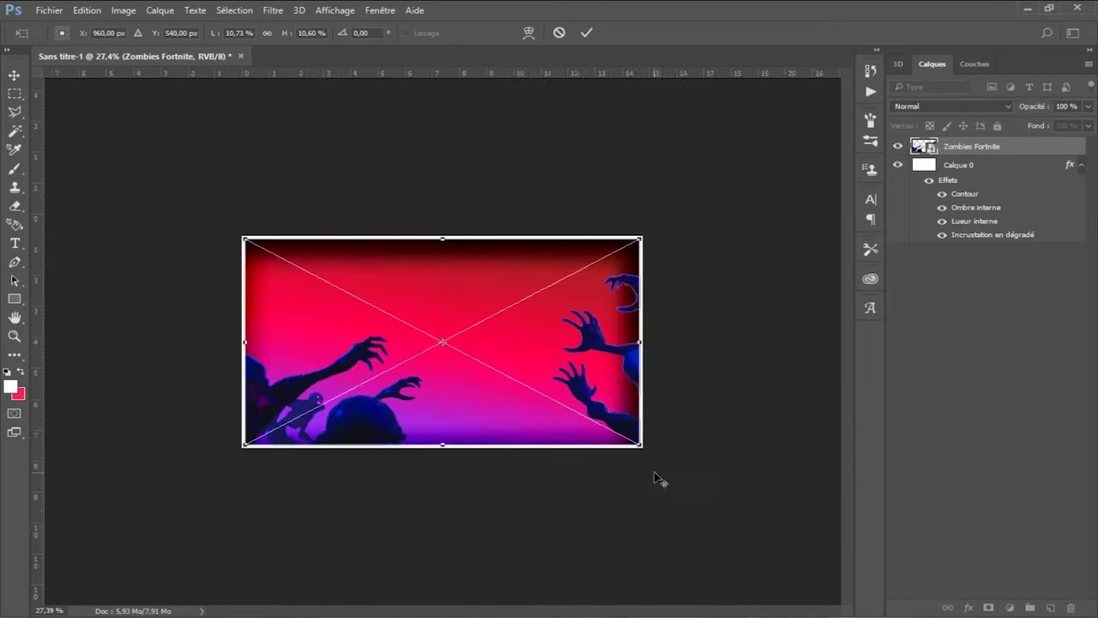
pyautogui.scroll(2, 448, 456)
pyautogui.scroll(1, 716, 477)
pyautogui.press('Return')
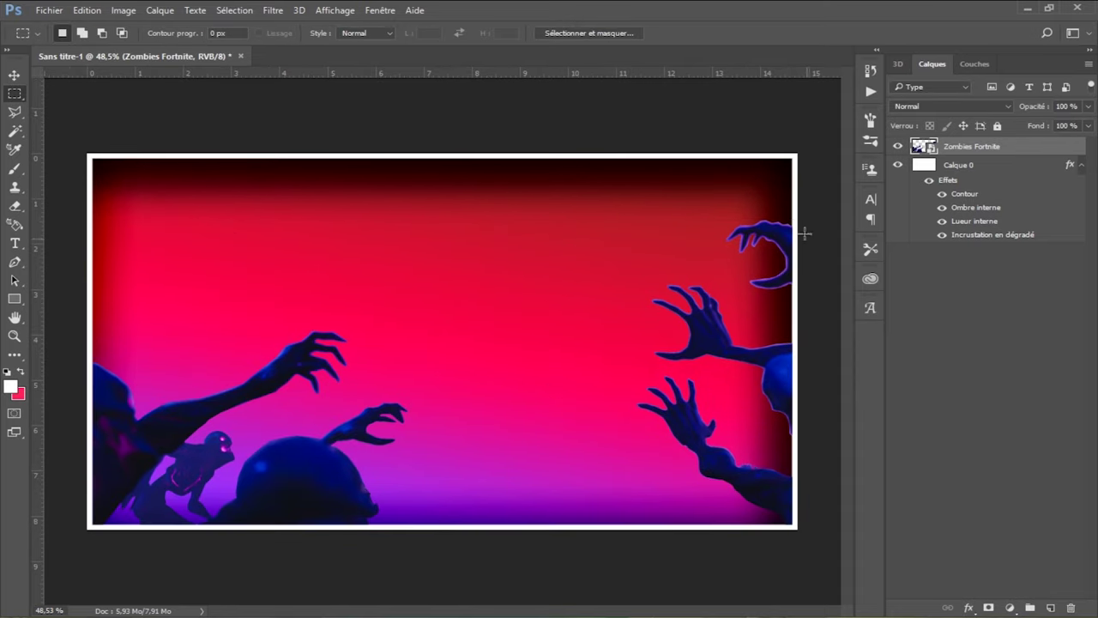
# Select the right-side zombie hands and copy them onto a new layer
pyautogui.moveTo(564, 178); pyautogui.dragTo(798, 541)
pyautogui.rightClick(725, 146)
pyautogui.click(760, 213)
pyautogui.moveTo(693, 290); pyautogui.dragTo(744, 290)
pyautogui.rightClick(762, 278)
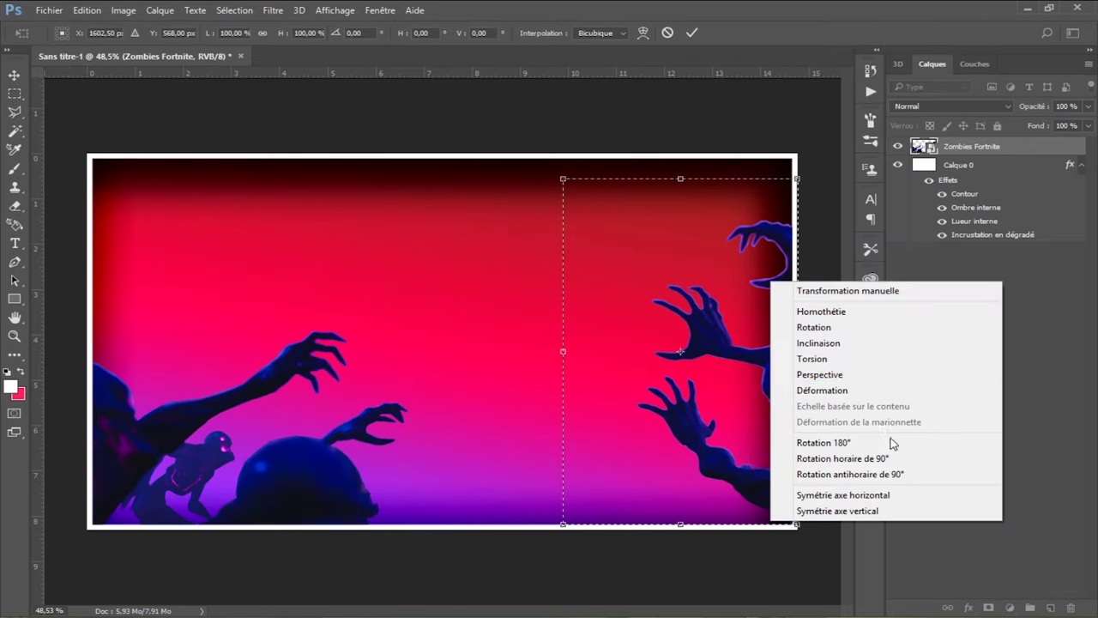
pyautogui.press('Return')
pyautogui.rightClick(719, 278)
pyautogui.rightClick(731, 314)
pyautogui.click(792, 424)
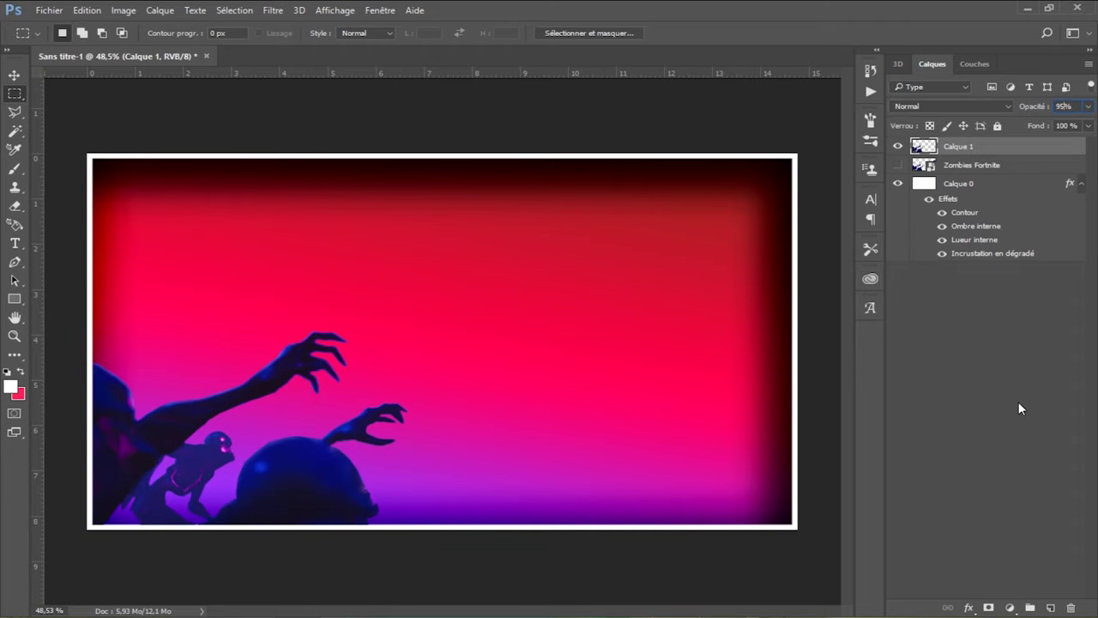
# Blur the Calque 0 gradient 15 px with depth-of-field, then delete the Zombies Fortnite layer
pyautogui.click(1005, 187)
pyautogui.click(273, 10)
pyautogui.click(500, 216)
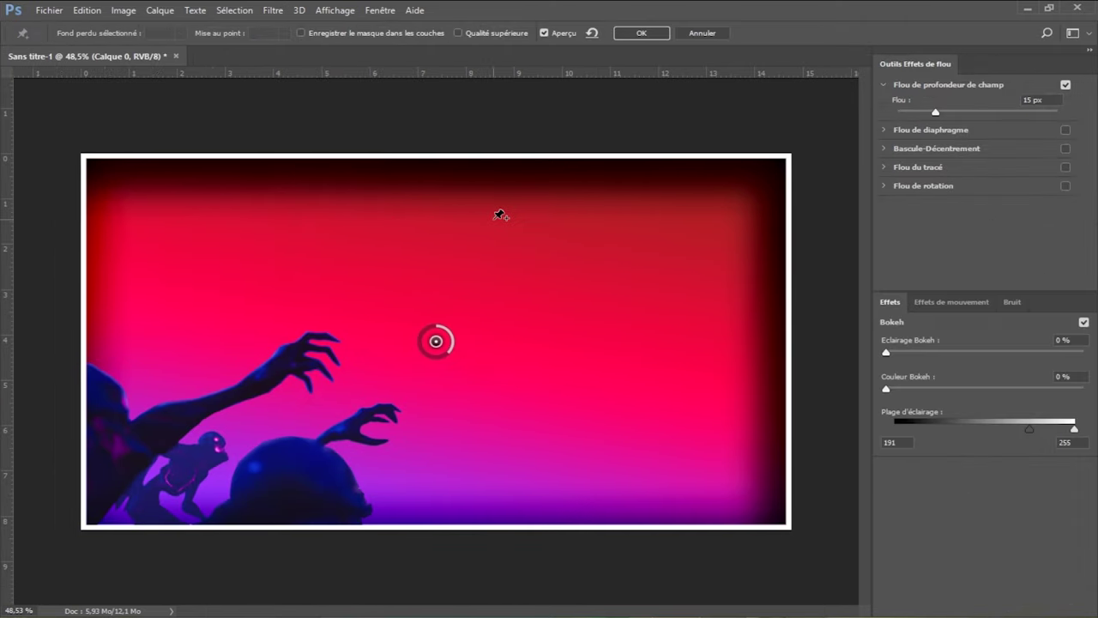
pyautogui.click(641, 34)
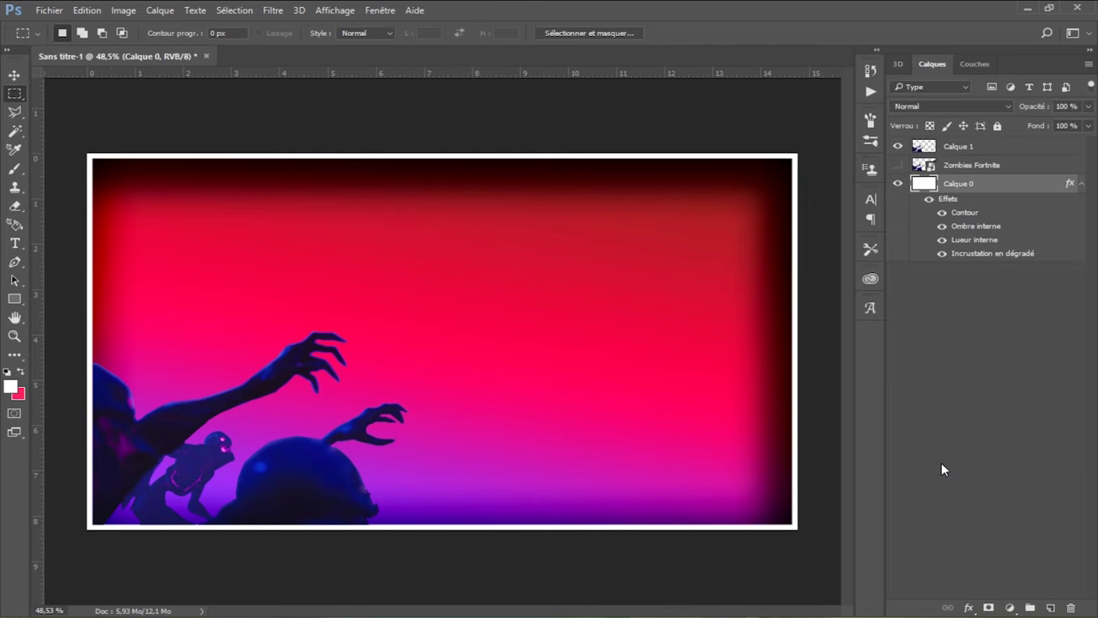
pyautogui.click(996, 171)
pyautogui.press('Delete')
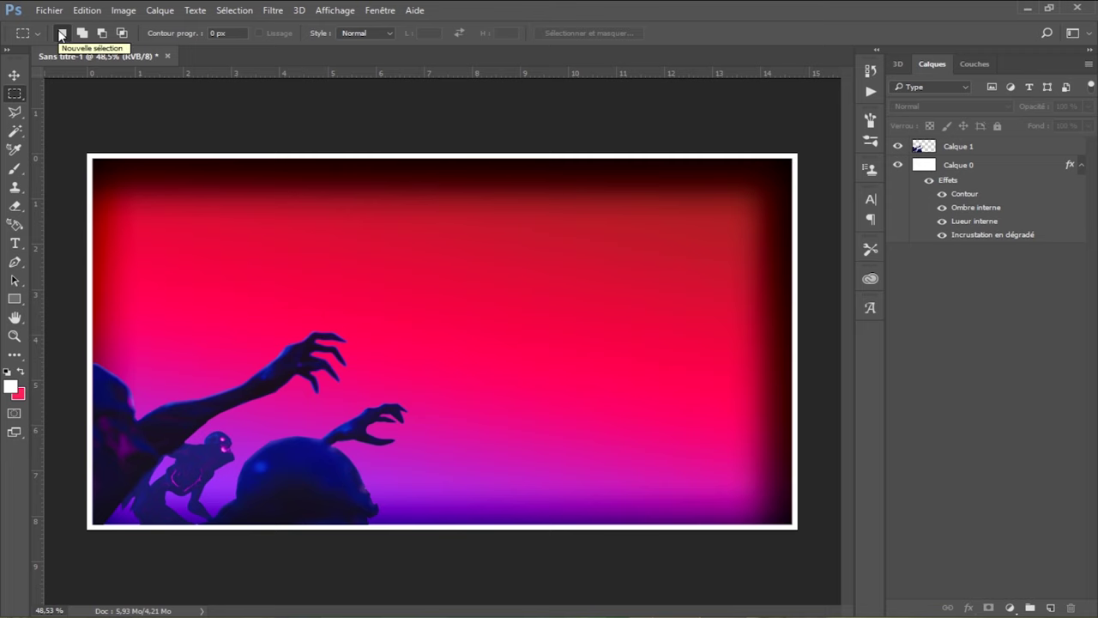
# Start a text box and draft the title, trying ANNONCE before settling on LIVE YOUTUBE
pyautogui.press('t')
pyautogui.click(382, 289)
pyautogui.write('ANN')
pyautogui.press('BackSpace')
pyautogui.press('BackSpace')
pyautogui.press('BackSpace')
pyautogui.write('LI')
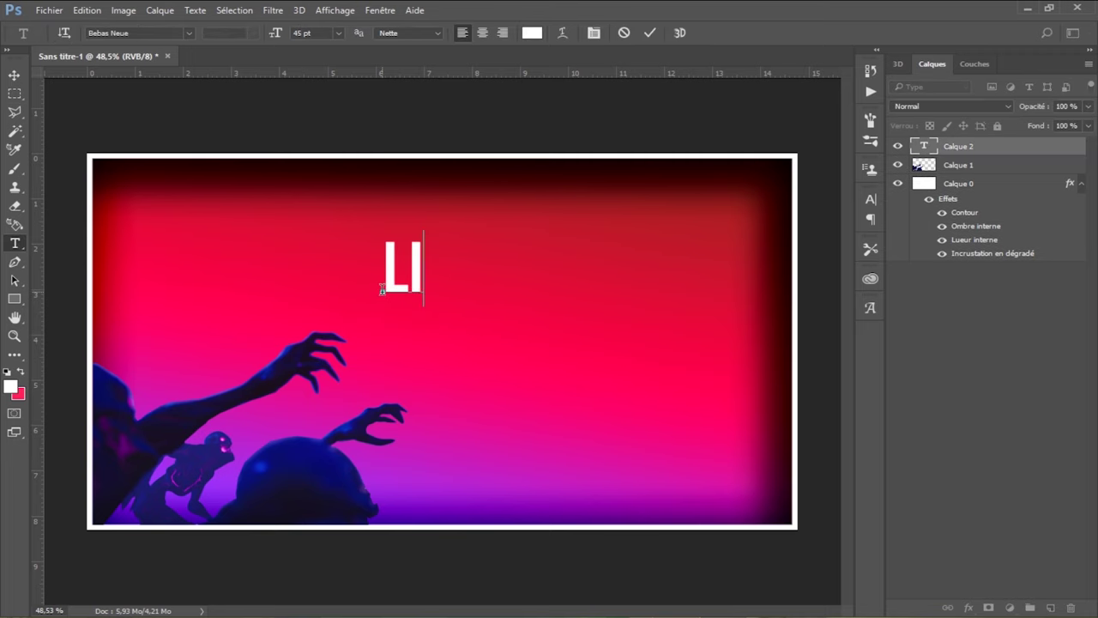
pyautogui.write('VE YOUTUBE')
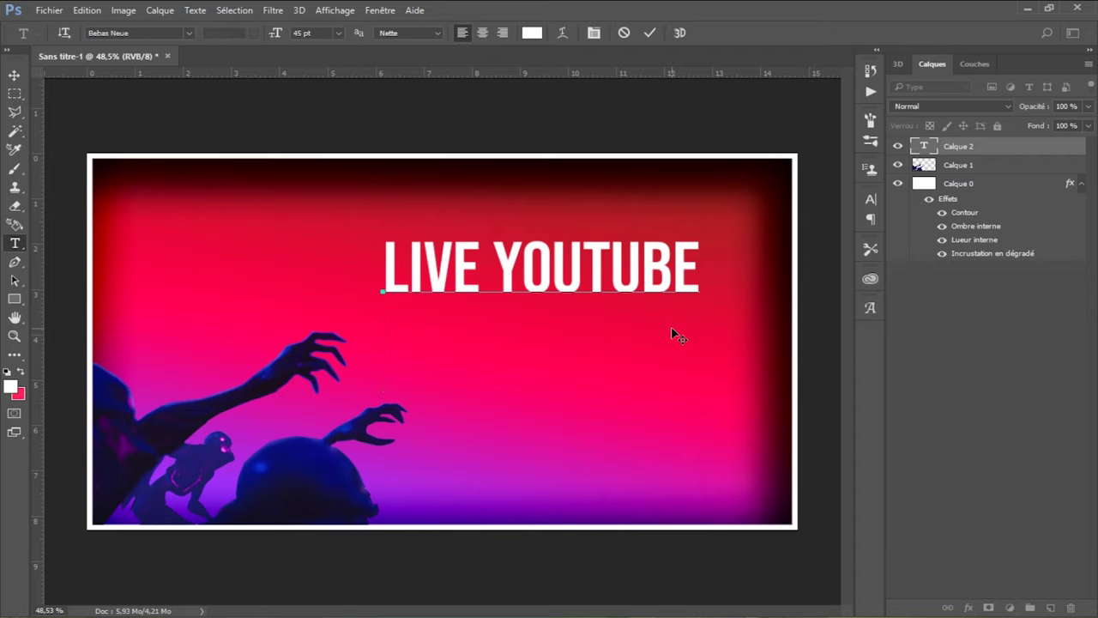
pyautogui.write(' FRITIC')
pyautogui.press('BackSpace')
pyautogui.press('BackSpace')
pyautogui.press('BackSpace')
pyautogui.hotkey('ctrl', 'a')
pyautogui.write('ANNONCE')
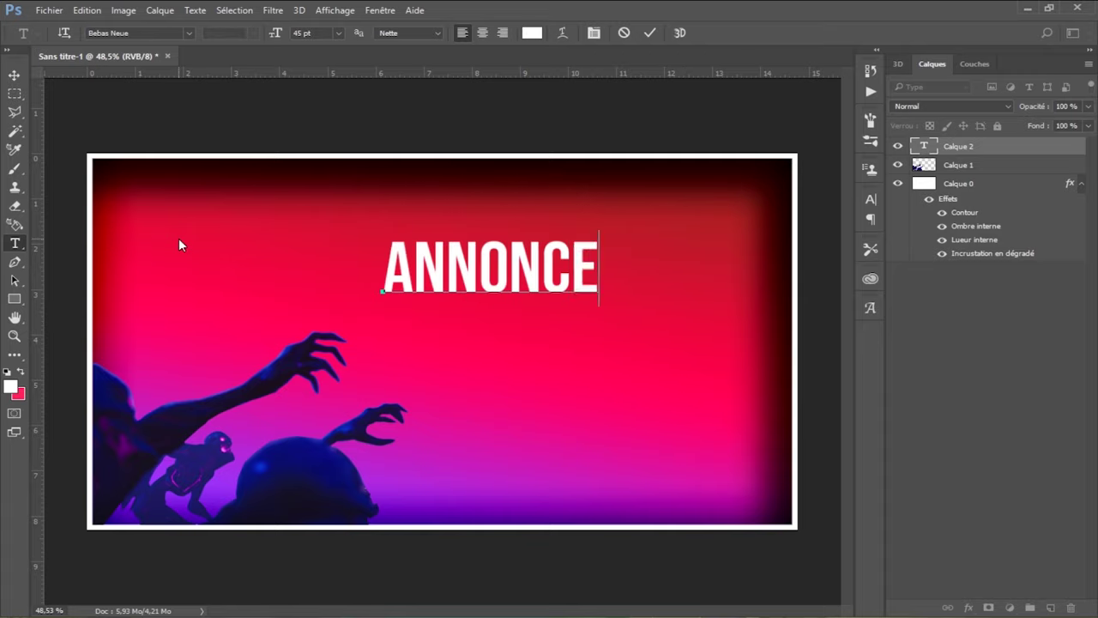
pyautogui.write(' L')
pyautogui.press('BackSpace')
pyautogui.press('BackSpace')
pyautogui.press('Return')
pyautogui.write('L')
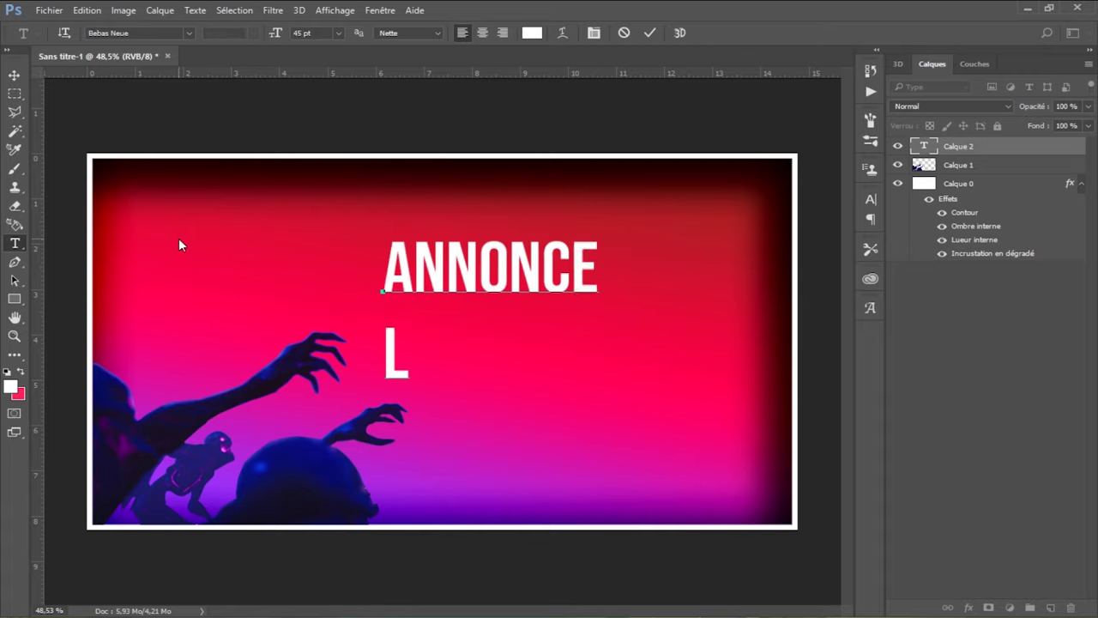
pyautogui.write('IVE YOUTUBE')
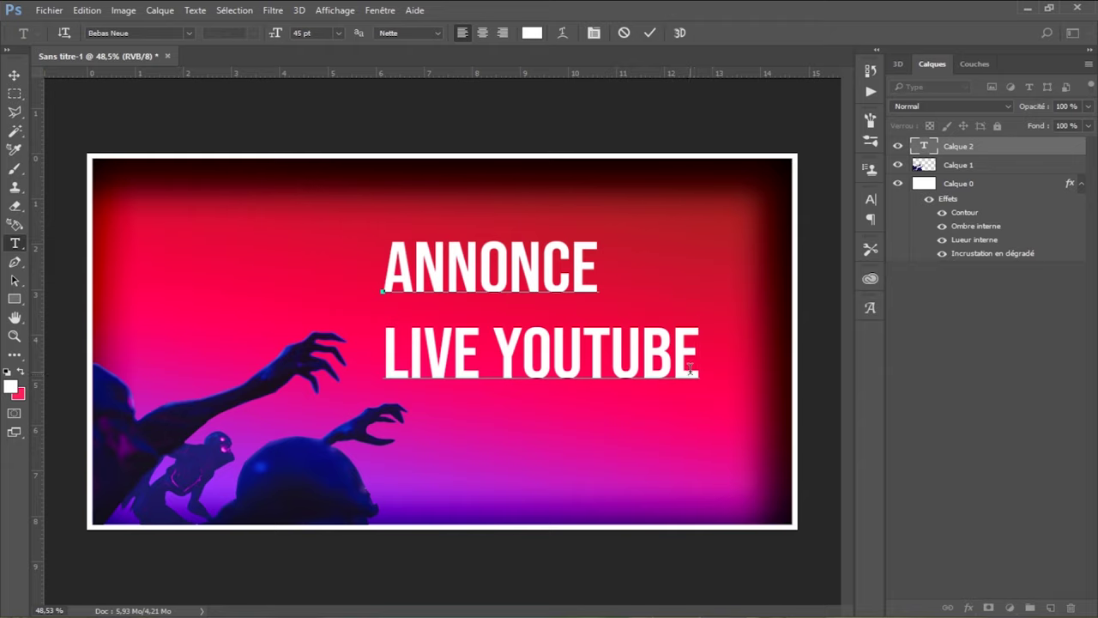
# Remove ANNONCE and commit LIVE and YOUTUBE as centred text on two lines
pyautogui.moveTo(382, 266); pyautogui.dragTo(383, 352)
pyautogui.press('BackSpace')
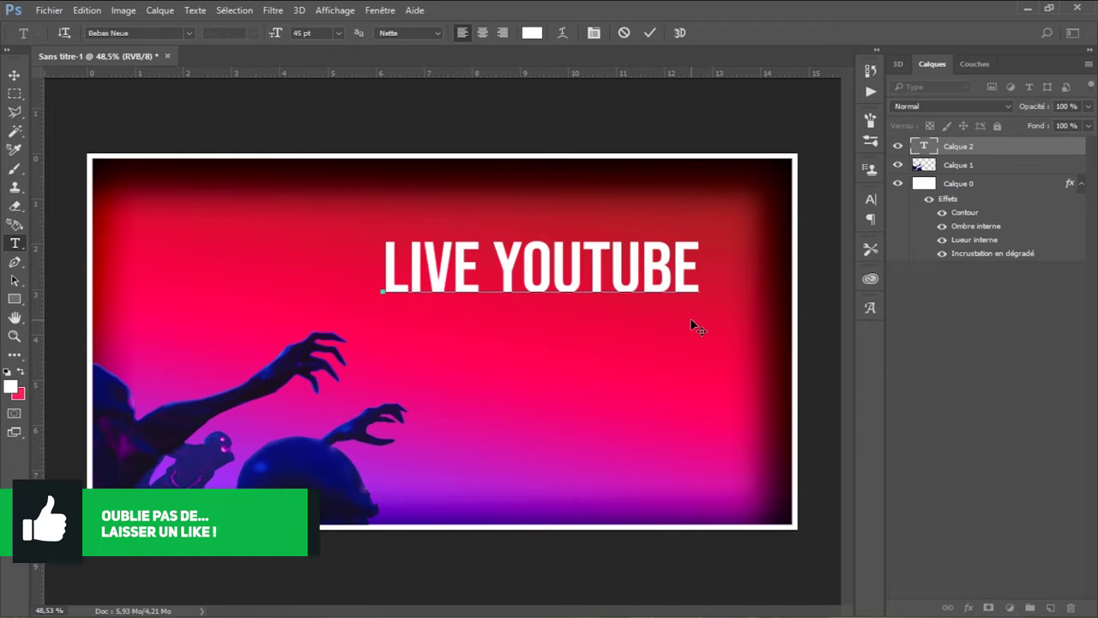
pyautogui.click(493, 266)
pyautogui.press('Return')
pyautogui.hotkey('ctrl', 'shift', 'c')
pyautogui.hotkey('ctrl', 'Return')
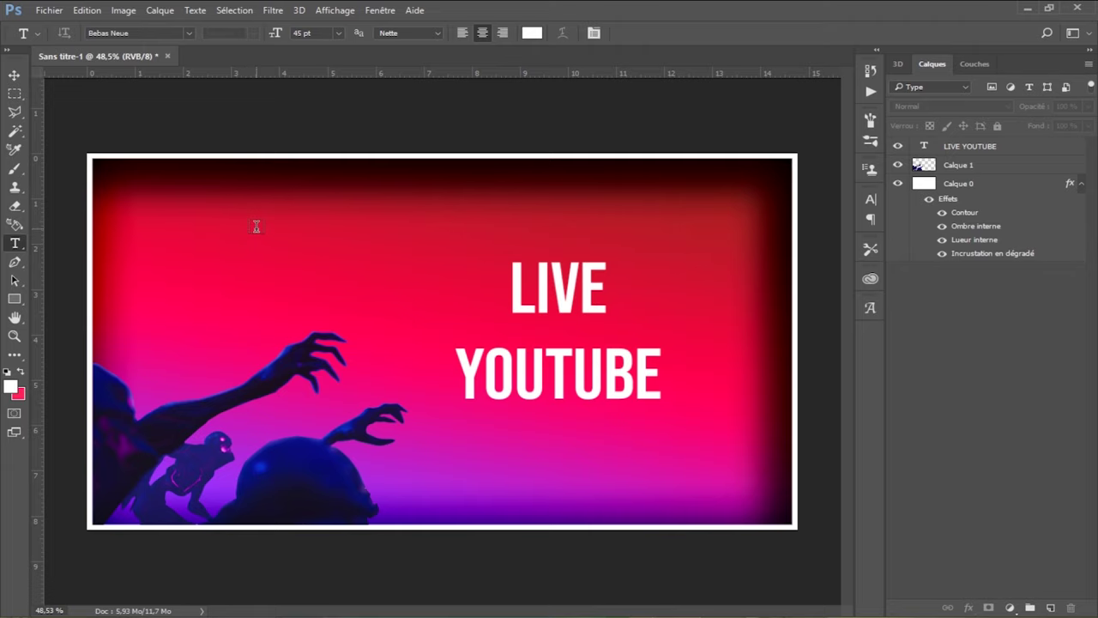
# Browse the D: drive's Dossier and Vdo REC folders for an image to import, then cancel
pyautogui.click(49, 10)
pyautogui.click(191, 278)
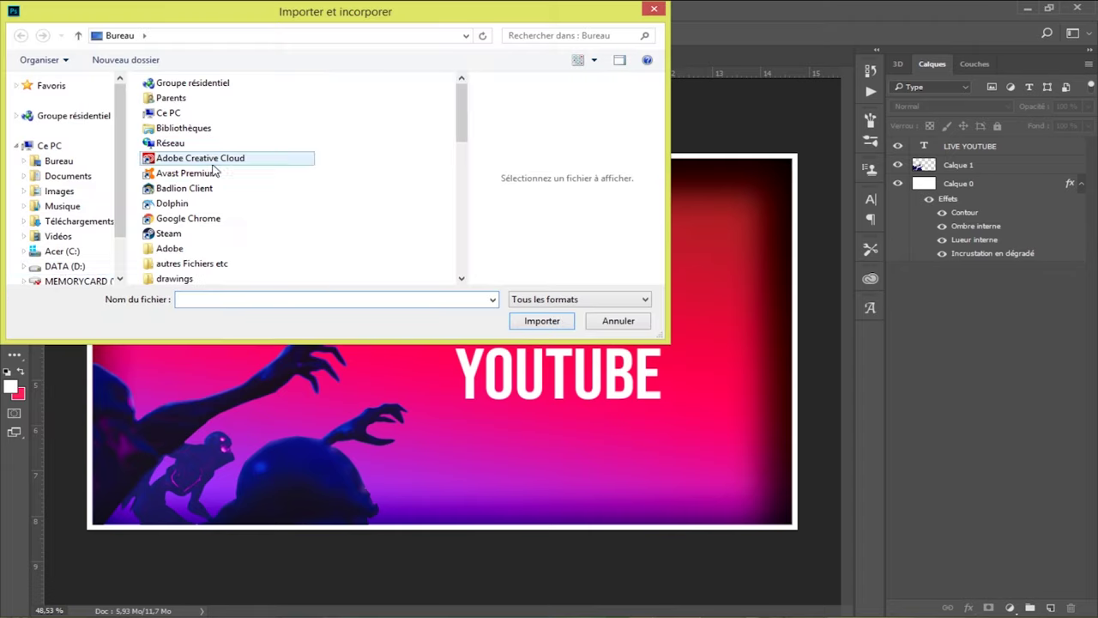
pyautogui.click(64, 266)
pyautogui.doubleClick(172, 129)
pyautogui.scroll(-3, 300, 180)
pyautogui.doubleClick(389, 227)
pyautogui.doubleClick(348, 185)
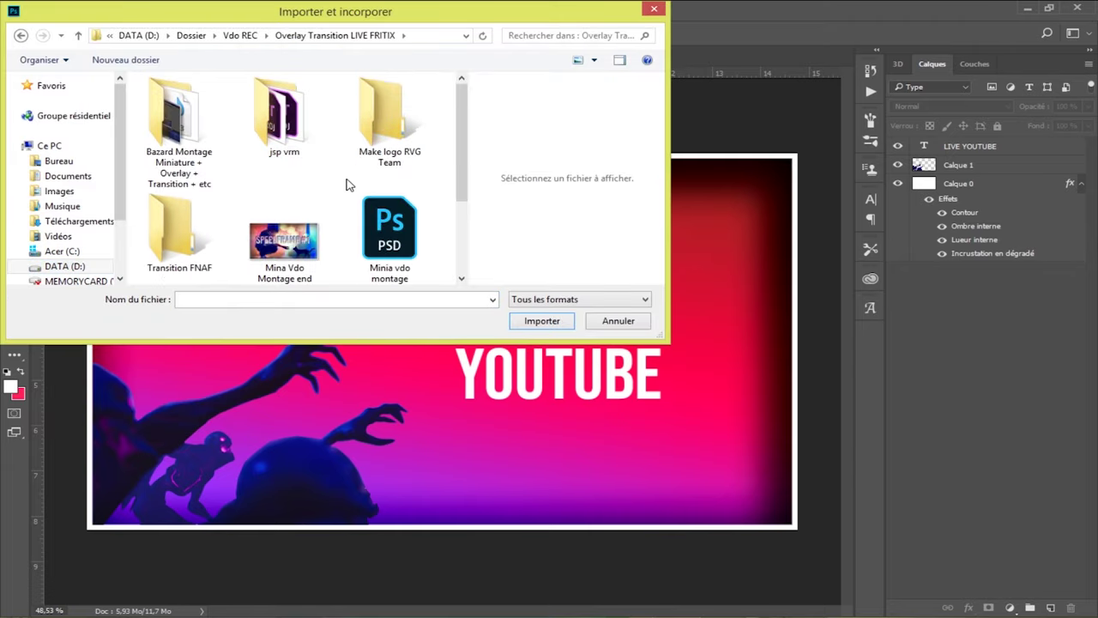
pyautogui.doubleClick(178, 129)
pyautogui.click(21, 36)
pyautogui.doubleClick(178, 231)
pyautogui.click(617, 320)
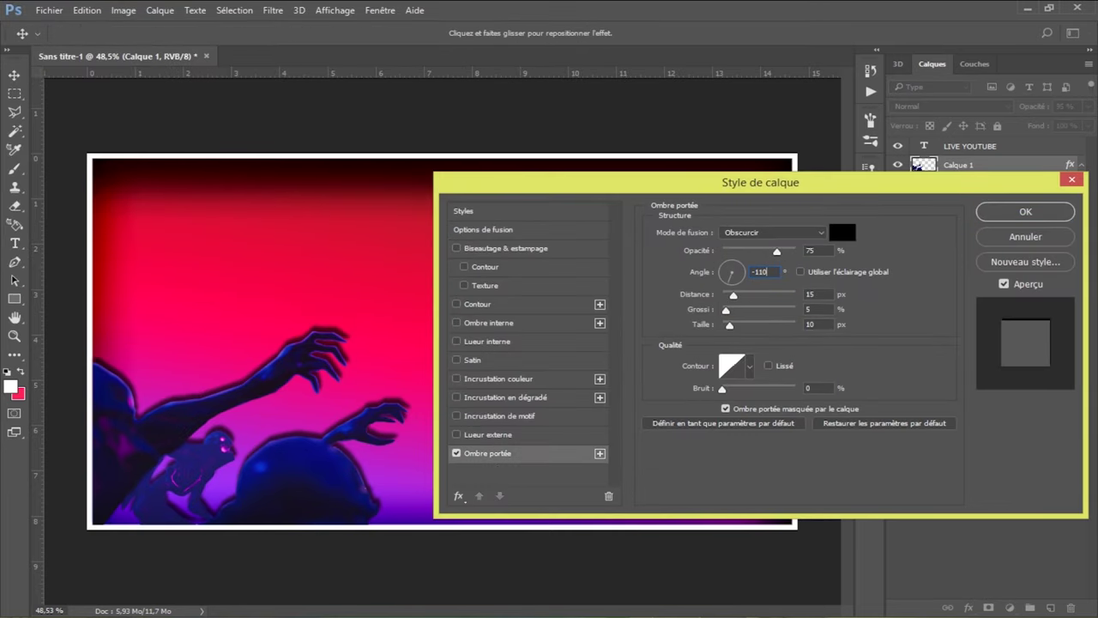
# Set the hands' drop shadow to distance 10, size 20, and add a 25% outer glow
pyautogui.moveTo(732, 295); pyautogui.dragTo(732, 325)
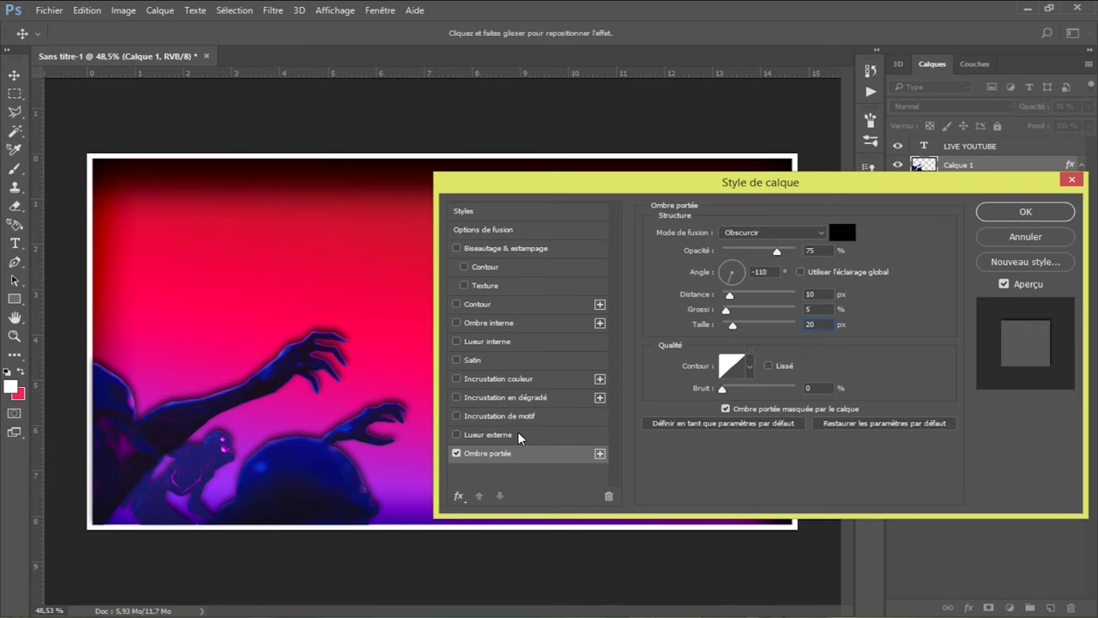
pyautogui.click(487, 434)
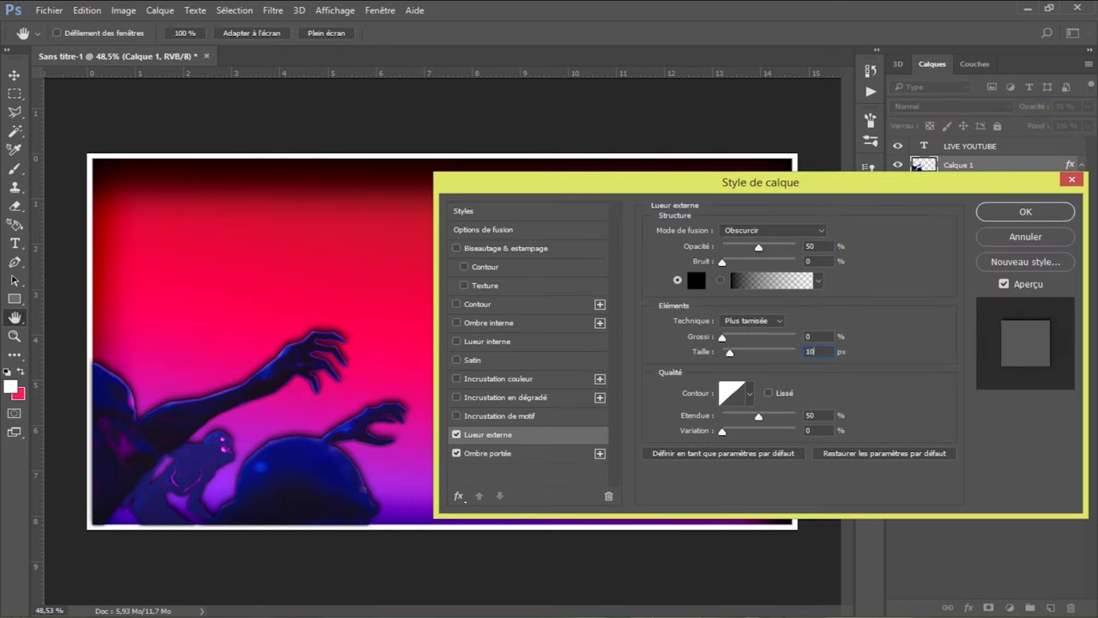
pyautogui.write('0')
pyautogui.doubleClick(821, 246)
pyautogui.write('25')
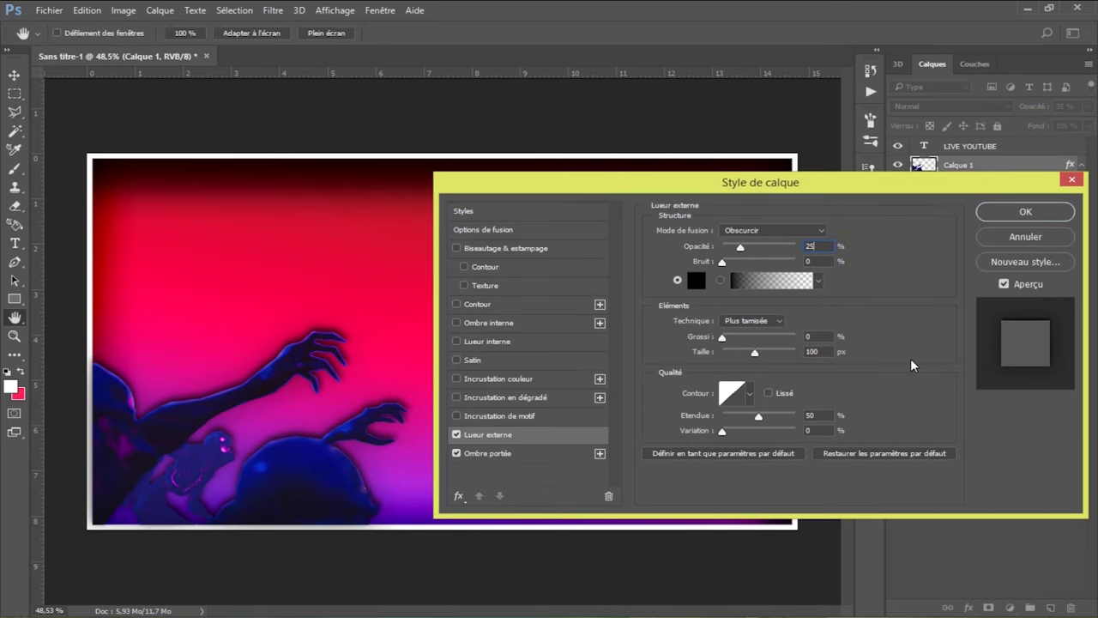
# Add a light pink inner shadow, distance 4, at a 61° local angle
pyautogui.click(514, 323)
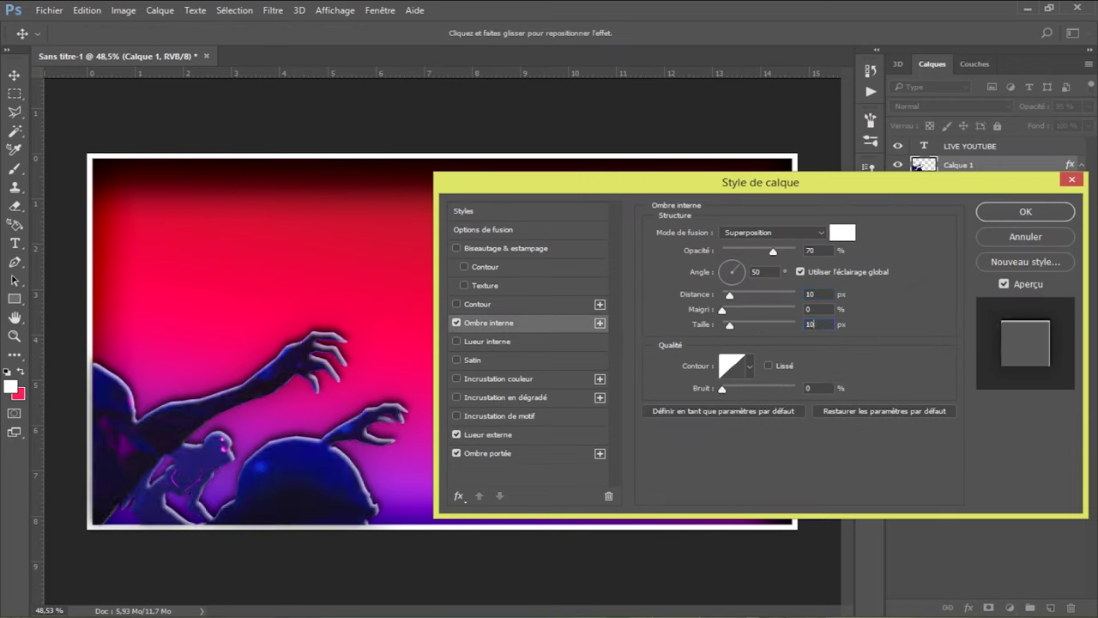
pyautogui.click(822, 324)
pyautogui.write('1')
pyautogui.hotkey('shift', 'Tab')
pyautogui.write('2')
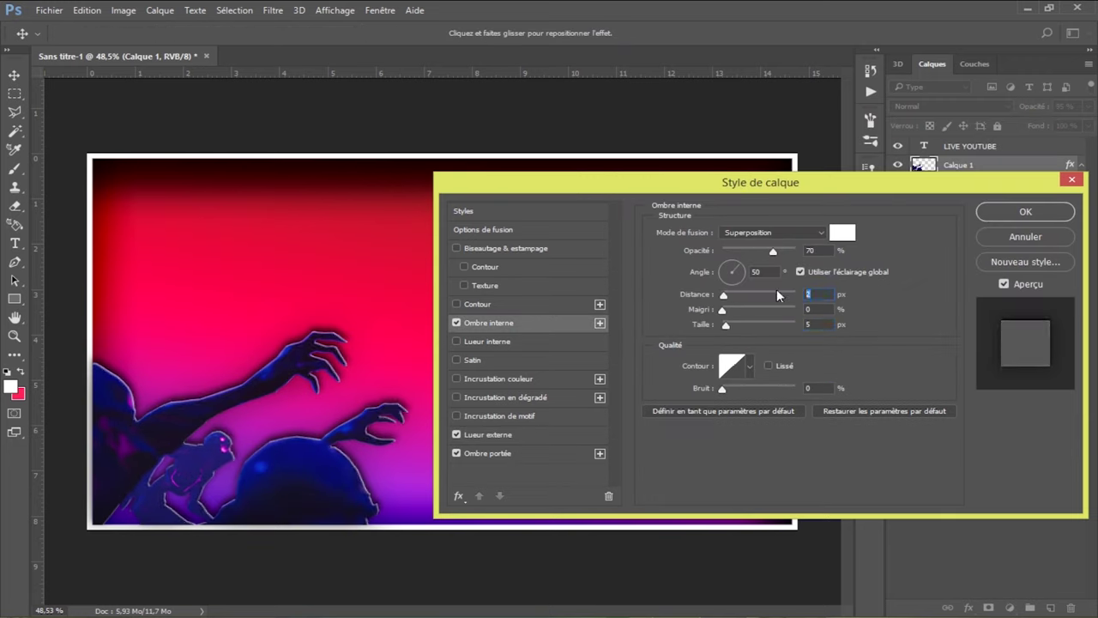
pyautogui.write('4')
pyautogui.press('Tab')
pyautogui.click(841, 231)
pyautogui.click(662, 160)
pyautogui.press('Return')
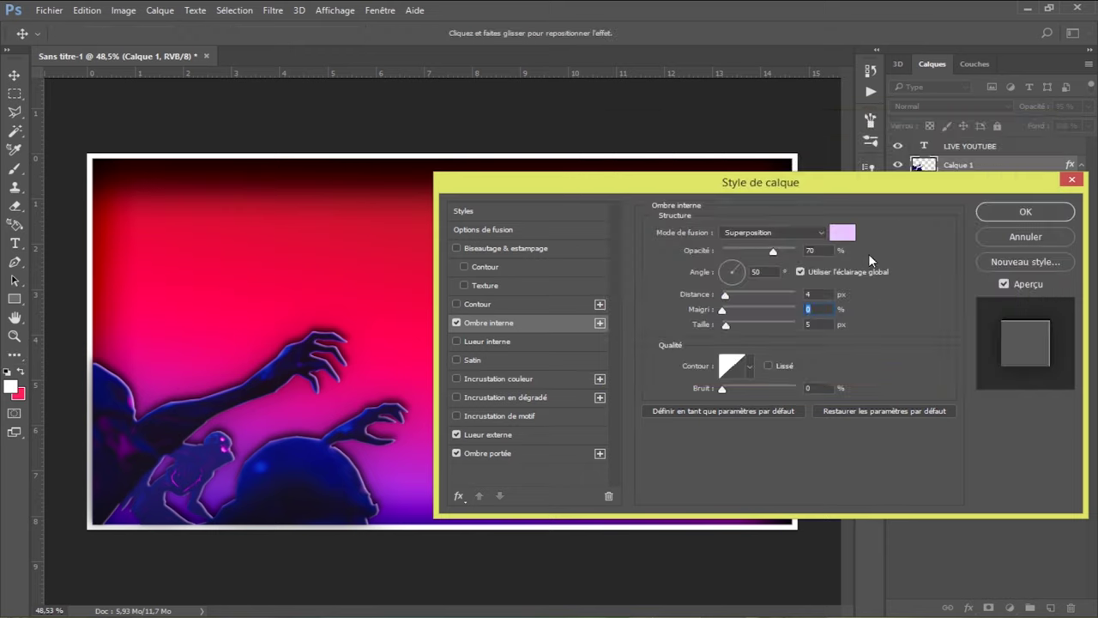
pyautogui.click(800, 271)
pyautogui.moveTo(734, 267)
pyautogui.mouseDown()
pyautogui.moveTo(737, 279)
pyautogui.moveTo(723, 252)
pyautogui.mouseUp()
# Add a light pink 50 px inner glow and apply all the effects
pyautogui.click(487, 341)
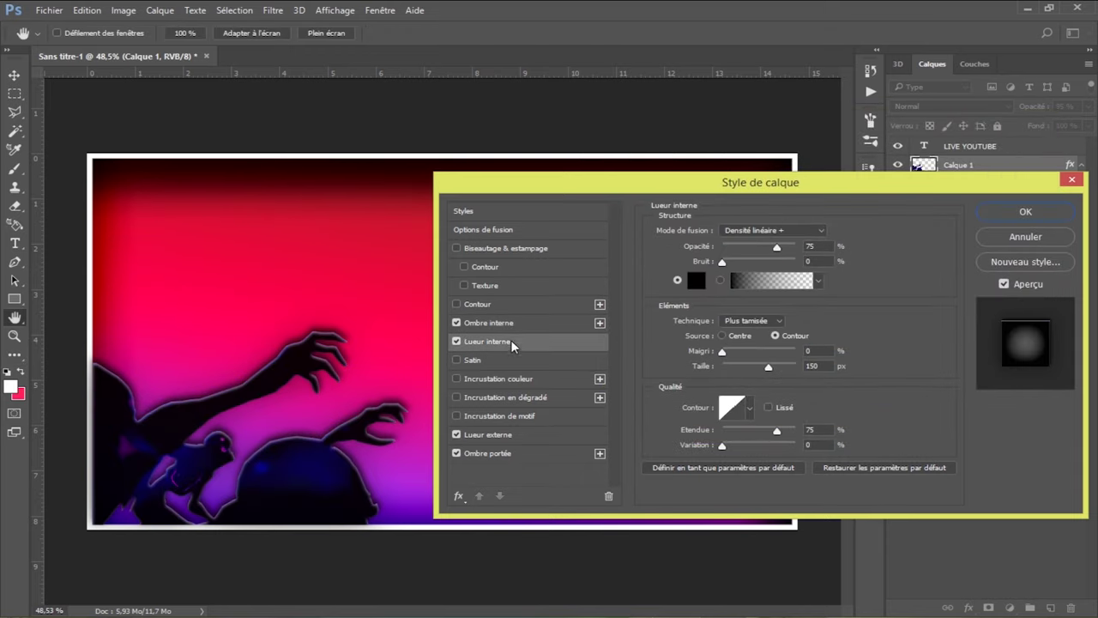
pyautogui.click(696, 279)
pyautogui.press('Return')
pyautogui.write('50')
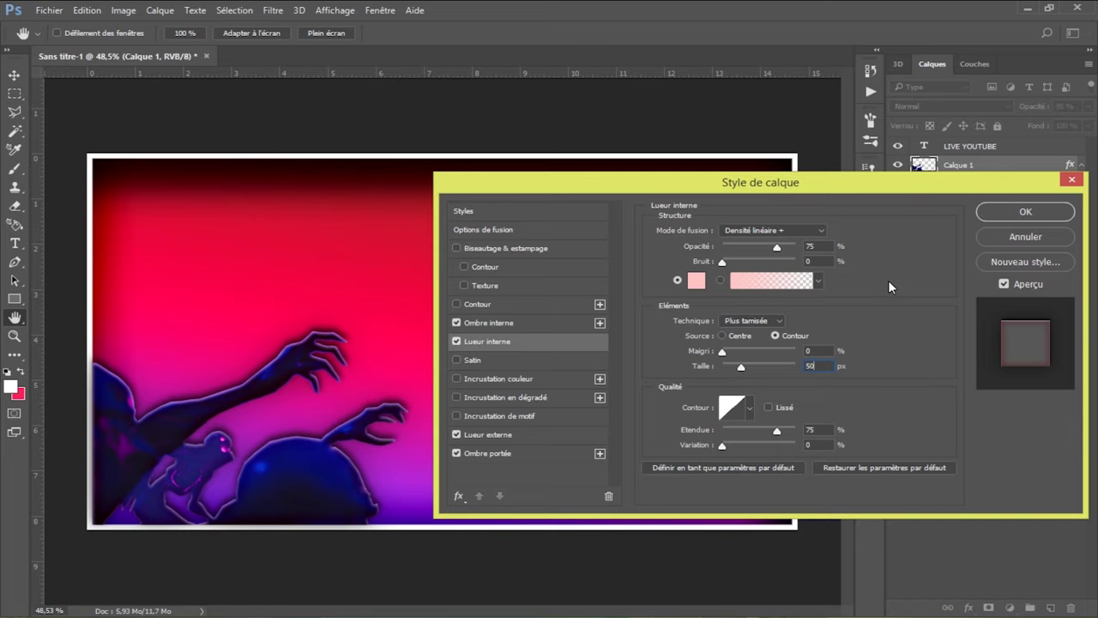
pyautogui.press('Return')
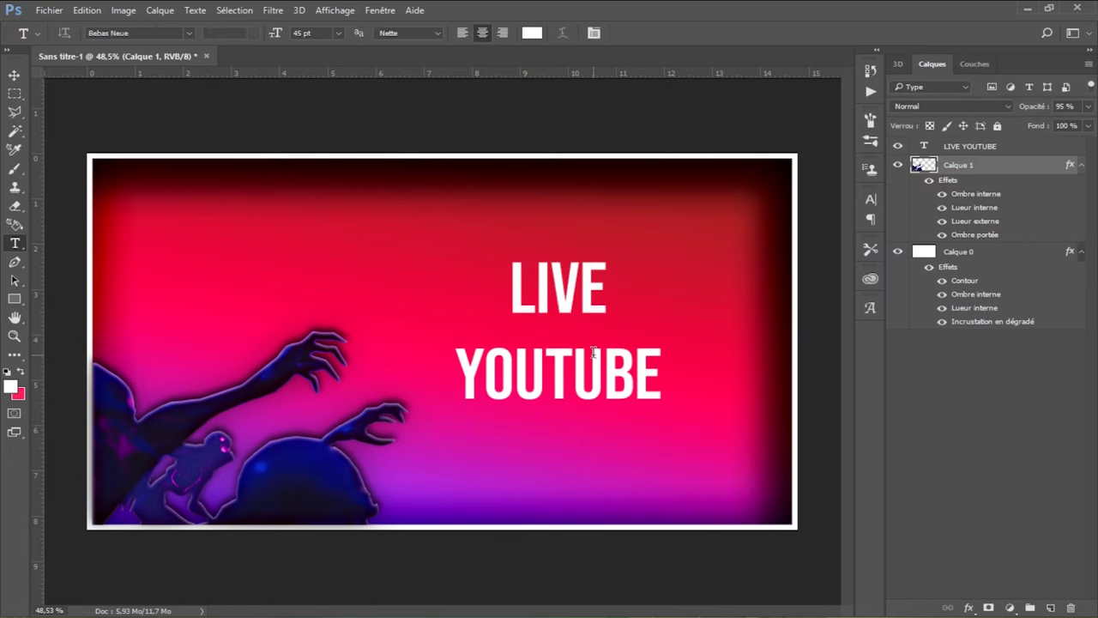
# Import YouTube_logo_(2013-2015).png and shrink it into a small icon at the top-left
pyautogui.click(49, 11)
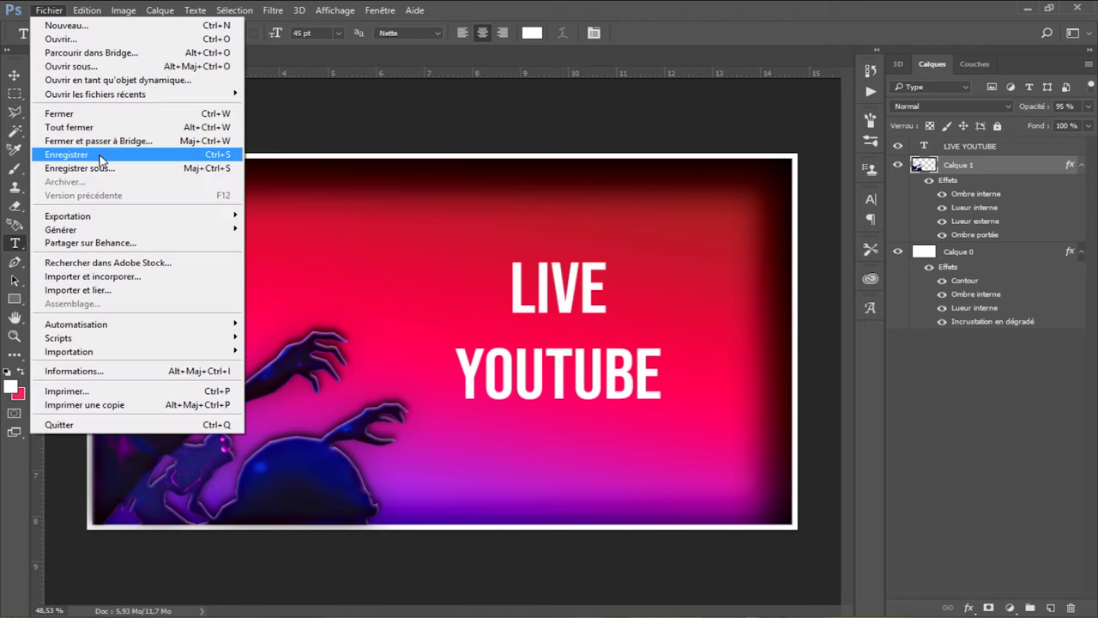
pyautogui.click(123, 277)
pyautogui.scroll(-1, 506, 171)
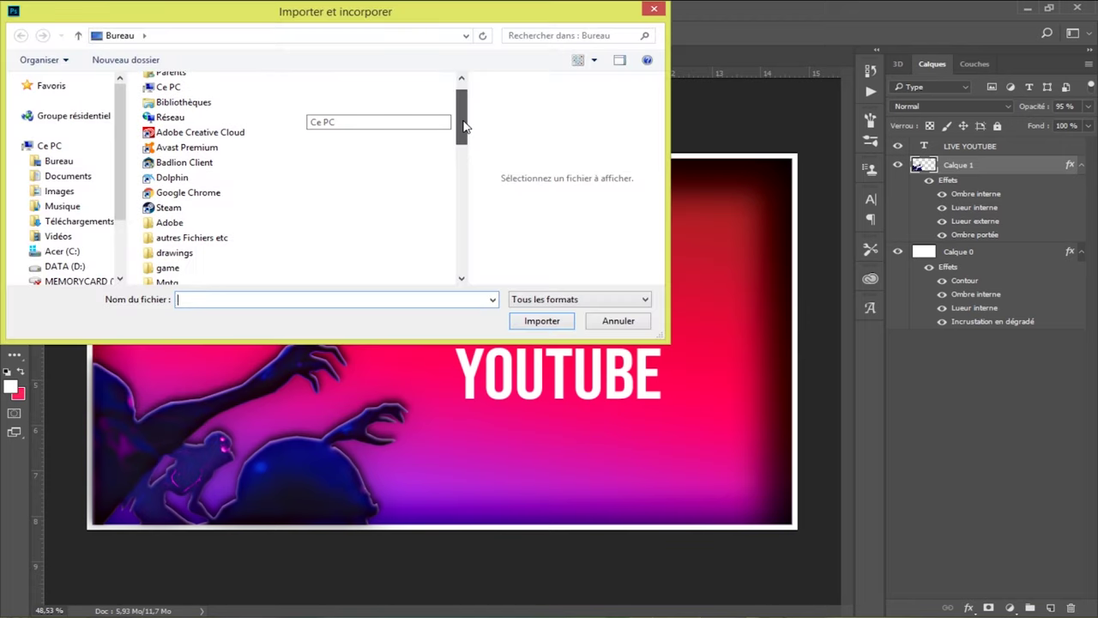
pyautogui.scroll(-2, 481, 180)
pyautogui.scroll(-2, 469, 183)
pyautogui.scroll(-2, 473, 209)
pyautogui.write('Y')
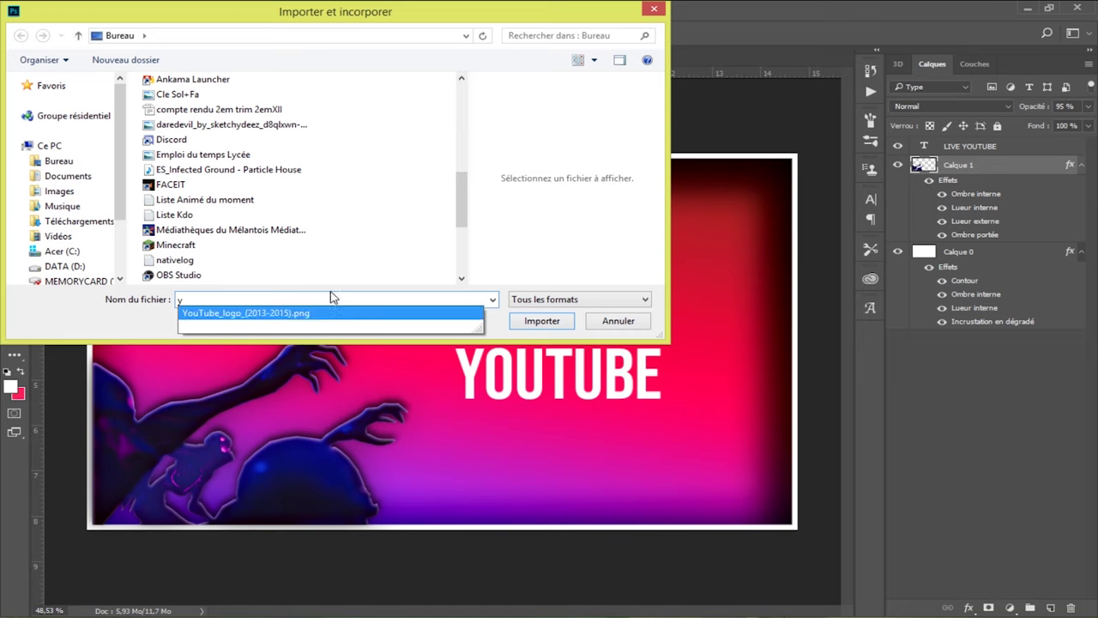
pyautogui.click(343, 314)
pyautogui.click(518, 327)
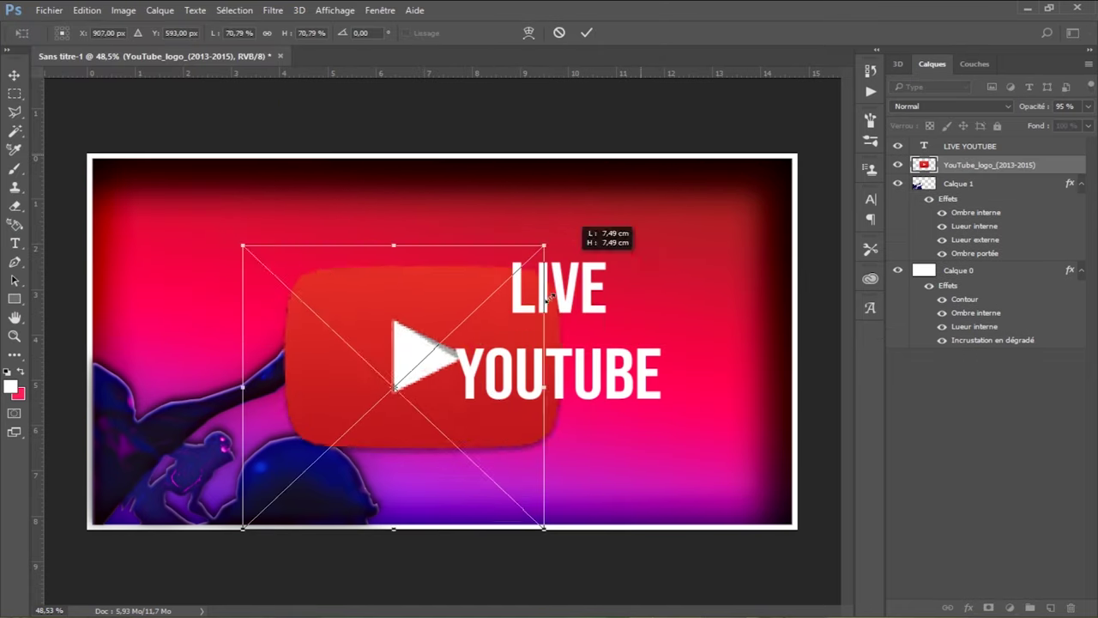
pyautogui.moveTo(642, 156)
pyautogui.mouseDown()
pyautogui.moveTo(328, 454)
pyautogui.moveTo(253, 380)
pyautogui.moveTo(170, 229)
pyautogui.mouseUp()
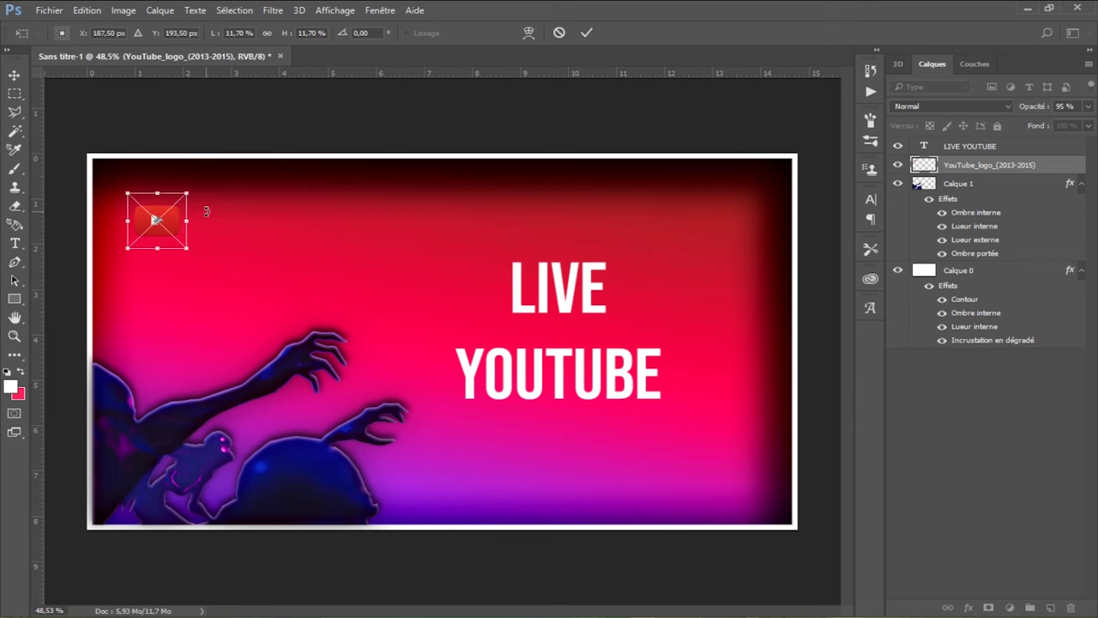
pyautogui.click(586, 33)
# Set the logo's drop shadow to angle -50, distance 20, size 25
pyautogui.doubleClick(1012, 165)
pyautogui.moveTo(736, 279); pyautogui.dragTo(754, 305)
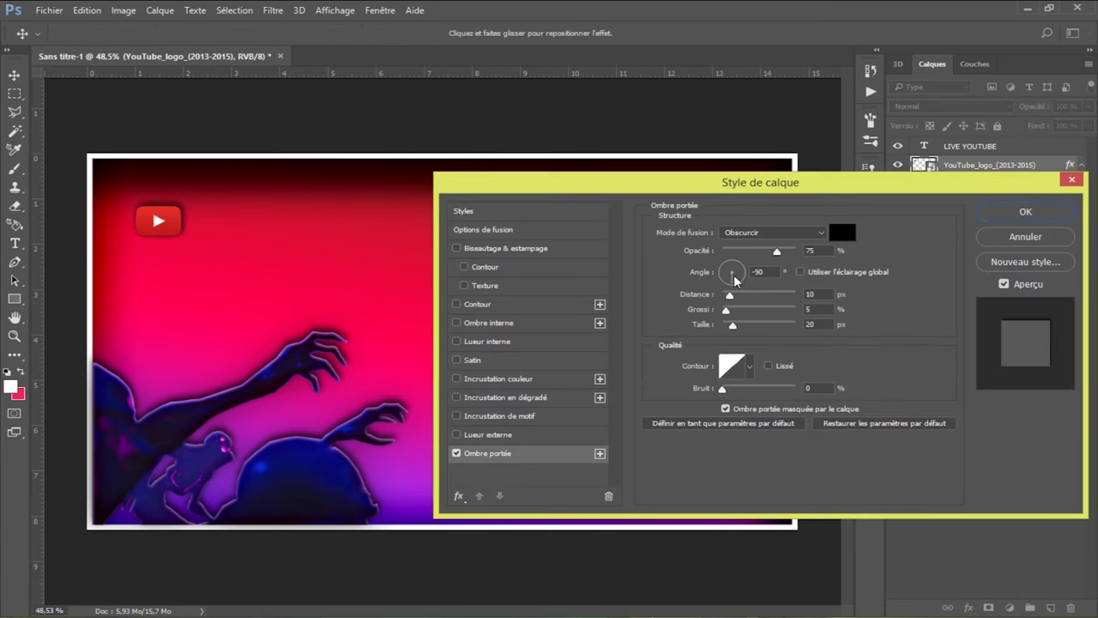
pyautogui.press('Tab')
pyautogui.write('20')
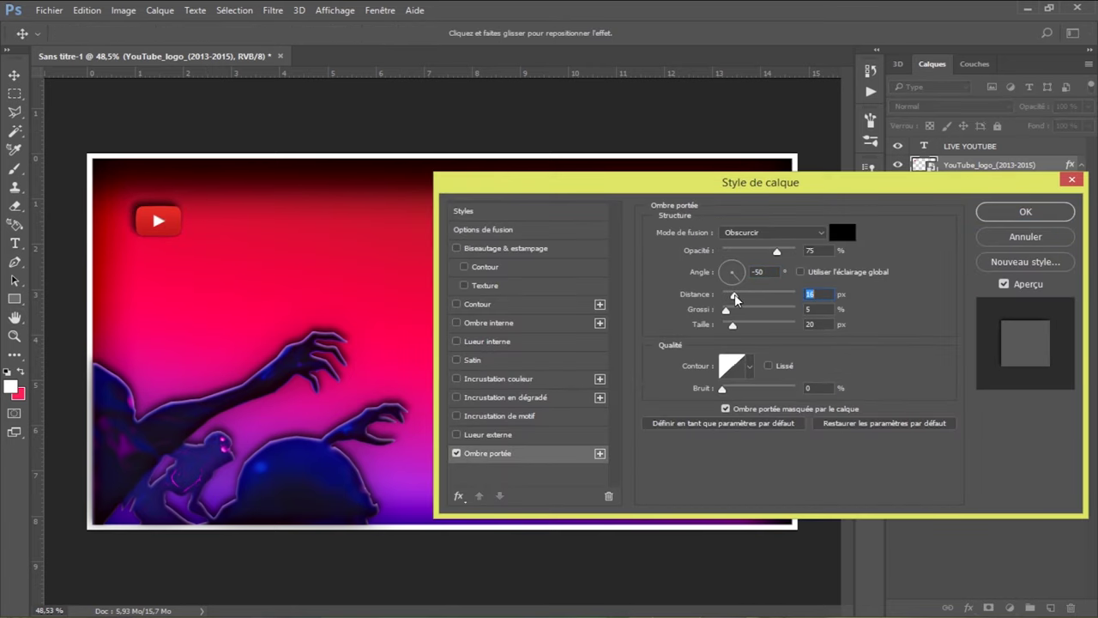
pyautogui.press('Tab')
pyautogui.press('Tab')
pyautogui.write('35')
pyautogui.press('BackSpace')
pyautogui.press('BackSpace')
pyautogui.write('25')
# Add a Produit (multiply) inner shadow to the logo, distance 5, size 10
pyautogui.click(488, 323)
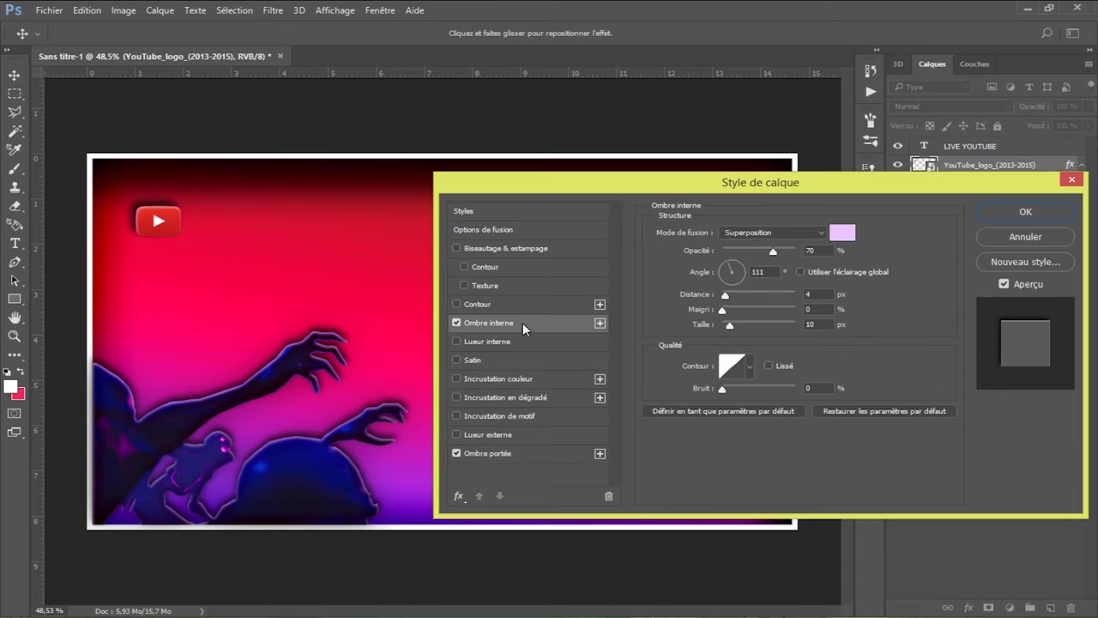
pyautogui.click(841, 232)
pyautogui.click(1000, 143)
pyautogui.moveTo(729, 294)
pyautogui.mouseDown()
pyautogui.moveTo(748, 298)
pyautogui.moveTo(753, 260)
pyautogui.moveTo(754, 326)
pyautogui.moveTo(721, 324)
pyautogui.mouseUp()
pyautogui.moveTo(759, 295)
pyautogui.mouseDown()
pyautogui.moveTo(721, 295)
pyautogui.moveTo(731, 324)
pyautogui.mouseUp()
pyautogui.click(772, 232)
pyautogui.click(754, 284)
pyautogui.click(754, 272)
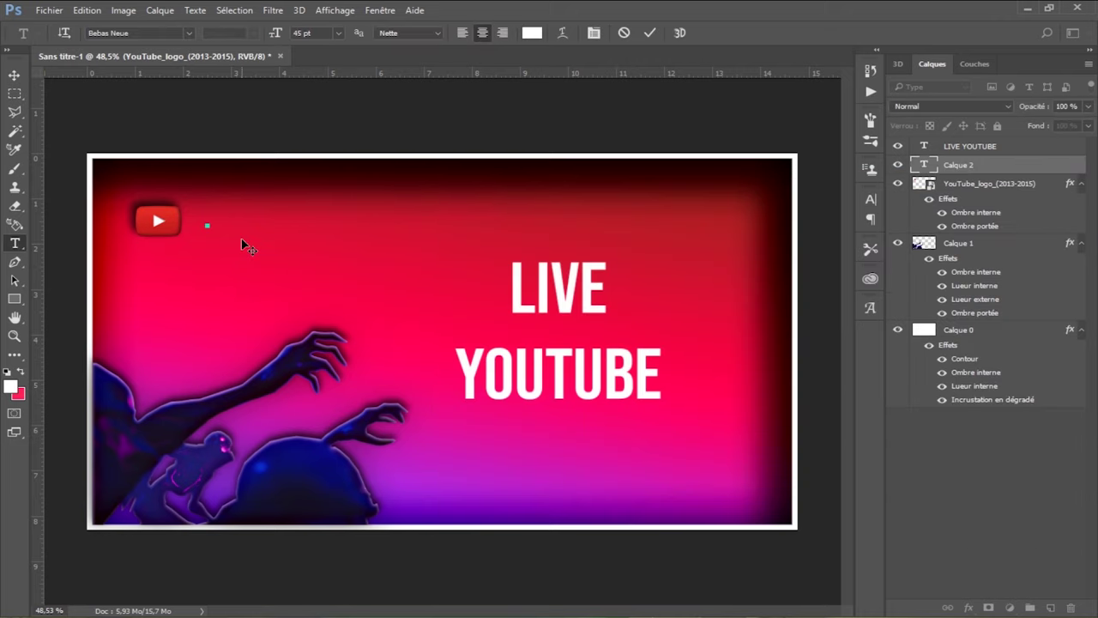
# Type FRITIX and position it beside the YouTube logo
pyautogui.write('FRITIX')
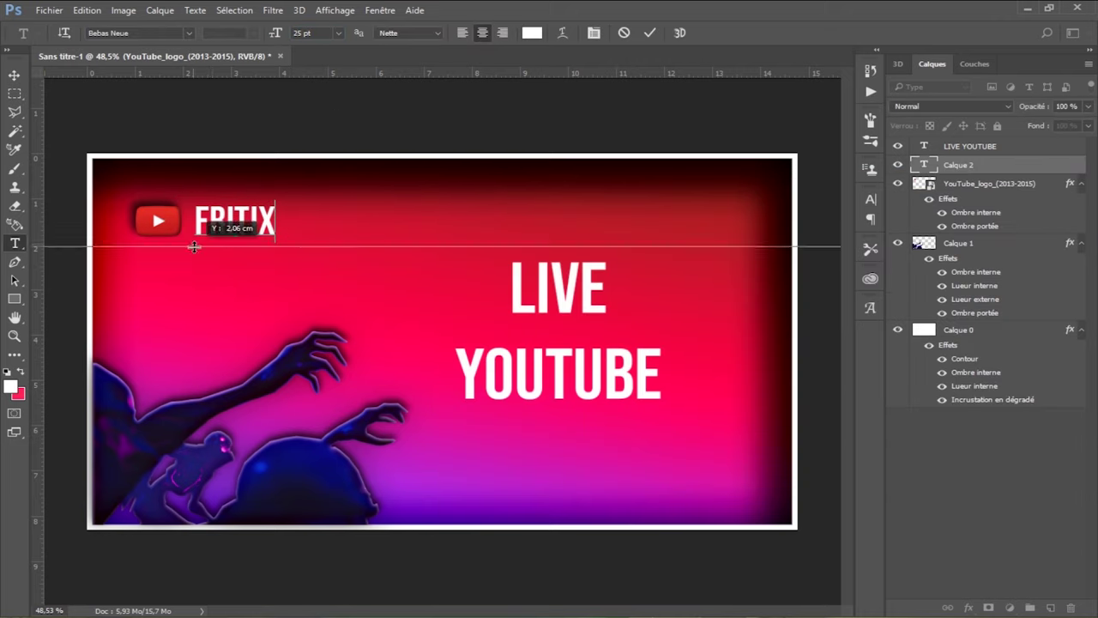
pyautogui.moveTo(304, 239); pyautogui.dragTo(282, 245)
pyautogui.press('v')
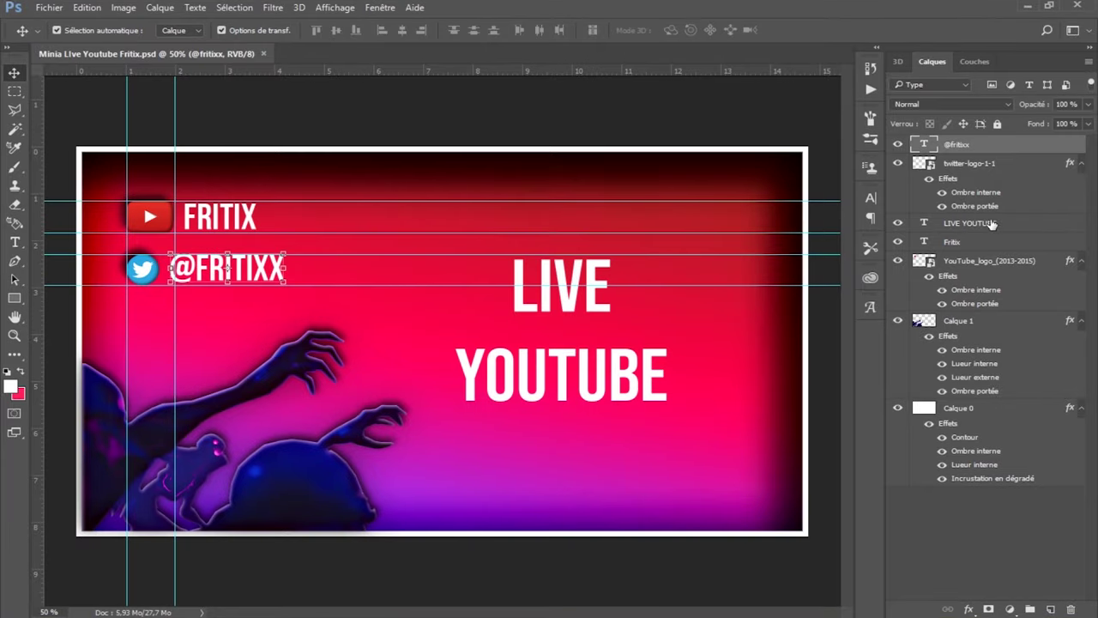
# Open Camera Raw on Calque 1 with temperature 22, tint 35, exposure -0.75 and contrast +40
pyautogui.click(958, 320)
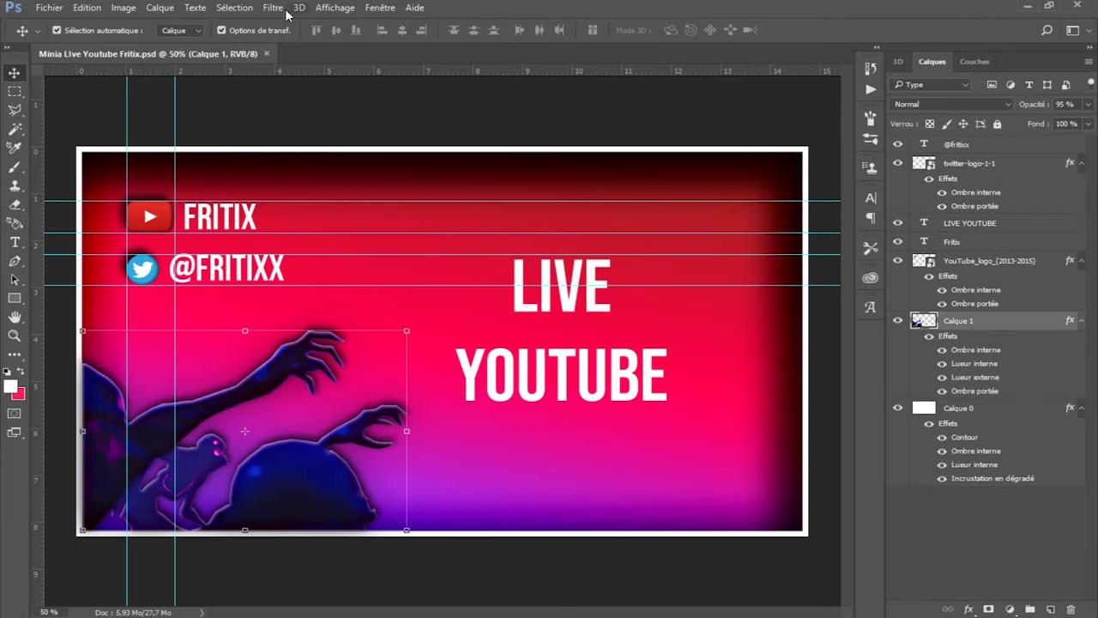
pyautogui.click(273, 7)
pyautogui.click(335, 92)
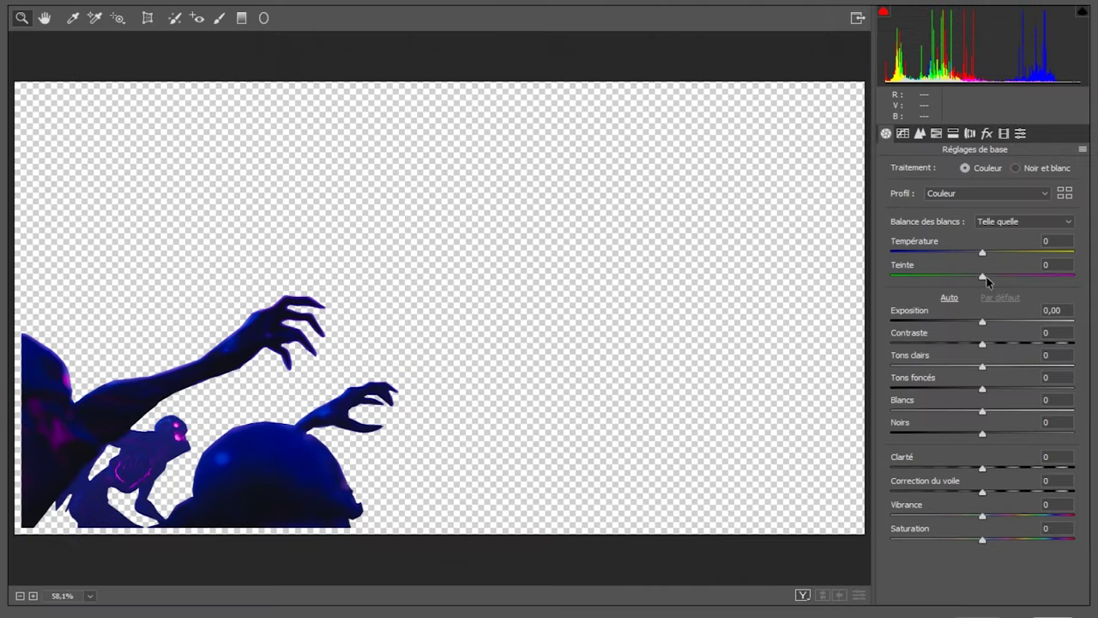
pyautogui.moveTo(983, 252); pyautogui.dragTo(1012, 254)
pyautogui.press('Tab')
pyautogui.write('35')
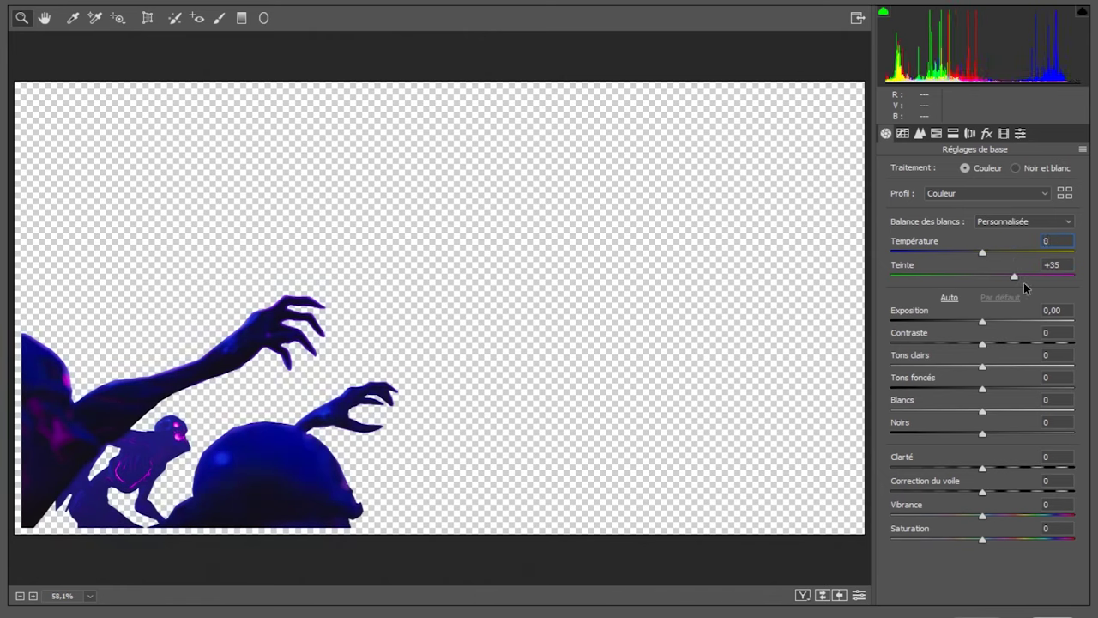
pyautogui.hotkey('shift', 'Tab')
pyautogui.write('22')
pyautogui.press('Tab')
pyautogui.press('Tab')
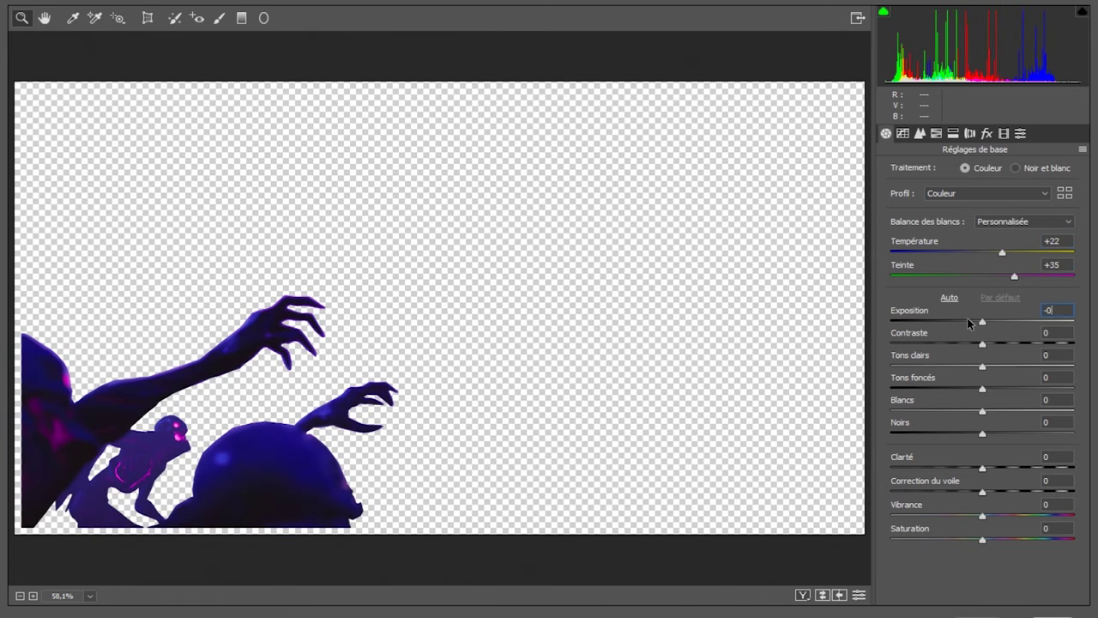
pyautogui.write('-0,75')
pyautogui.press('Tab')
pyautogui.write('69')
pyautogui.press('Return')
pyautogui.write('40')
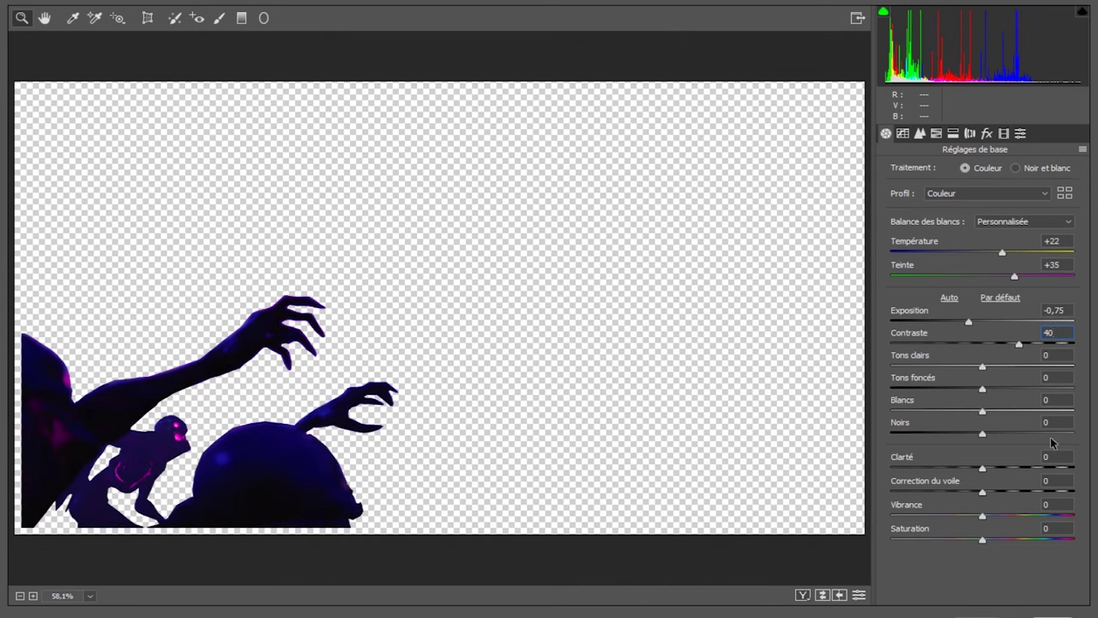
pyautogui.press('Tab')
# Set whites 20, shadows -30, blacks 10, dehaze 15, clarity +100 and slightly lower saturation
pyautogui.press('Tab')
pyautogui.write('-20')
pyautogui.click(1076, 414)
pyautogui.write('20')
pyautogui.press('Tab')
pyautogui.write('-30')
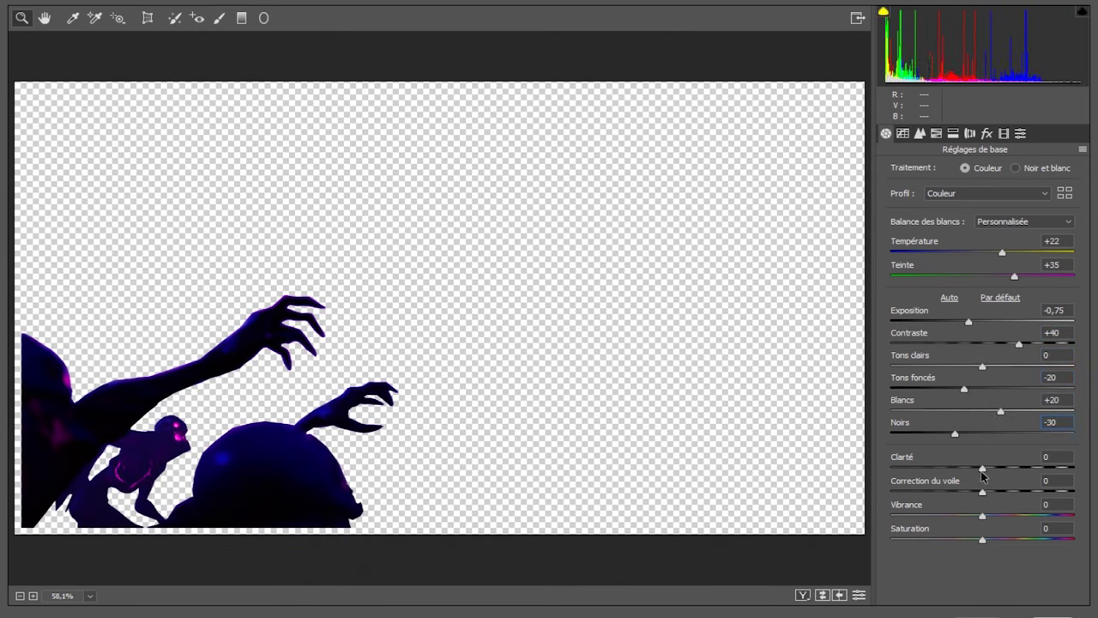
pyautogui.moveTo(982, 467); pyautogui.dragTo(1097, 468)
pyautogui.press('Tab')
pyautogui.write('10')
pyautogui.press('Tab')
pyautogui.write('15')
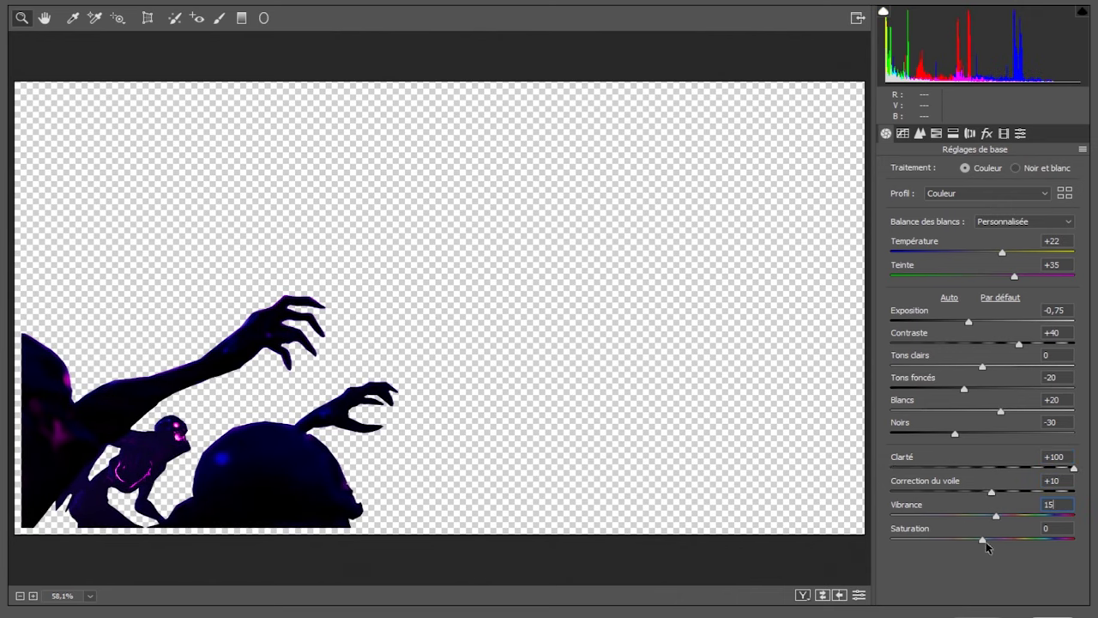
pyautogui.moveTo(982, 540); pyautogui.dragTo(978, 541)
# In HSL, brighten violets and blues, rebalance violet/magenta/blue saturation, shift violet hue, and apply
pyautogui.click(936, 133)
pyautogui.moveTo(982, 367)
pyautogui.mouseDown()
pyautogui.moveTo(1019, 368)
pyautogui.moveTo(992, 343)
pyautogui.mouseUp()
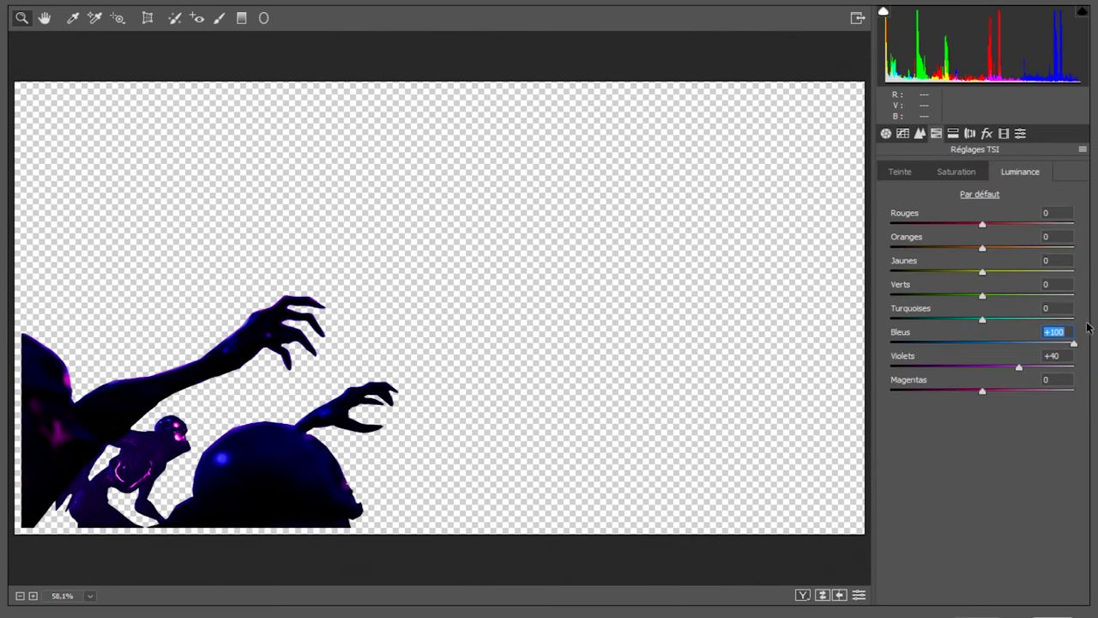
pyautogui.moveTo(982, 391); pyautogui.dragTo(1053, 402)
pyautogui.click(956, 171)
pyautogui.moveTo(982, 367); pyautogui.dragTo(1029, 367)
pyautogui.moveTo(982, 391); pyautogui.dragTo(1029, 391)
pyautogui.moveTo(982, 343)
pyautogui.mouseDown()
pyautogui.moveTo(1000, 343)
pyautogui.moveTo(848, 337)
pyautogui.mouseUp()
pyautogui.click(900, 171)
pyautogui.moveTo(982, 367); pyautogui.dragTo(833, 363)
pyautogui.click(1019, 133)
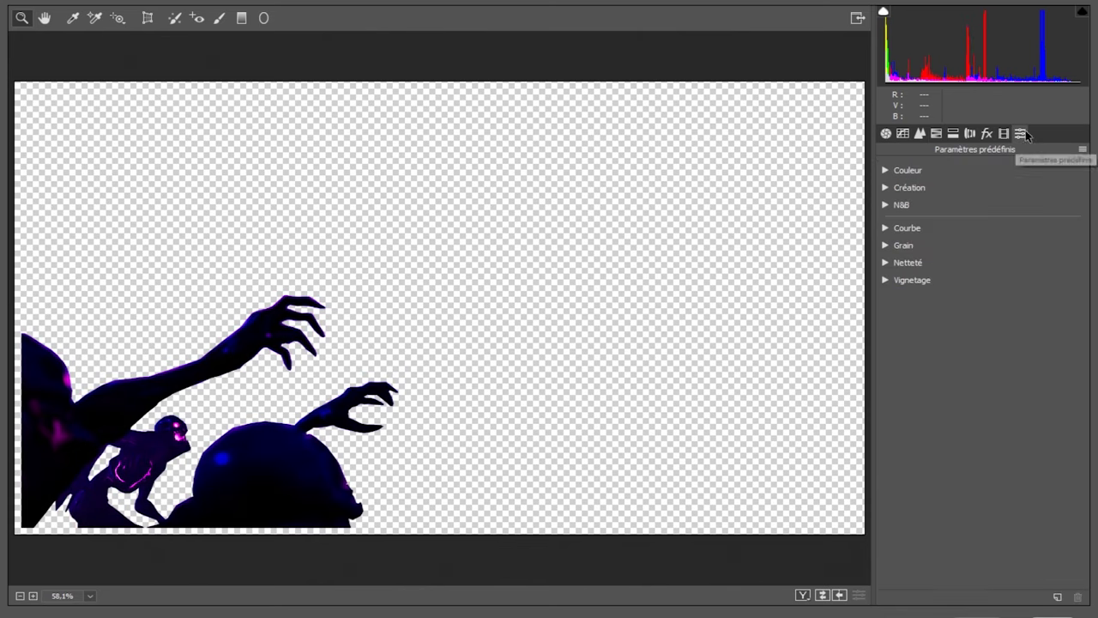
pyautogui.press('Return')
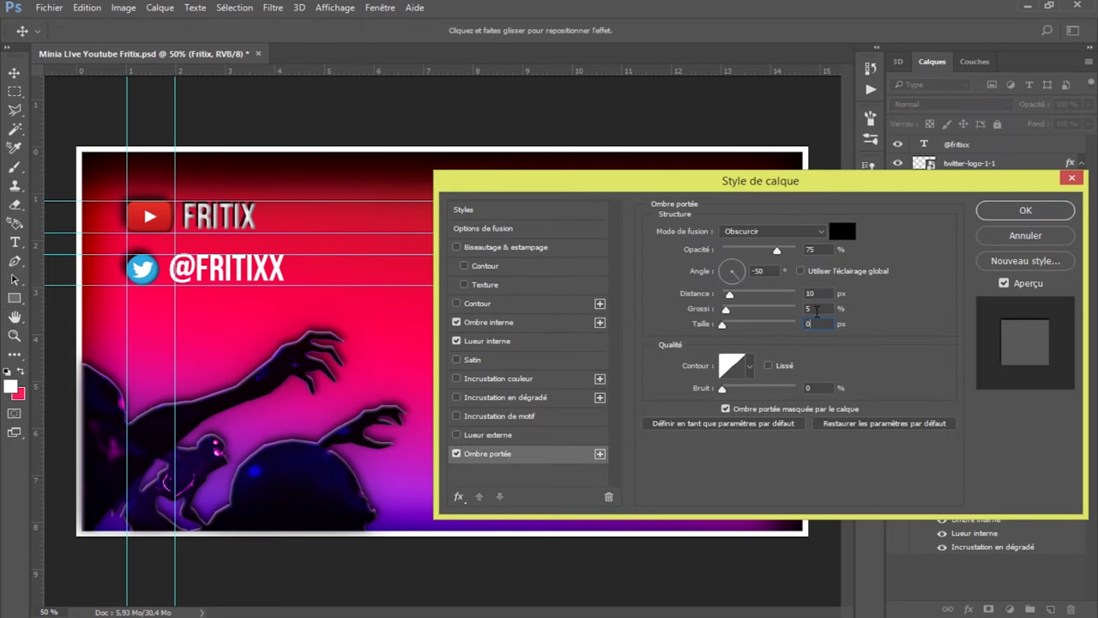
# Enable a stroke on FRITIX and give its inner shadow a -70° angle and new colour
pyautogui.click(507, 306)
pyautogui.click(644, 358)
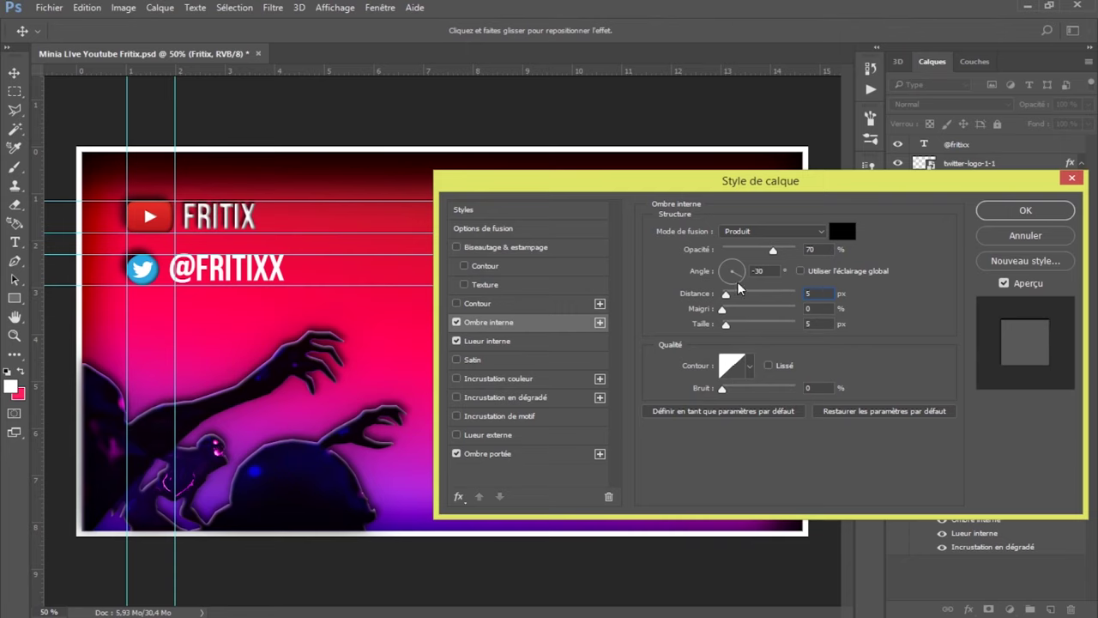
pyautogui.moveTo(738, 272); pyautogui.dragTo(735, 283)
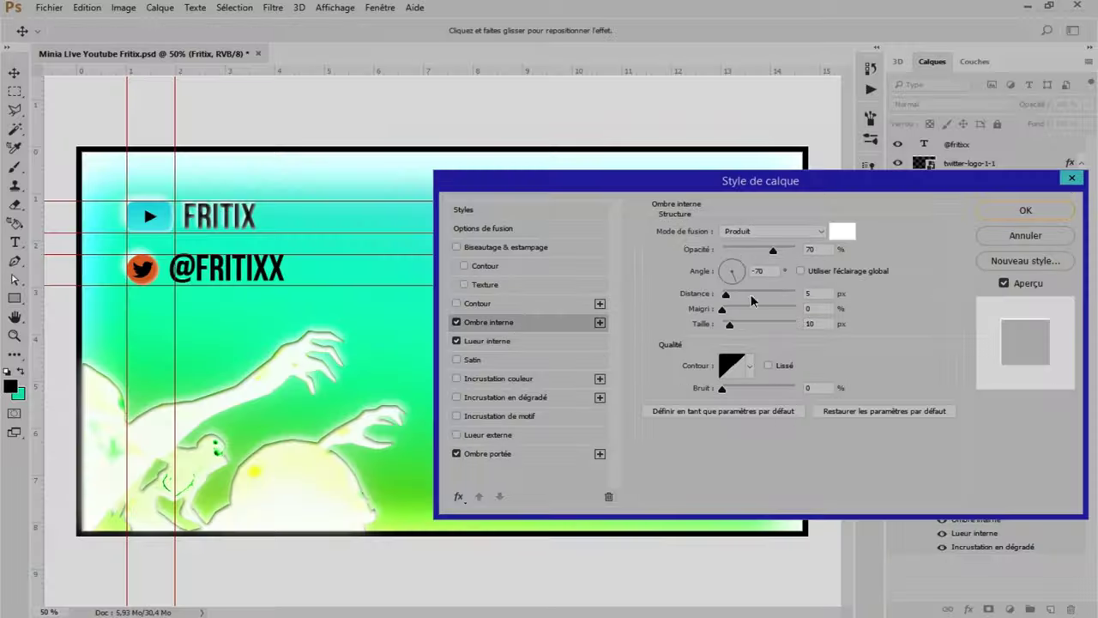
pyautogui.click(772, 231)
pyautogui.click(842, 231)
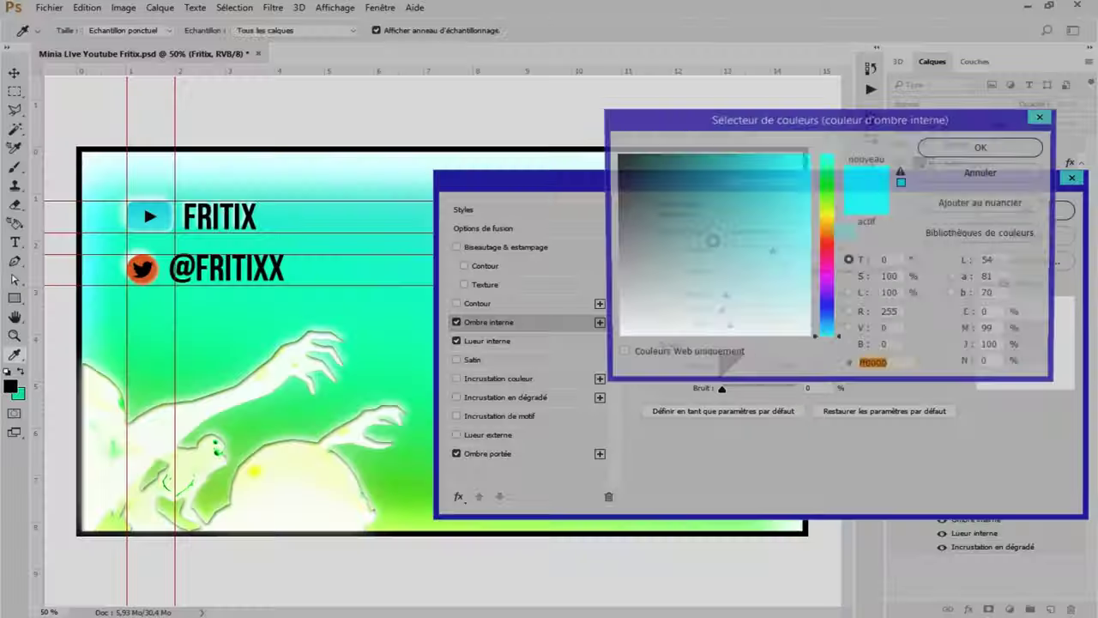
pyautogui.click(978, 148)
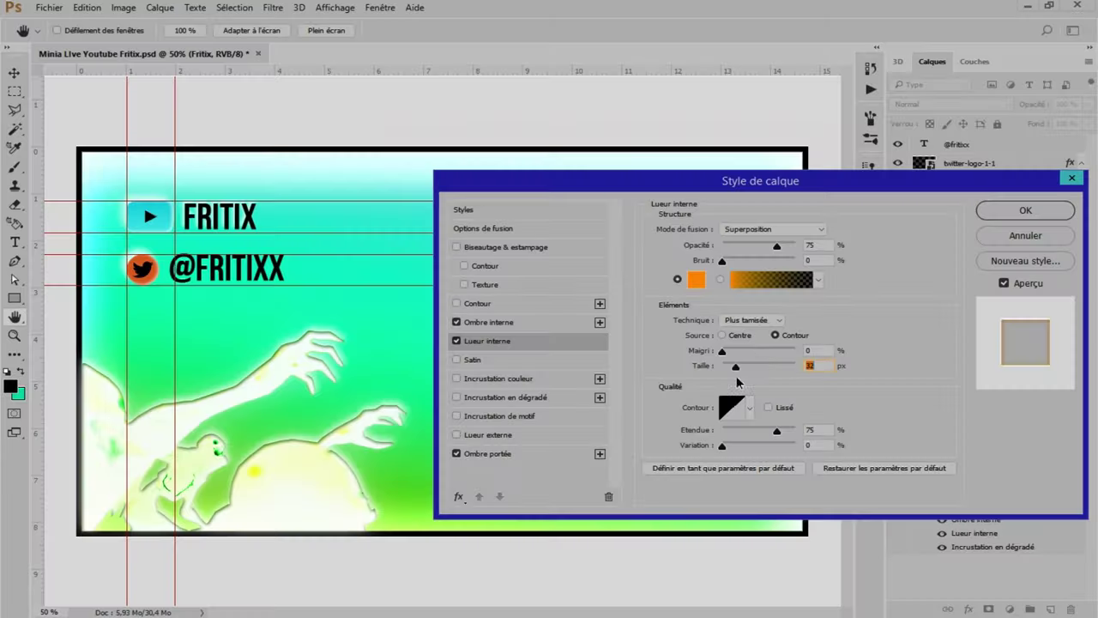
# Set the inner glow to Densité linéaire + with a new colour, and the inner shadow to Couleur plus foncée
pyautogui.click(772, 229)
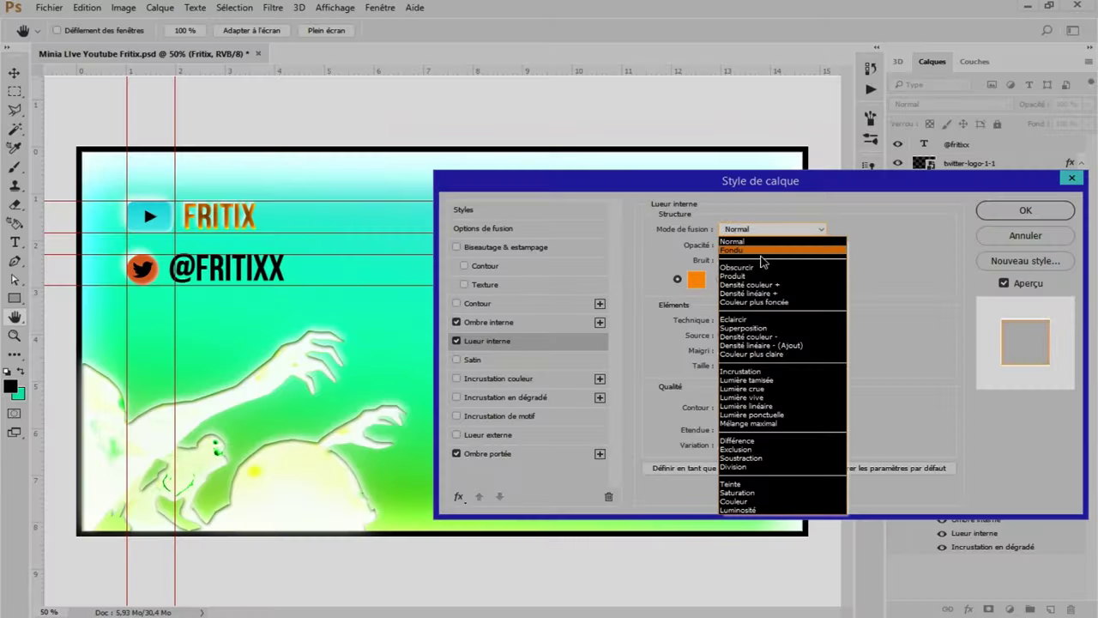
pyautogui.click(755, 287)
pyautogui.click(772, 229)
pyautogui.click(748, 292)
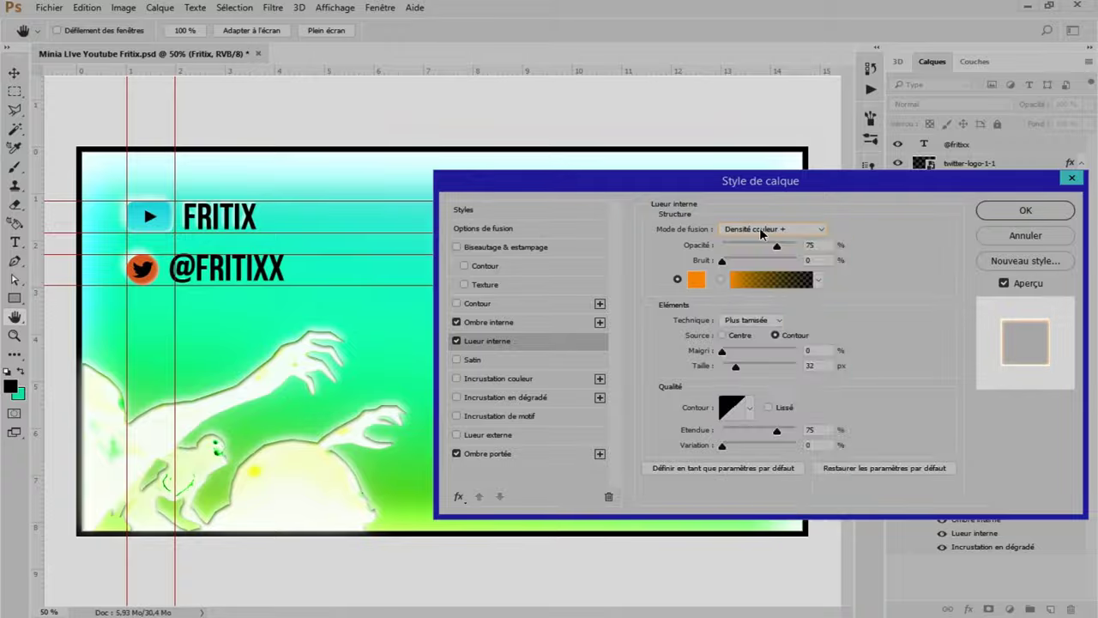
pyautogui.click(695, 279)
pyautogui.click(911, 143)
pyautogui.click(488, 322)
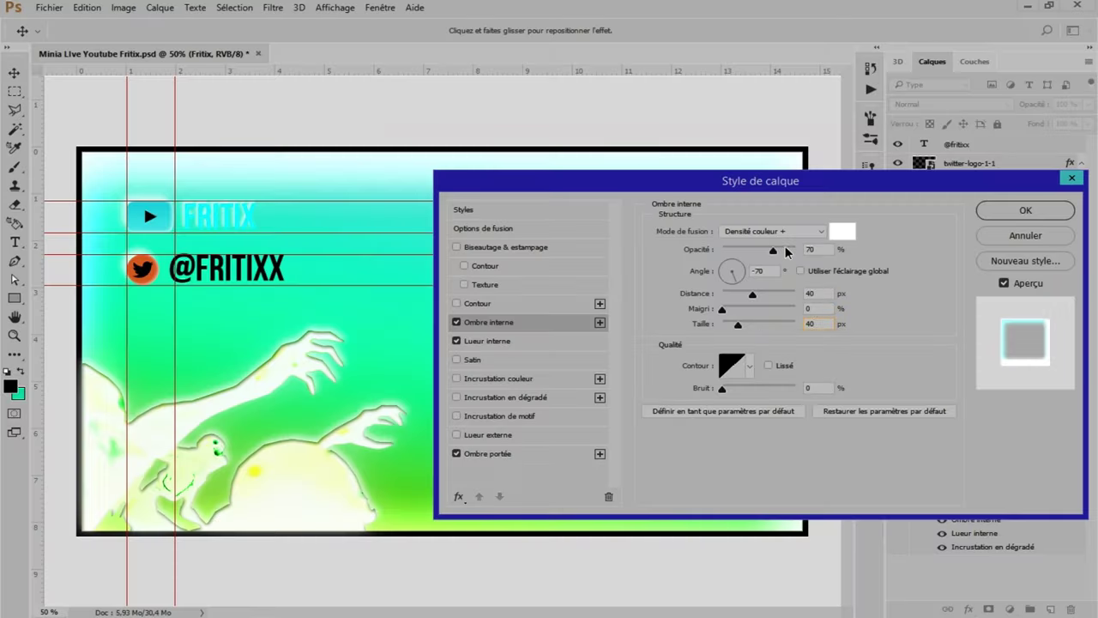
pyautogui.click(772, 231)
pyautogui.click(753, 304)
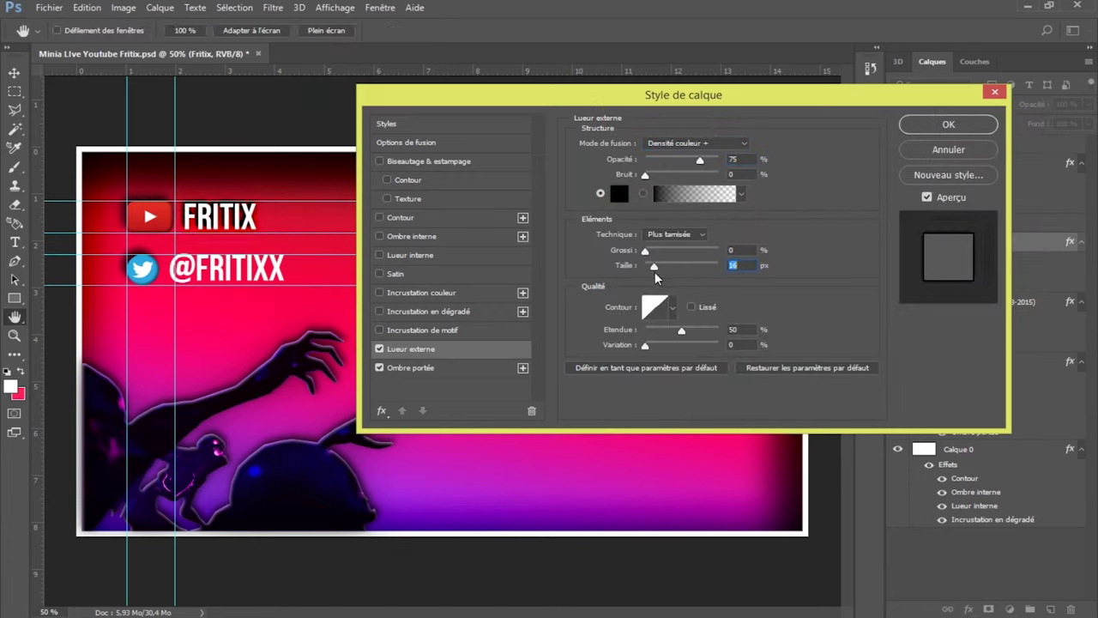
# Set the text's outer glow blend mode to Densité linéaire +
pyautogui.click(691, 143)
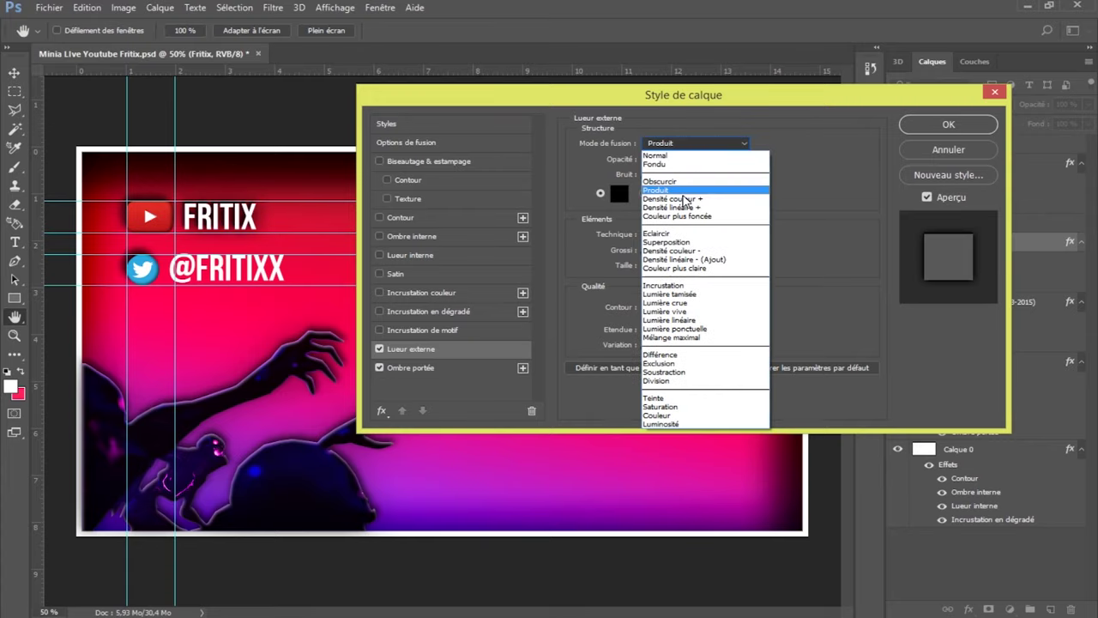
pyautogui.click(683, 259)
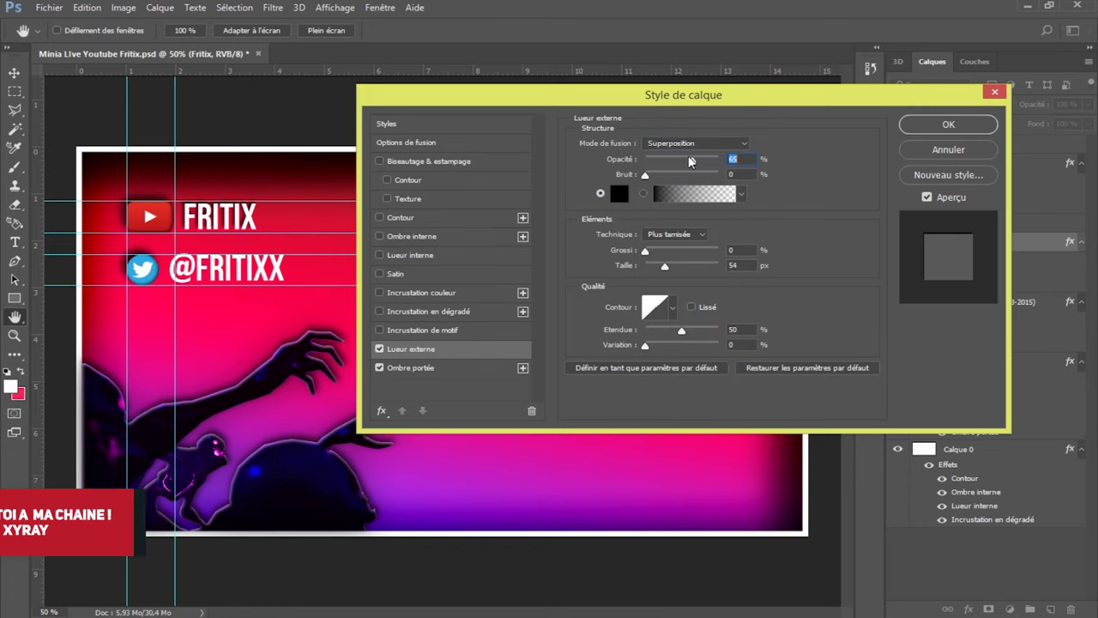
pyautogui.click(690, 143)
pyautogui.click(690, 207)
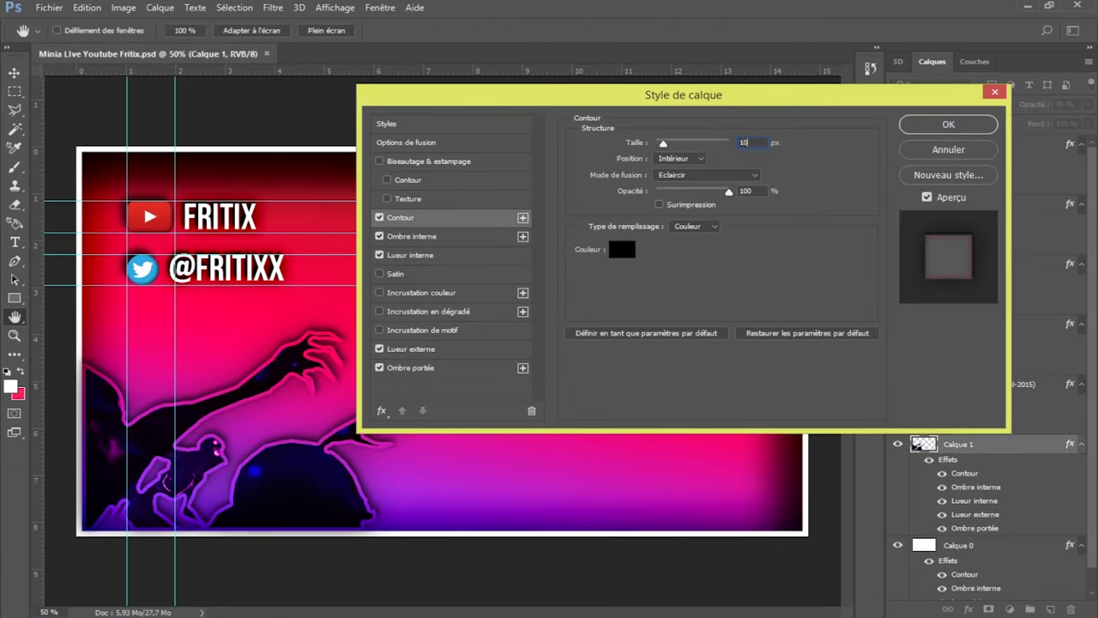
# Place the zombie hands' stroke outside (Extérieur), then select the LIVE YOUTUBE title text
pyautogui.click(680, 158)
pyautogui.click(677, 143)
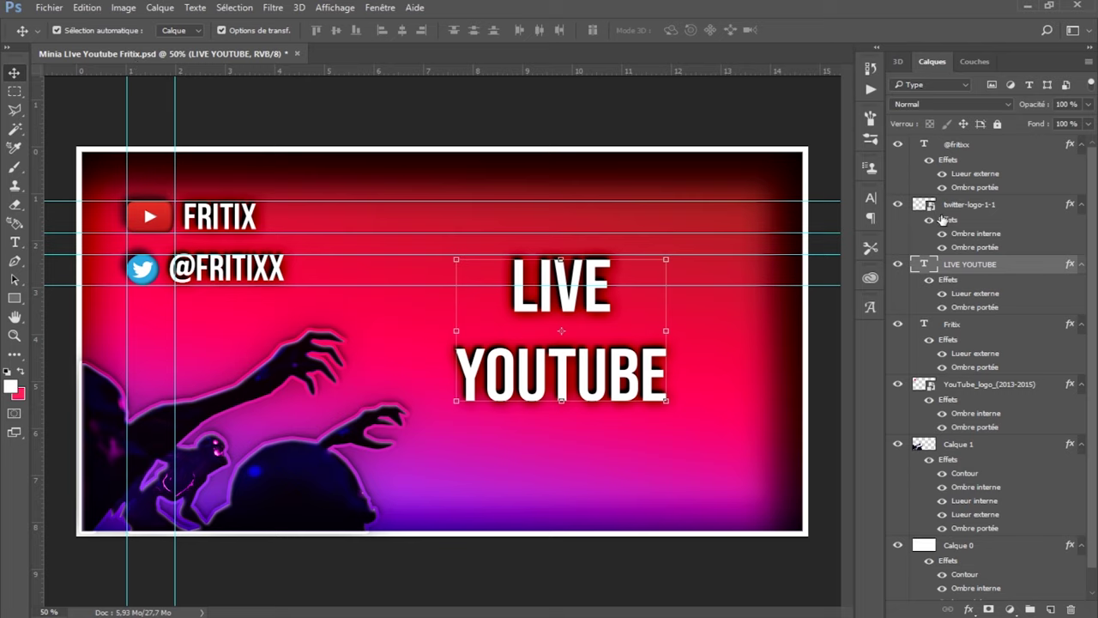
pyautogui.doubleClick(534, 302)
pyautogui.doubleClick(515, 378)
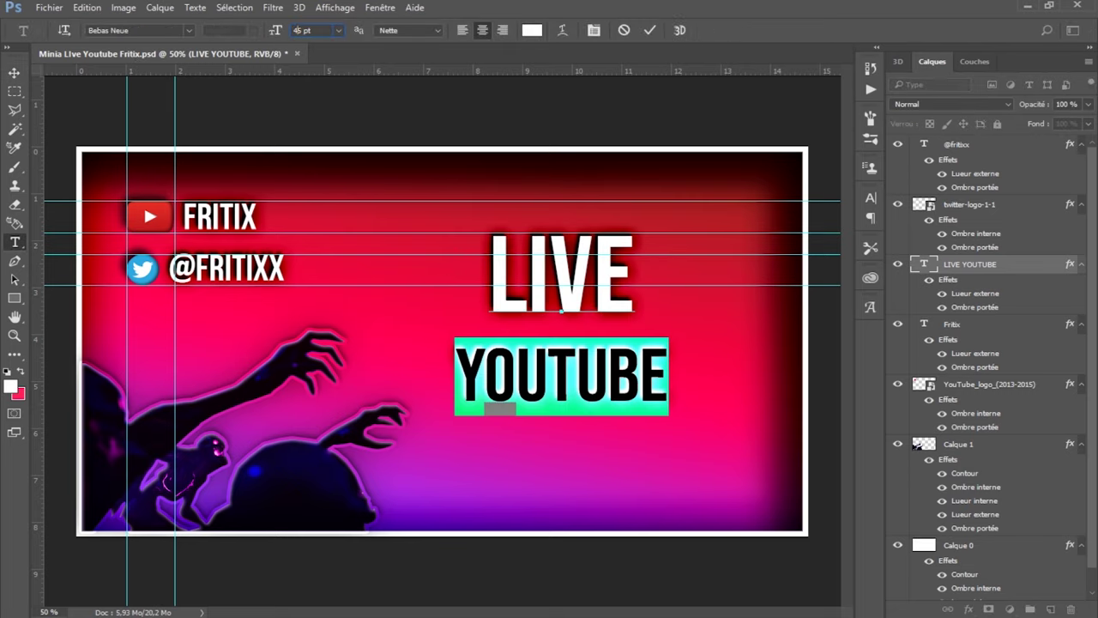
# Left-align the LIVE YOUTUBE title and move it to a new spot on the canvas
pyautogui.hotkey('ctrl', 'a')
pyautogui.hotkey('ctrl', 'shift', 'l')
pyautogui.hotkey('ctrl', 'Return')
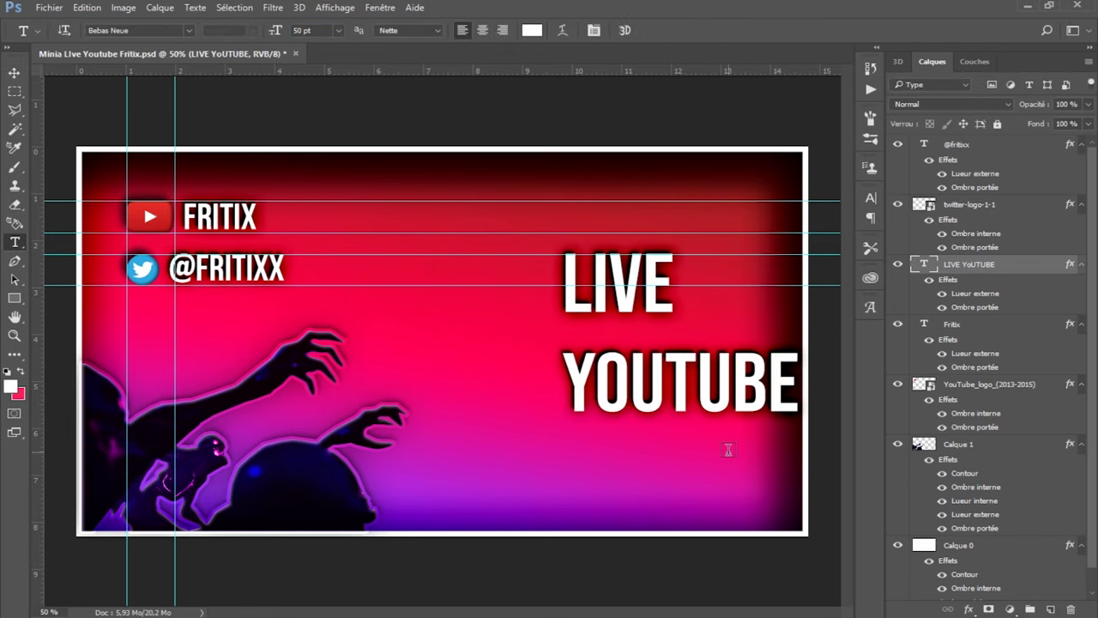
pyautogui.press('v')
pyautogui.moveTo(675, 392); pyautogui.dragTo(553, 411)
# Insert a 'z' into LIVE and preview a new colour for the word YOUTUBE
pyautogui.press('t')
pyautogui.click(569, 298)
pyautogui.write('z')
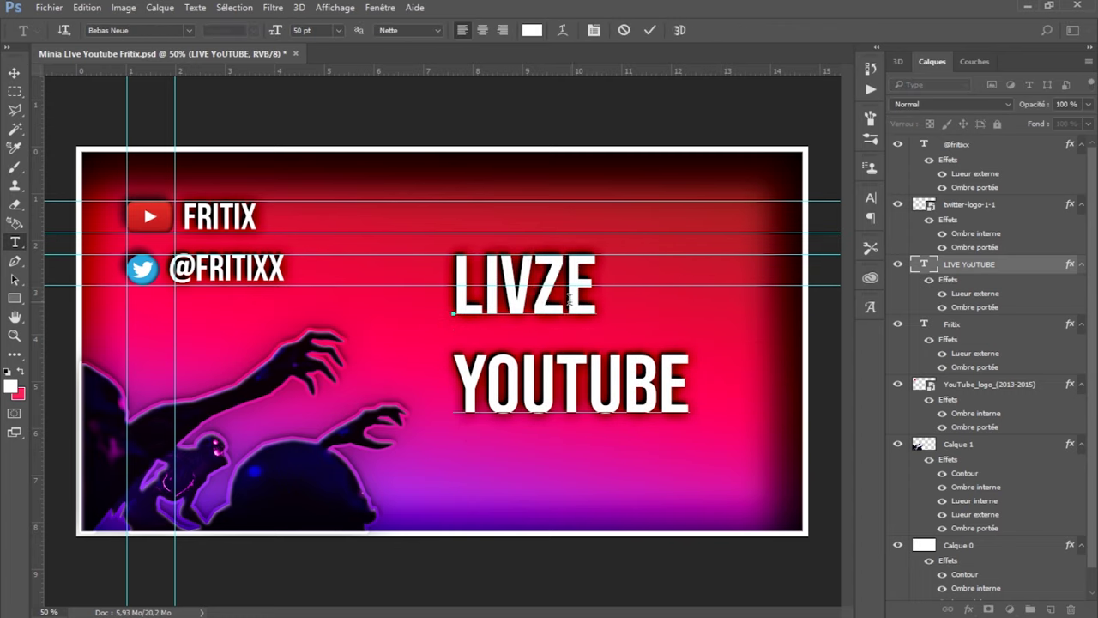
pyautogui.doubleClick(691, 404)
pyautogui.click(531, 30)
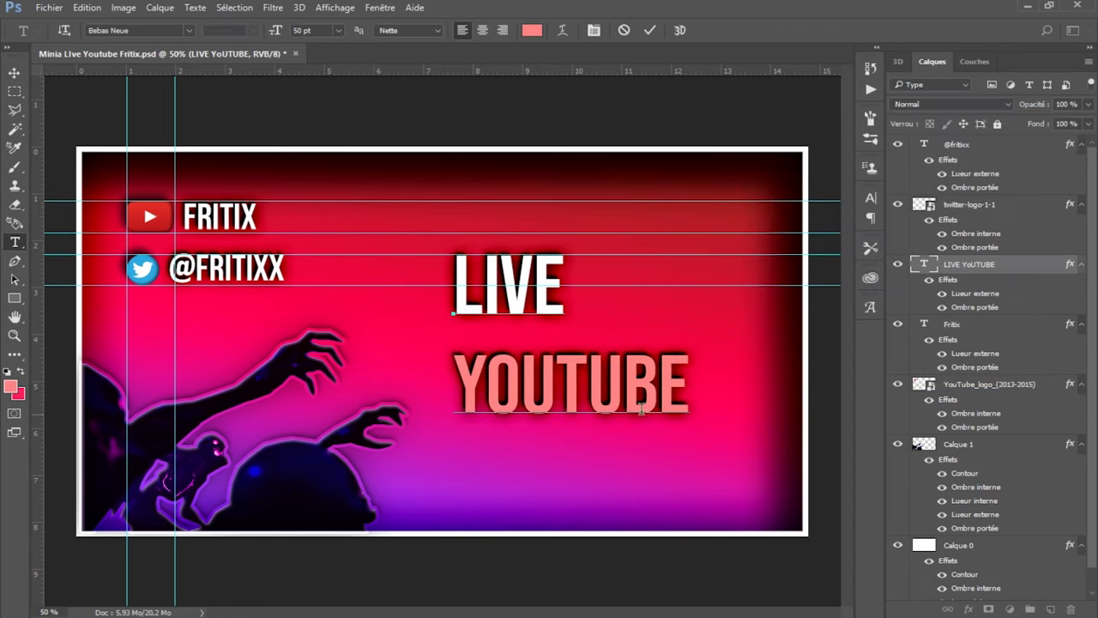
pyautogui.click(708, 154)
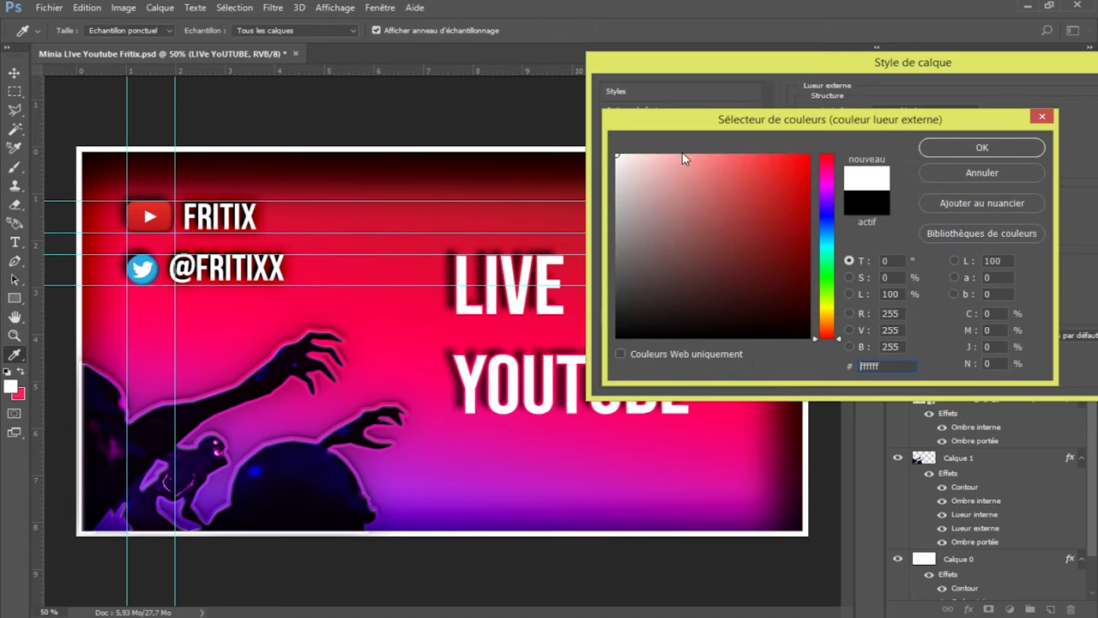
# Make the headline's outer glow vivid blue at 40 px and its inner shadow blue
pyautogui.moveTo(684, 157); pyautogui.dragTo(810, 155)
pyautogui.click(826, 212)
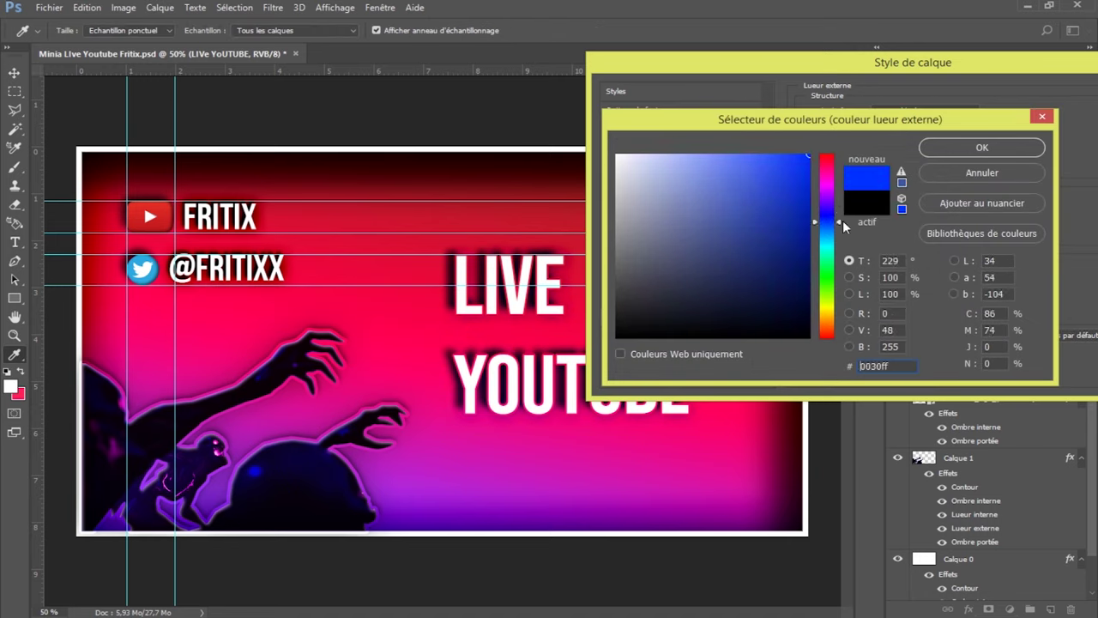
pyautogui.press('Return')
pyautogui.click(969, 232)
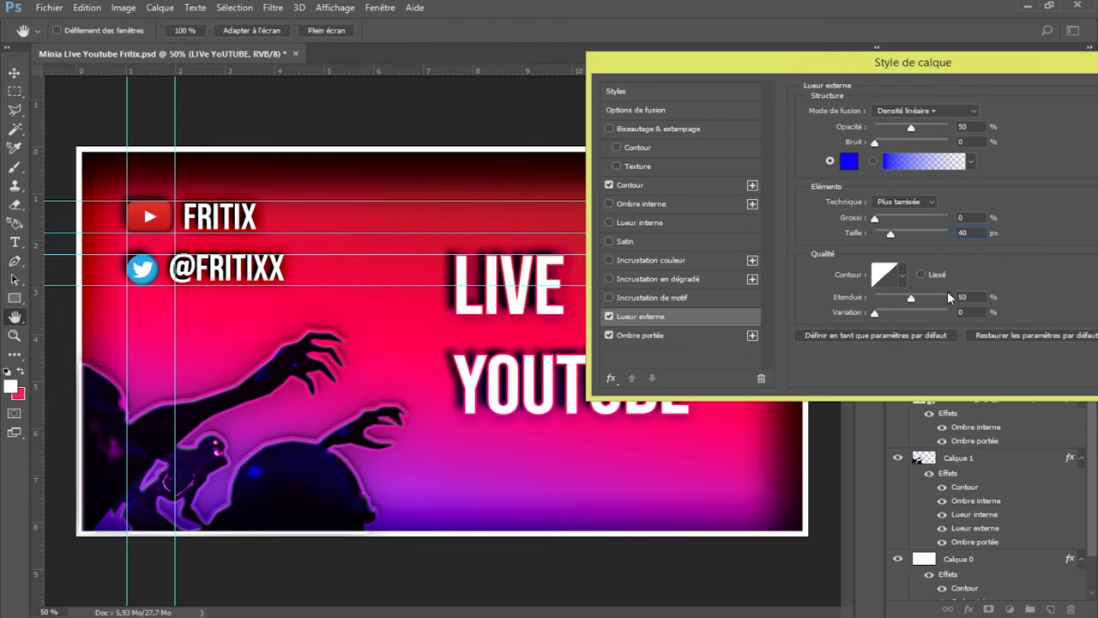
pyautogui.click(688, 189)
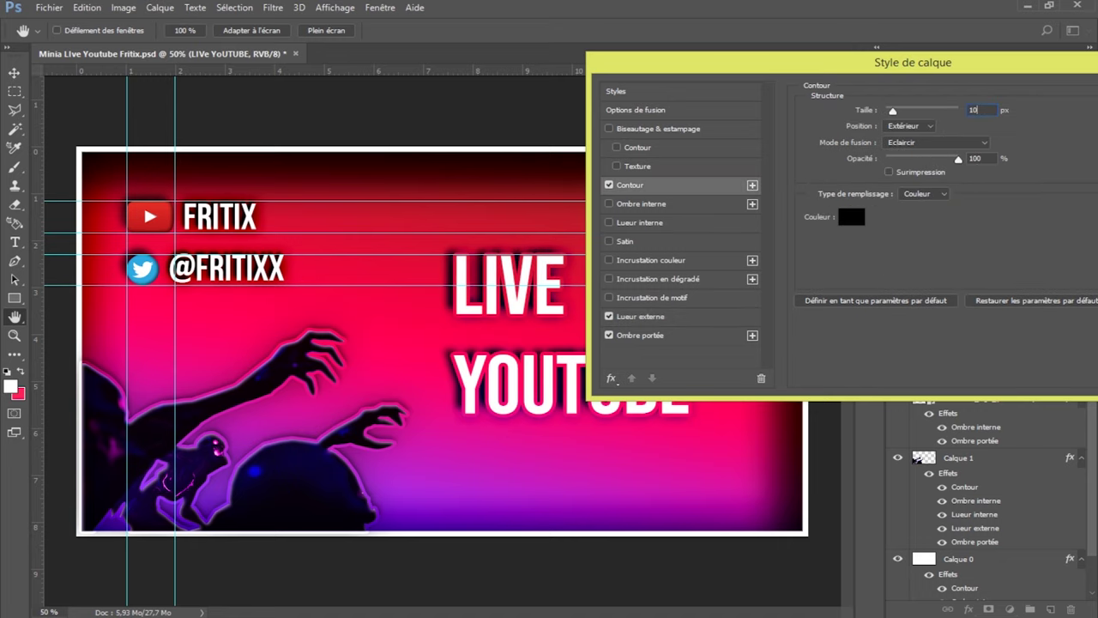
pyautogui.click(656, 203)
pyautogui.click(993, 111)
pyautogui.click(1008, 171)
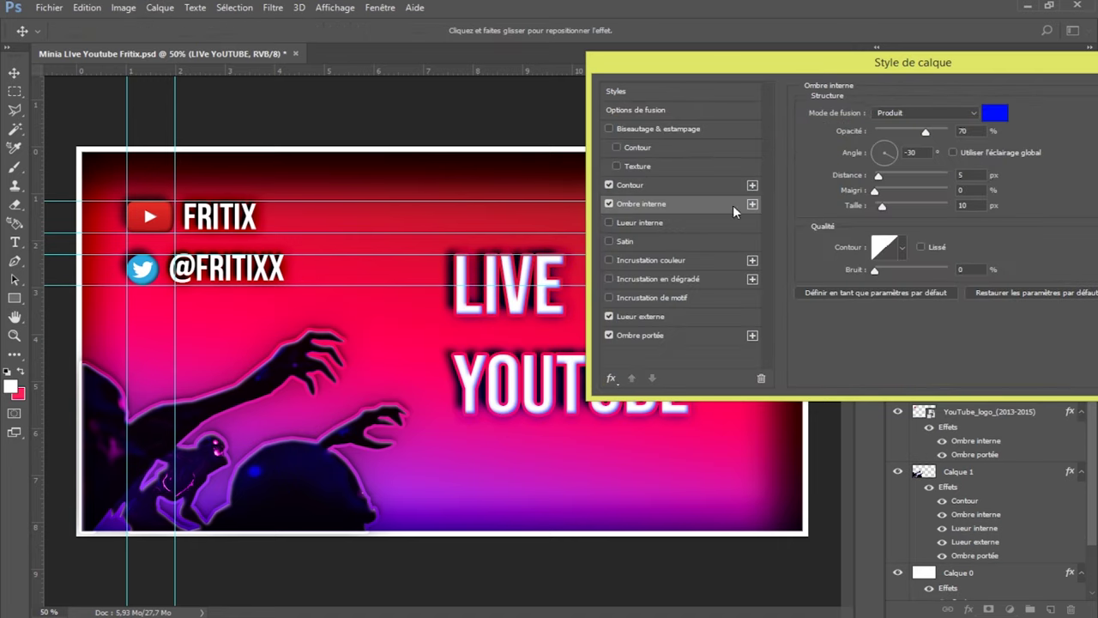
# Give the headline a light grey Densité linéaire + inner glow and apply its effects
pyautogui.click(686, 218)
pyautogui.click(828, 165)
pyautogui.press('Return')
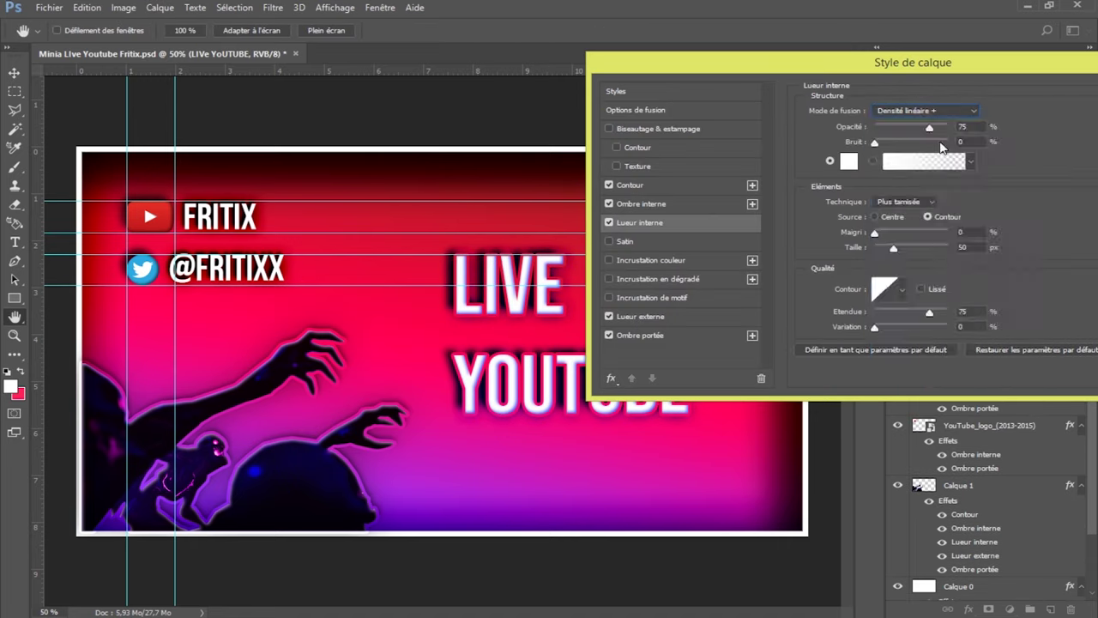
pyautogui.click(918, 111)
pyautogui.click(920, 167)
pyautogui.click(848, 160)
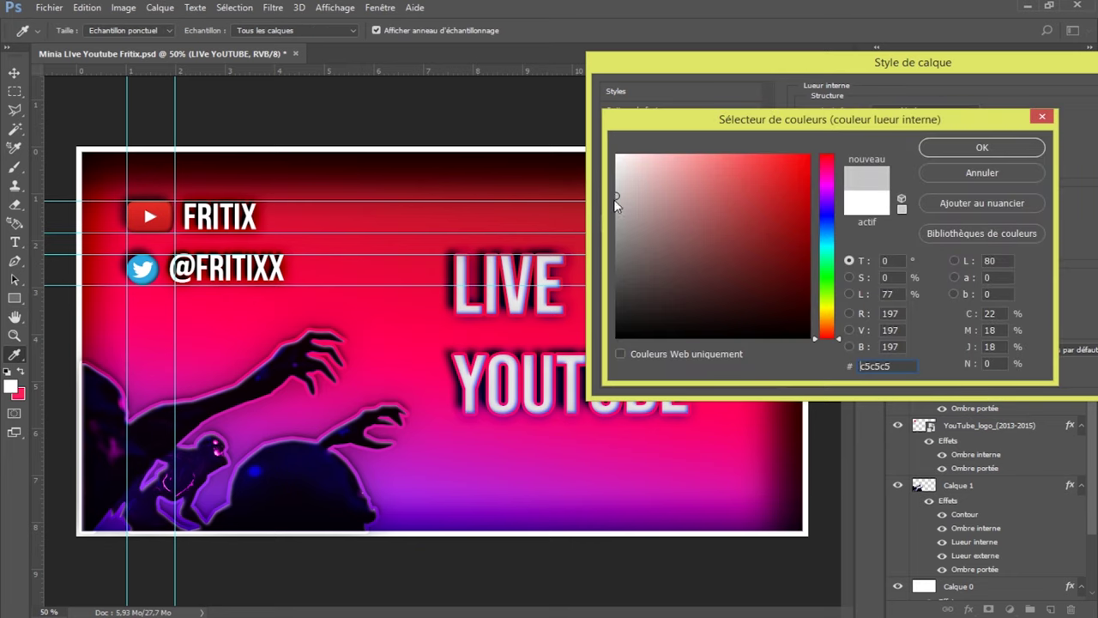
pyautogui.click(615, 199)
pyautogui.press('Return')
pyautogui.click(640, 203)
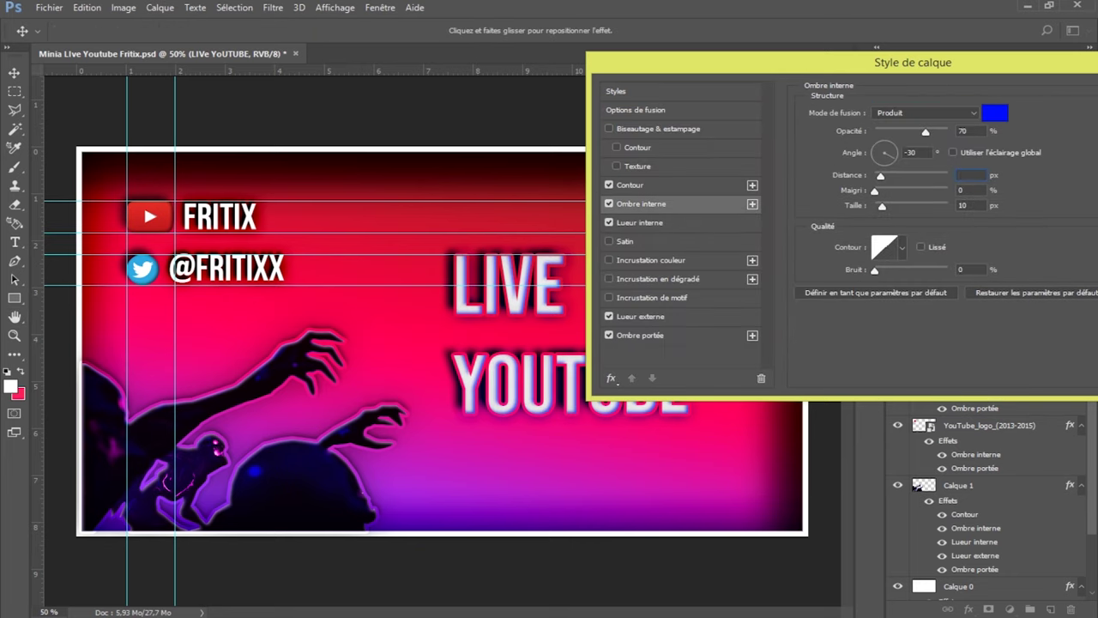
pyautogui.press('Return')
pyautogui.click(473, 189)
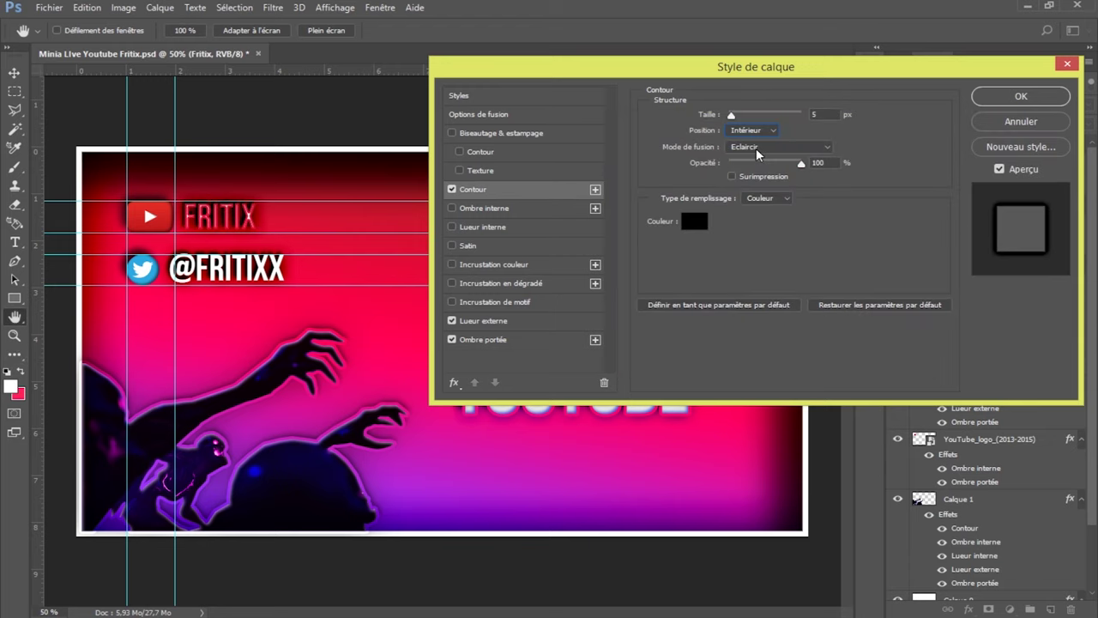
# Apply the FRITIX stroke, then add a blue inner shadow to FRITIX
pyautogui.press('Return')
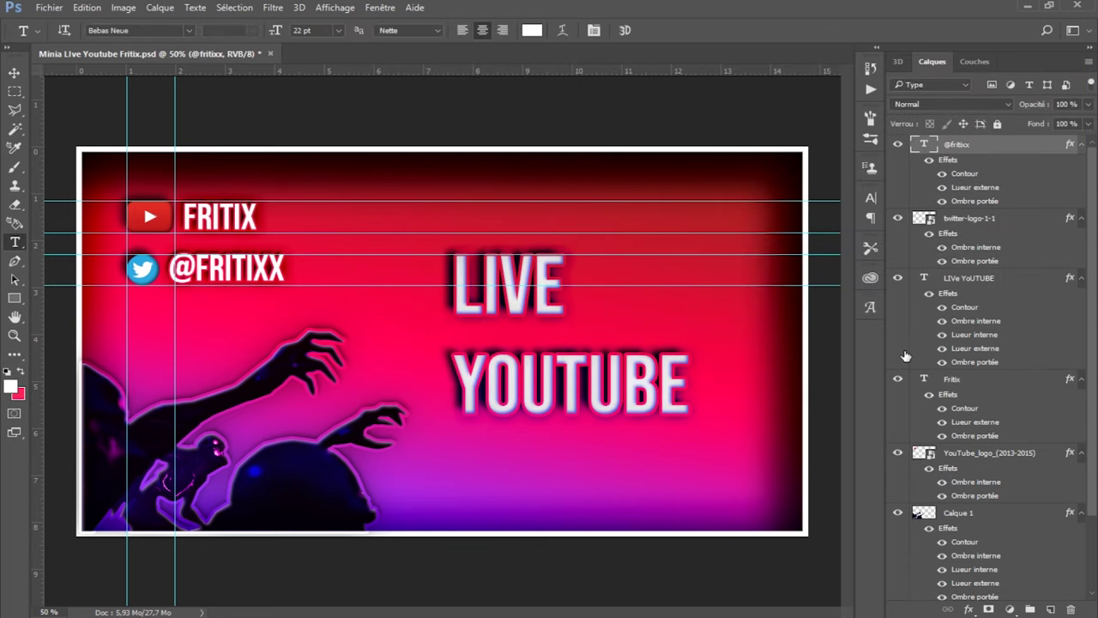
pyautogui.doubleClick(969, 369)
pyautogui.click(652, 246)
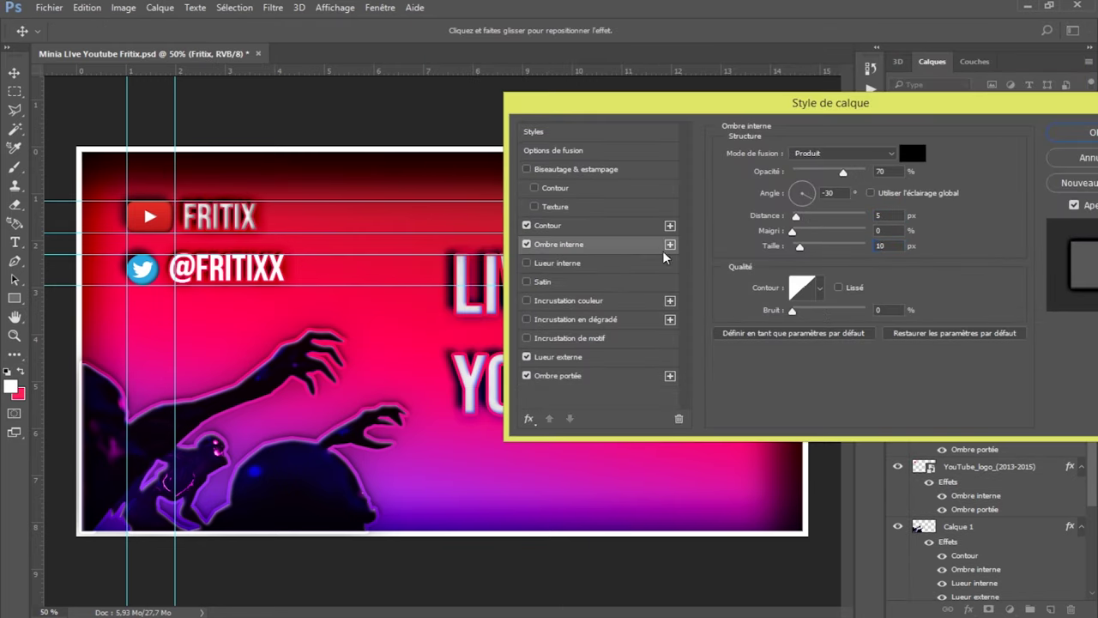
pyautogui.click(912, 153)
pyautogui.click(849, 215)
pyautogui.click(980, 147)
pyautogui.click(876, 217)
pyautogui.write('4')
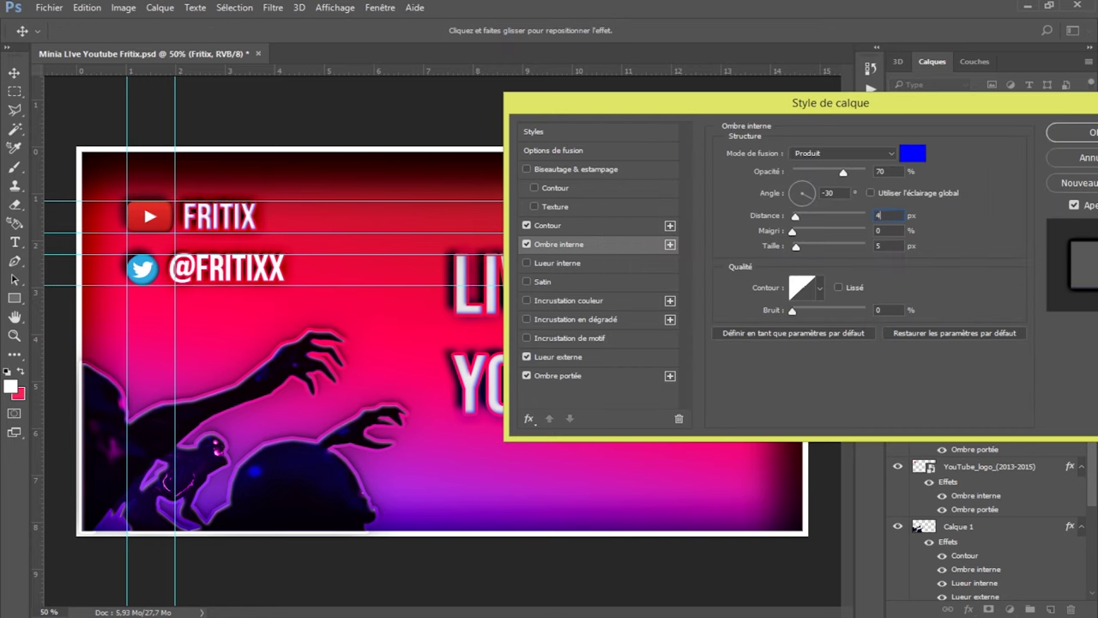
# Add a light grey inner glow to FRITIX at 5 px size
pyautogui.click(557, 262)
pyautogui.click(769, 202)
pyautogui.click(968, 143)
pyautogui.moveTo(810, 288); pyautogui.dragTo(790, 296)
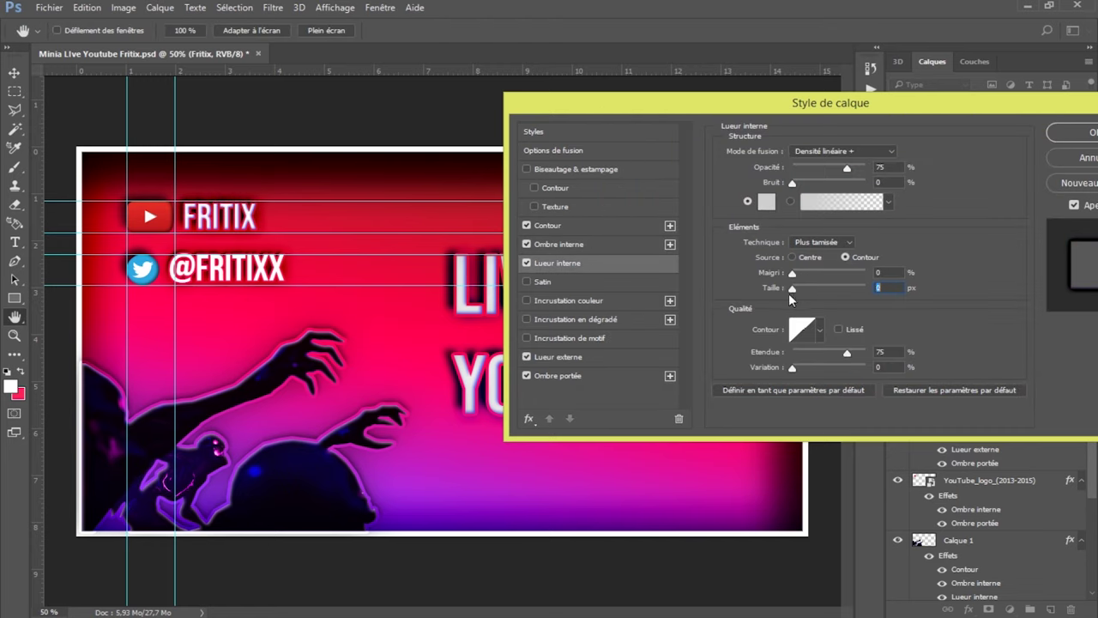
pyautogui.click(618, 246)
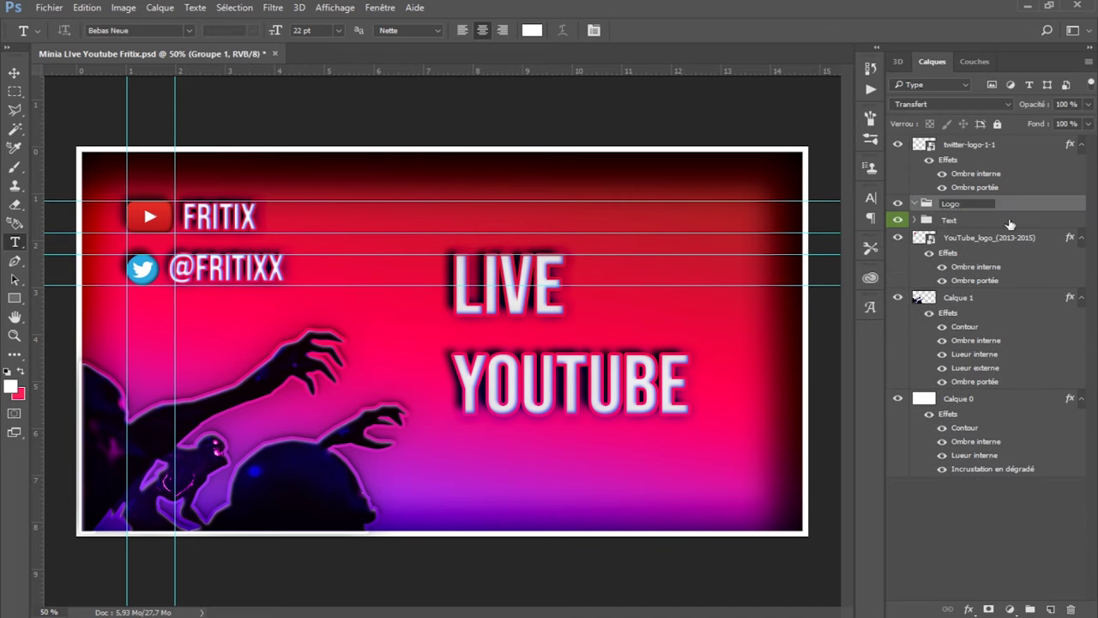
# Move the logo layers into the Logo group and place the 14604 image from Downloads
pyautogui.moveTo(986, 221); pyautogui.dragTo(971, 206)
pyautogui.click(49, 6)
pyautogui.click(122, 280)
pyautogui.click(214, 262)
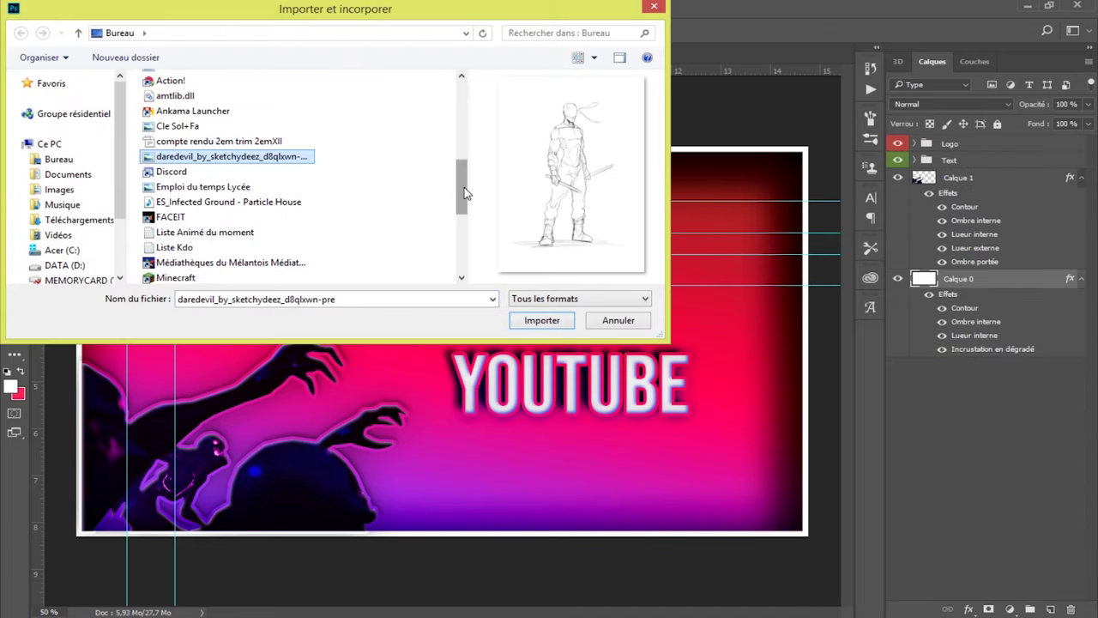
pyautogui.moveTo(457, 172); pyautogui.dragTo(456, 224)
pyautogui.click(172, 277)
pyautogui.click(72, 219)
pyautogui.doubleClick(283, 215)
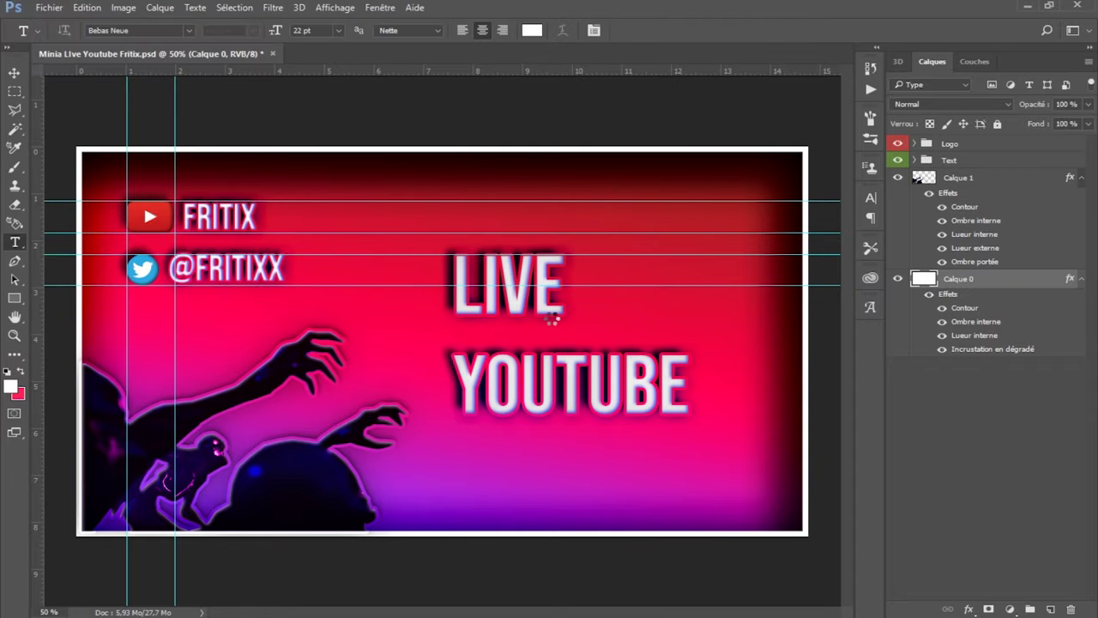
# Scale the 14604 image to cover the canvas and set its opacity to 20%
pyautogui.moveTo(808, 148); pyautogui.dragTo(819, 146)
pyautogui.scroll(5, 302, 522)
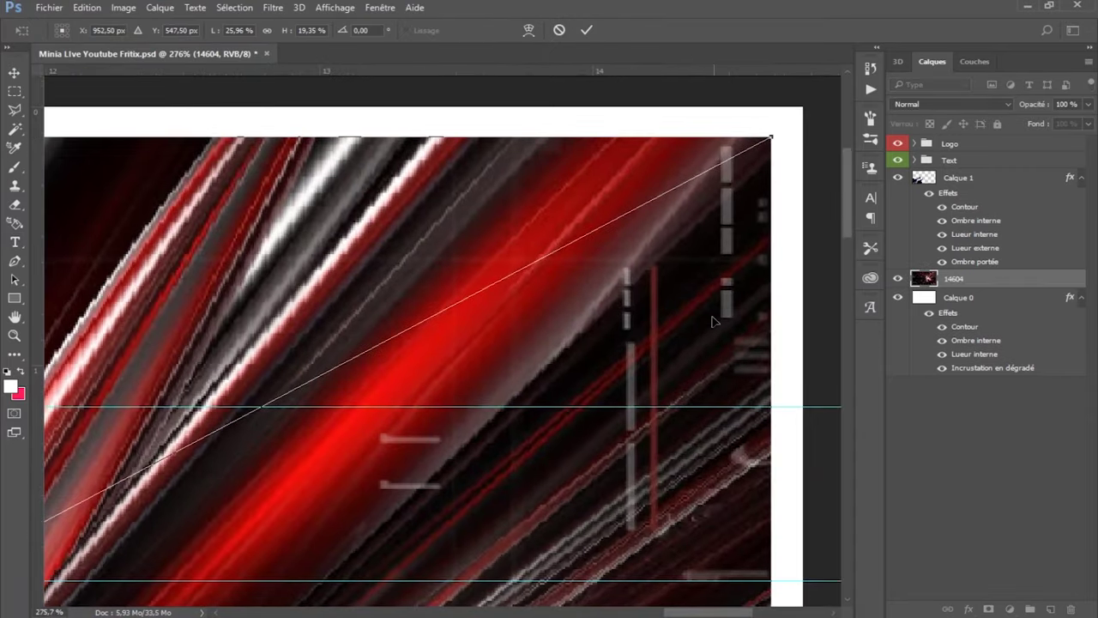
pyautogui.scroll(-6, 302, 522)
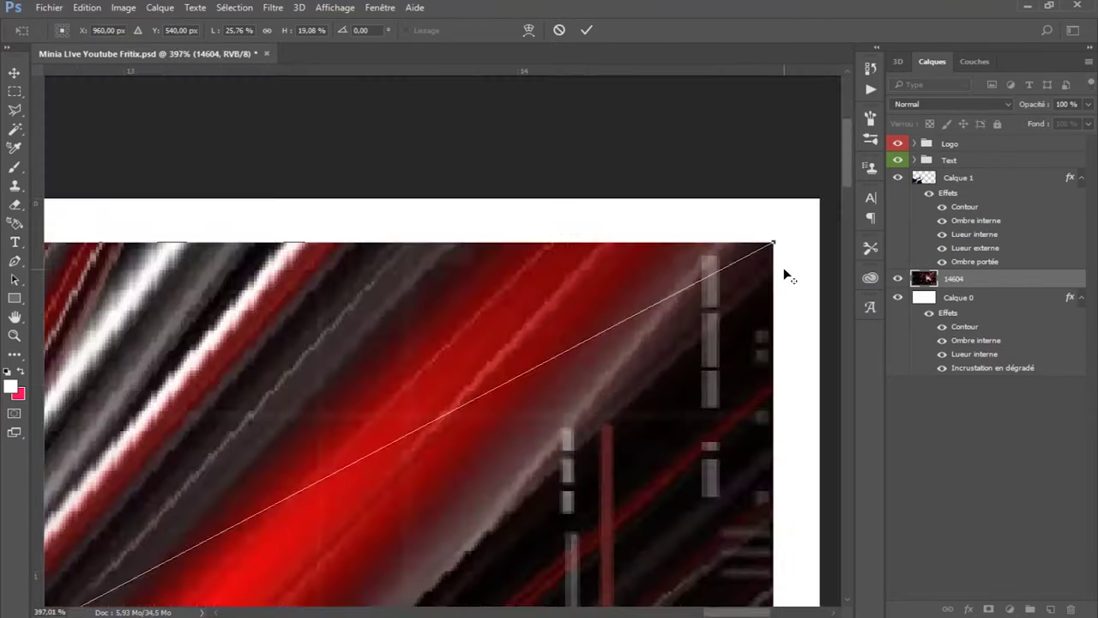
pyautogui.press('Return')
pyautogui.click(1062, 104)
pyautogui.write('20')
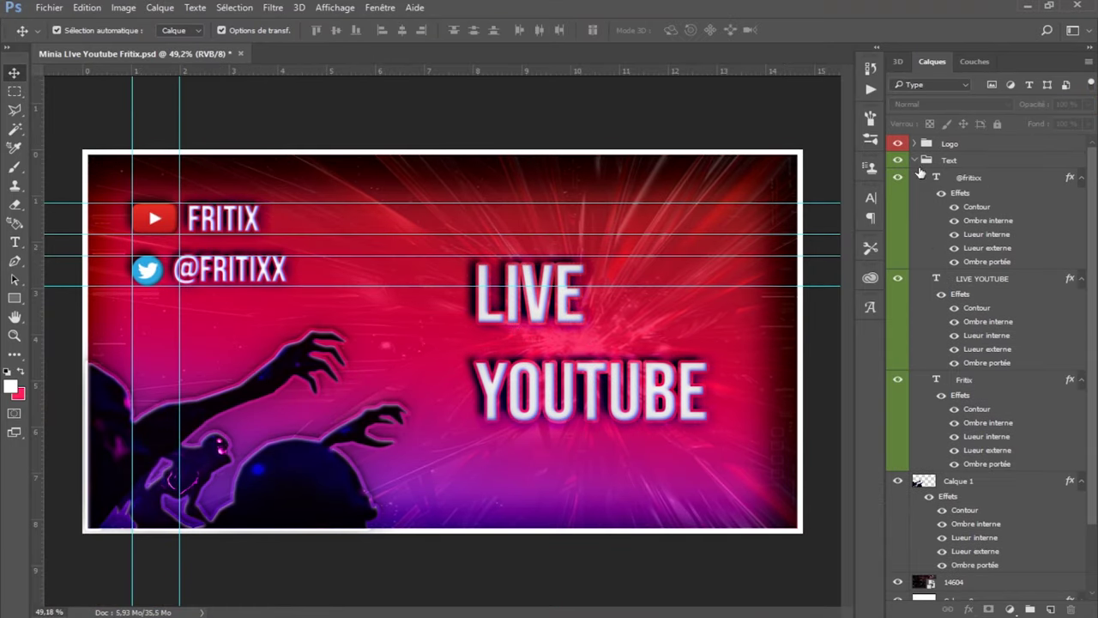
# Place the 7852 image as a second overlay on the thumbnail
pyautogui.click(49, 7)
pyautogui.click(93, 276)
pyautogui.doubleClick(172, 116)
pyautogui.scroll(2, 639, 165)
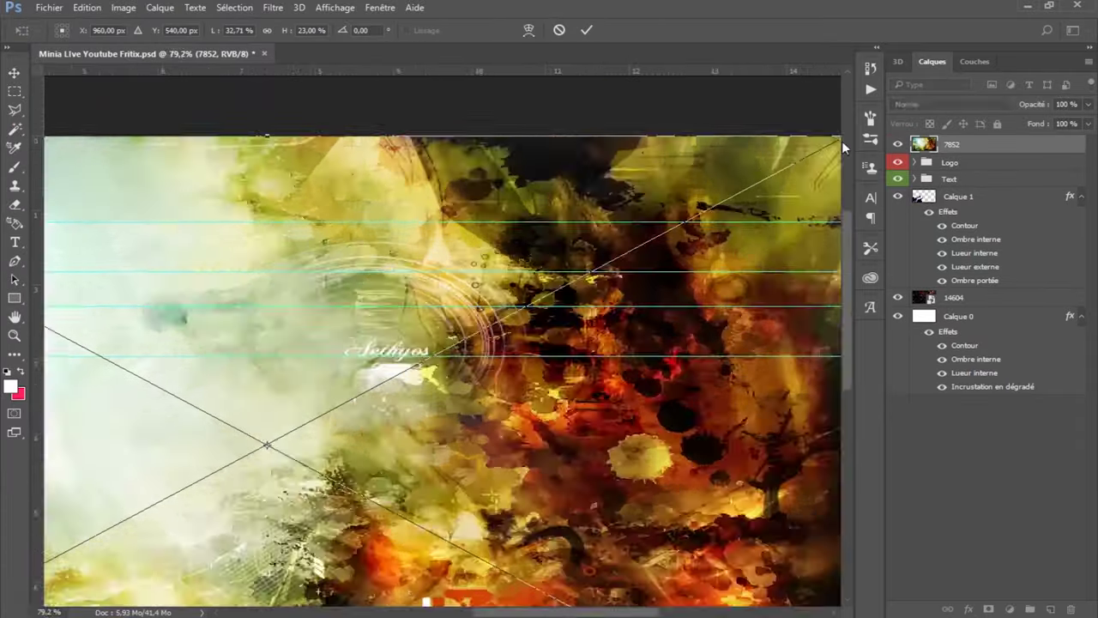
pyautogui.scroll(6, 639, 165)
pyautogui.scroll(-5, 639, 165)
pyautogui.scroll(5, 270, 404)
pyautogui.scroll(-5, 277, 412)
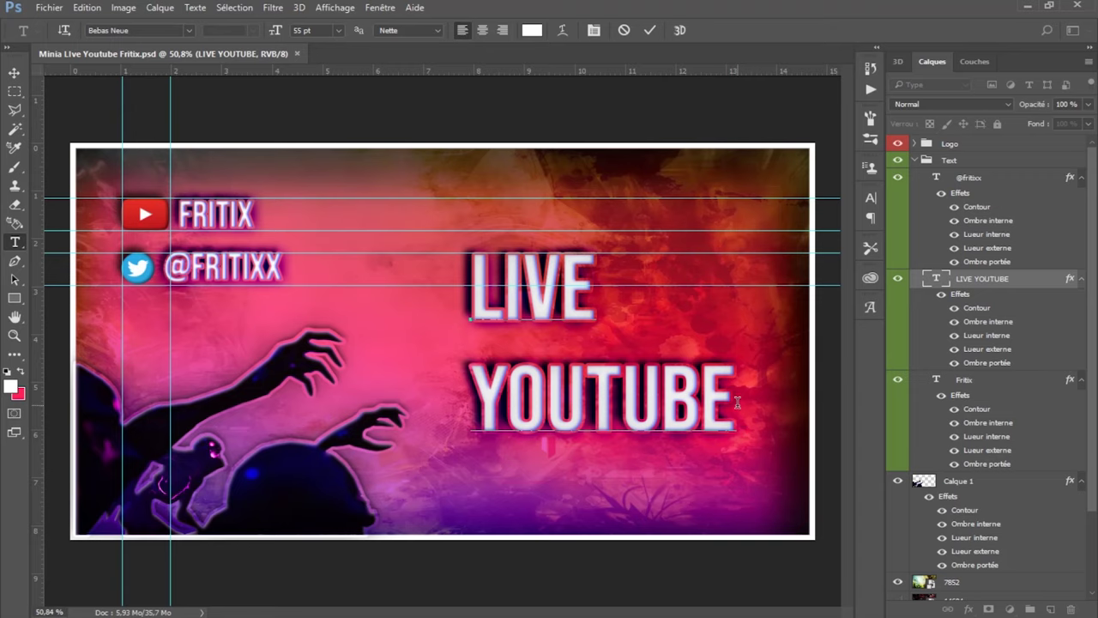
# Append '/STREAM' after LIVE and set that line to 35 pt
pyautogui.write('/STREAù')
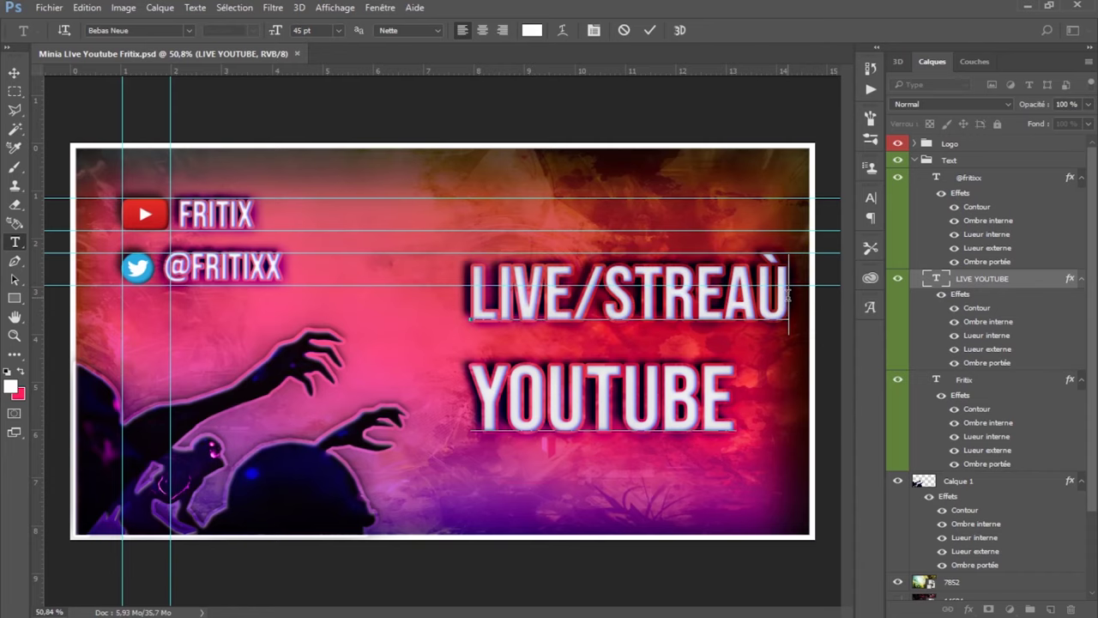
pyautogui.press('BackSpace')
pyautogui.write('M')
pyautogui.hotkey('ctrl', 'a')
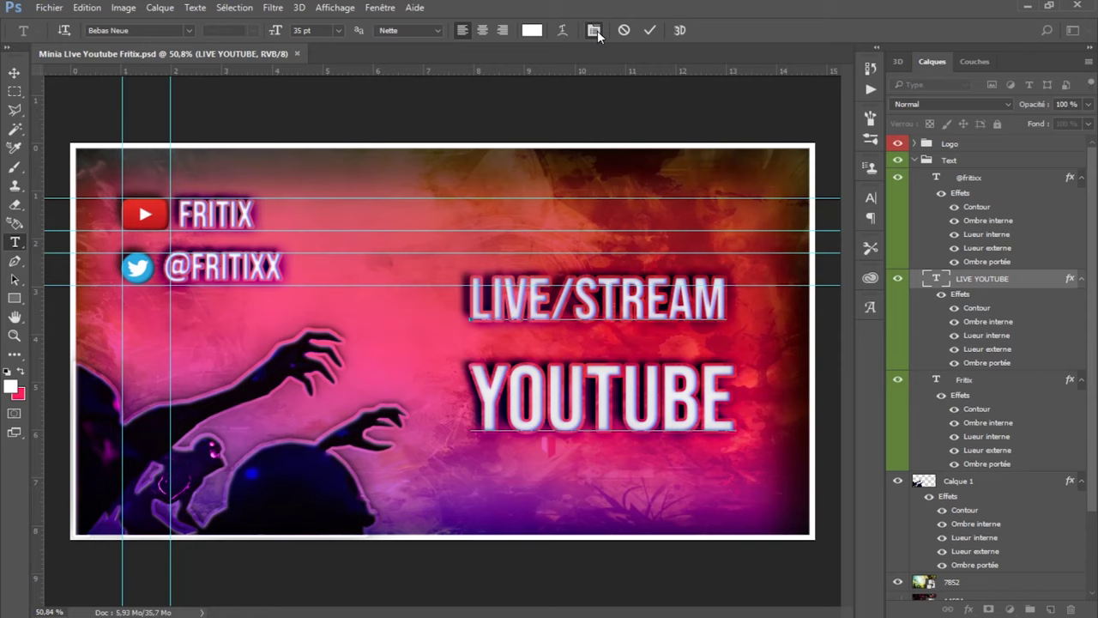
pyautogui.click(592, 30)
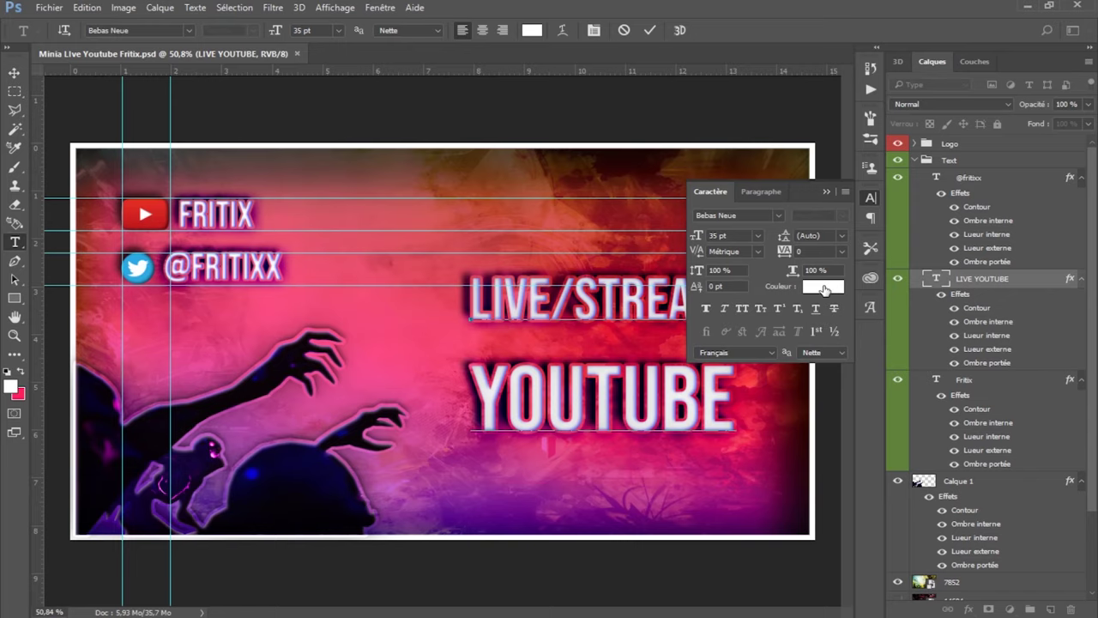
pyautogui.click(762, 191)
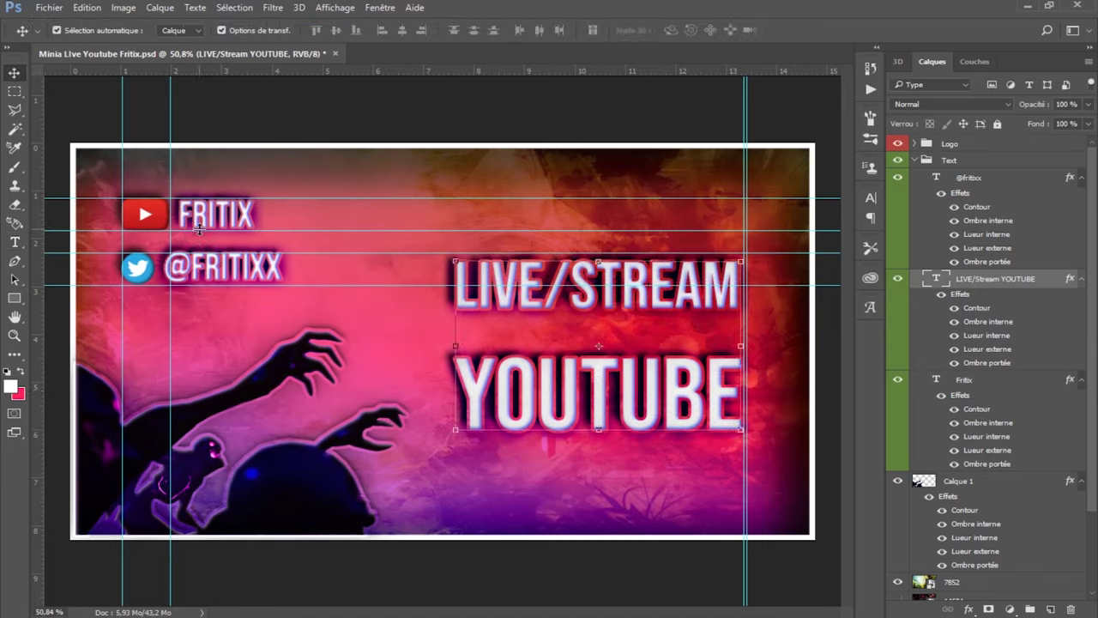
pyautogui.click(429, 410)
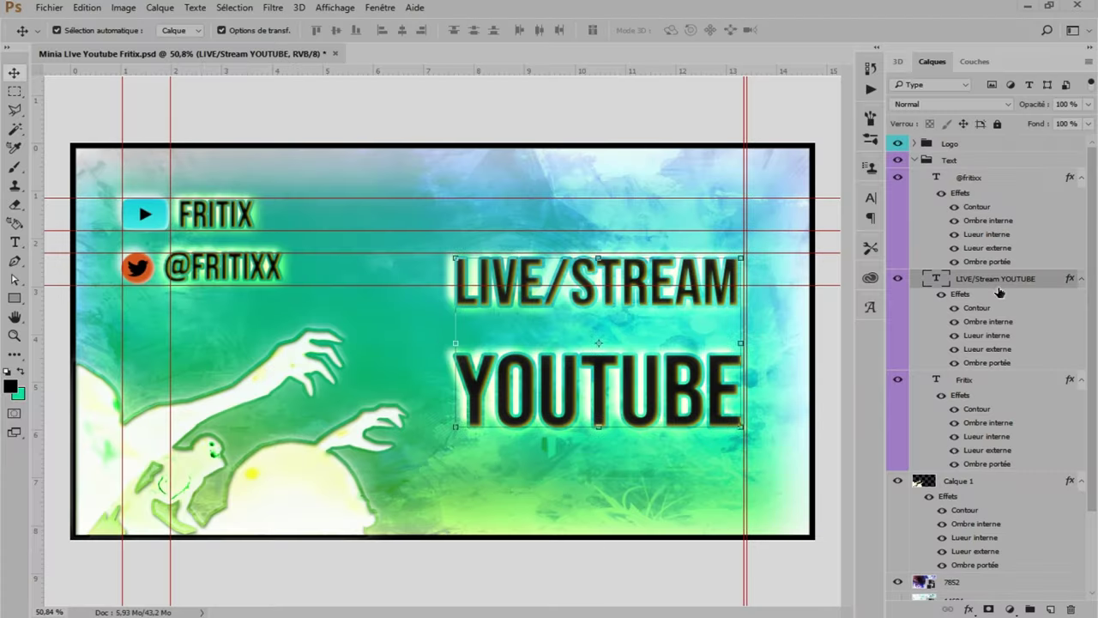
# Type a tagline below YOUTUBE and paste the glowing layer style onto it
pyautogui.press('t')
pyautogui.click(513, 494)
pyautogui.write('FORTINTE AND MORE...')
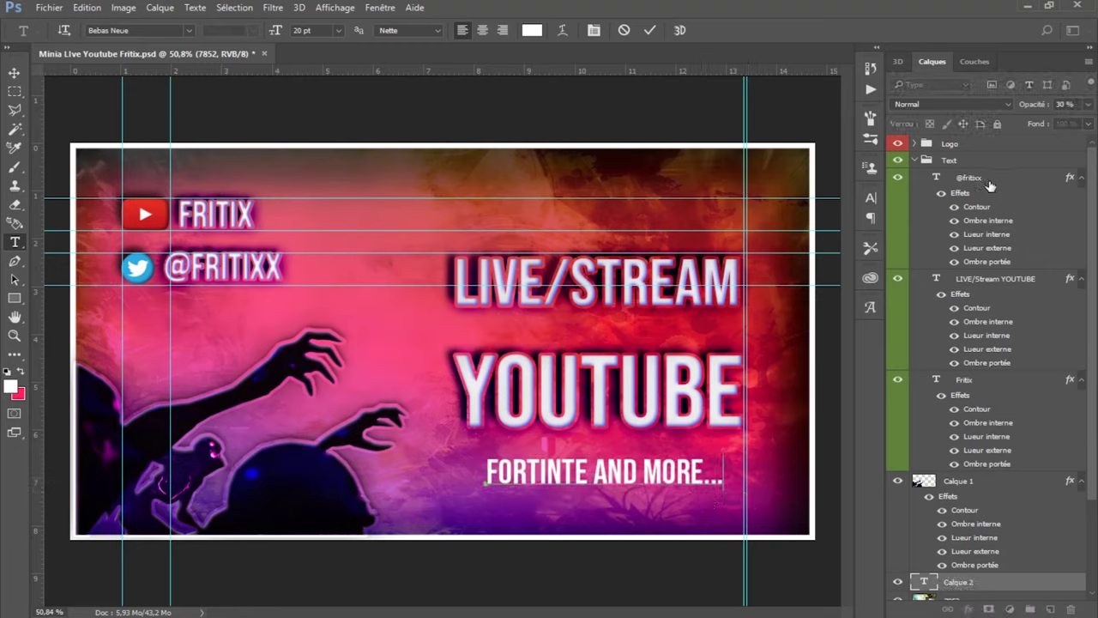
pyautogui.rightClick(986, 180)
pyautogui.click(772, 504)
# Move the tagline into the Text group, complete it as 'FORTNITE AND MORE GAMES...', and scale it beneath YOUTUBE
pyautogui.moveTo(1010, 514); pyautogui.dragTo(965, 137)
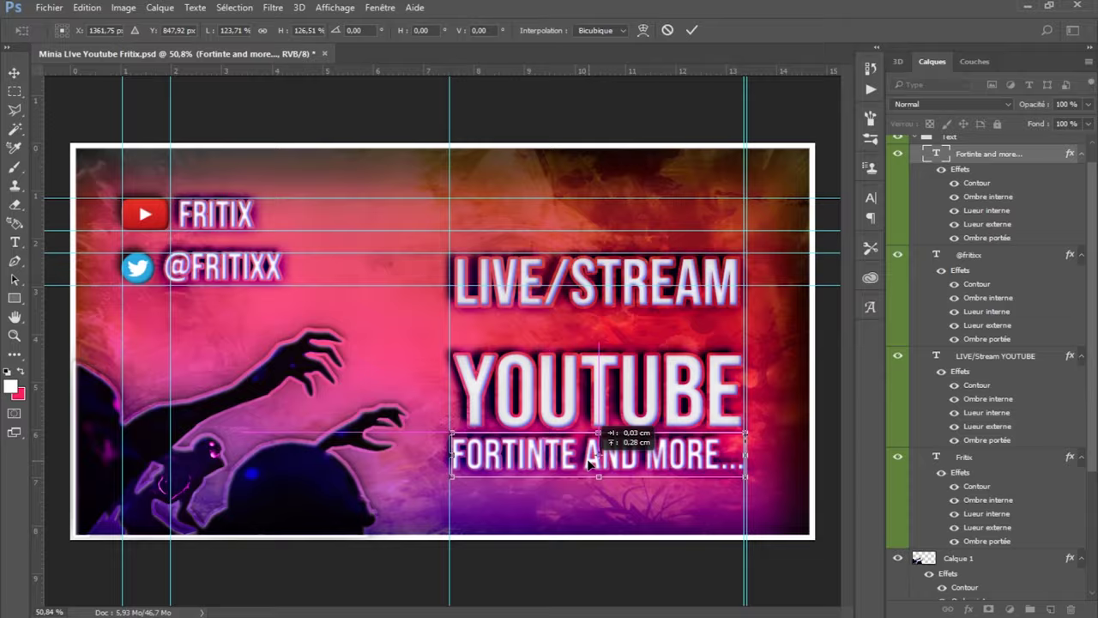
pyautogui.moveTo(591, 461); pyautogui.dragTo(601, 457)
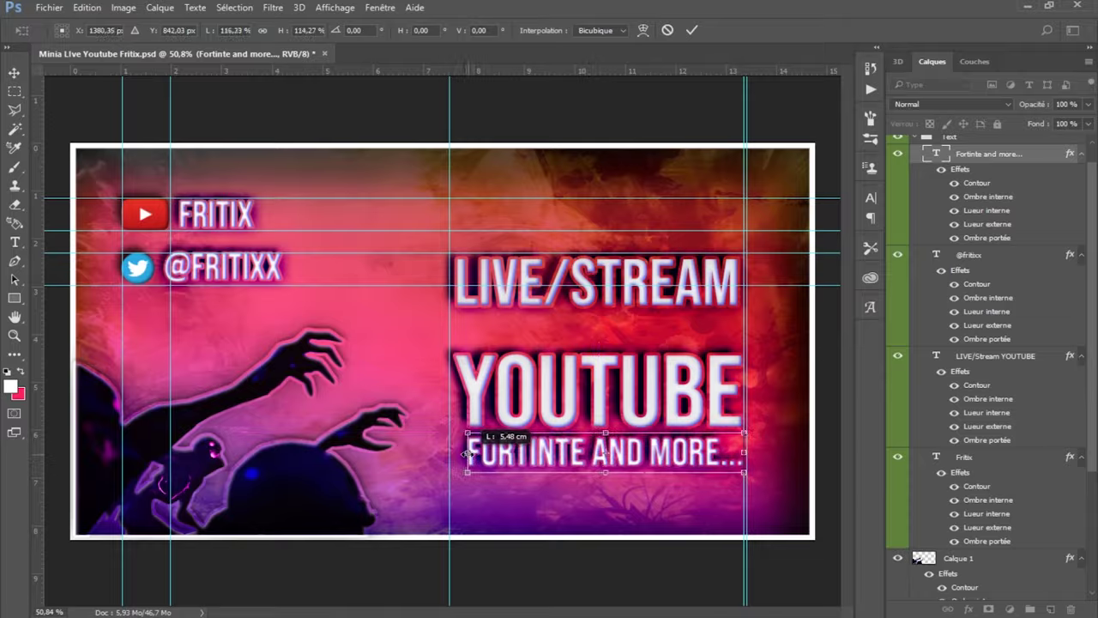
pyautogui.moveTo(747, 454); pyautogui.dragTo(747, 452)
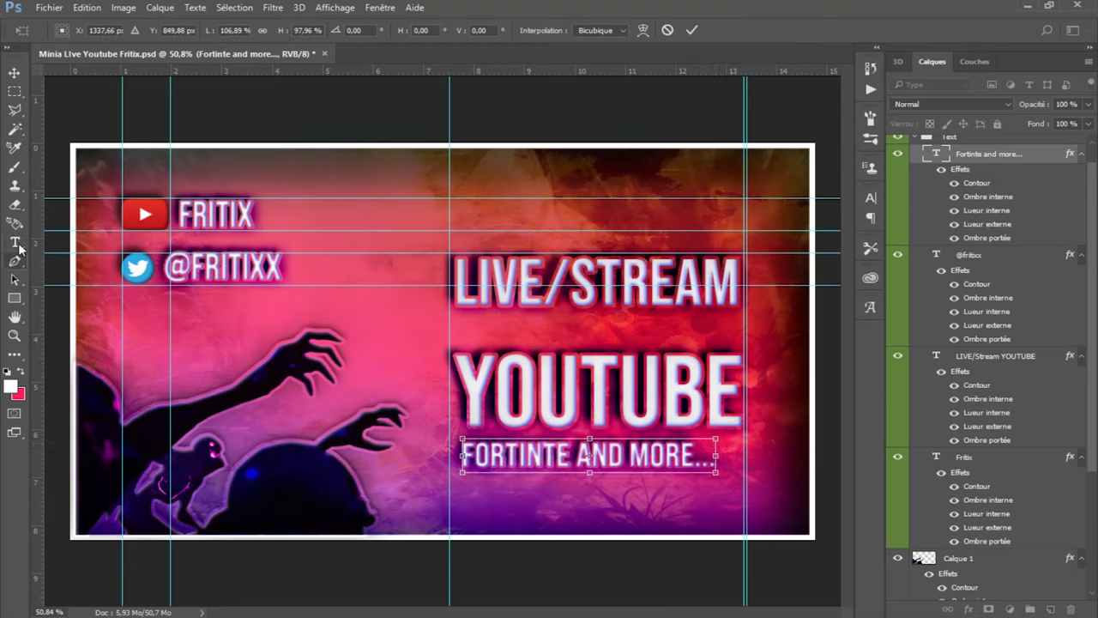
pyautogui.write('GAMES...')
pyautogui.hotkey('ctrl', 't')
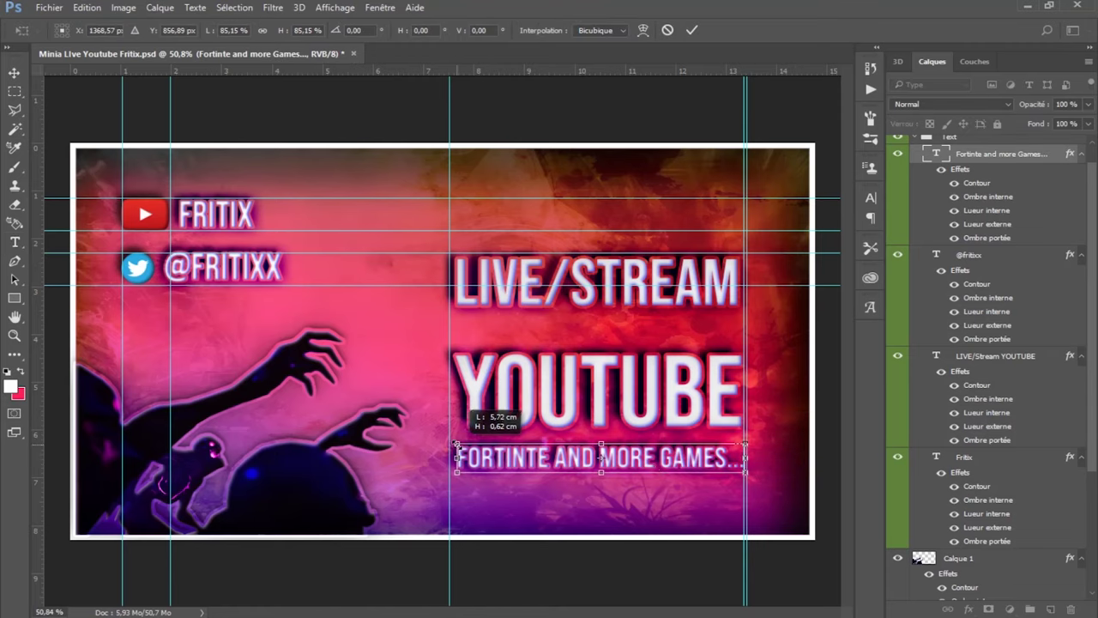
pyautogui.moveTo(649, 467)
pyautogui.mouseDown()
pyautogui.moveTo(639, 338)
pyautogui.moveTo(678, 453)
pyautogui.mouseUp()
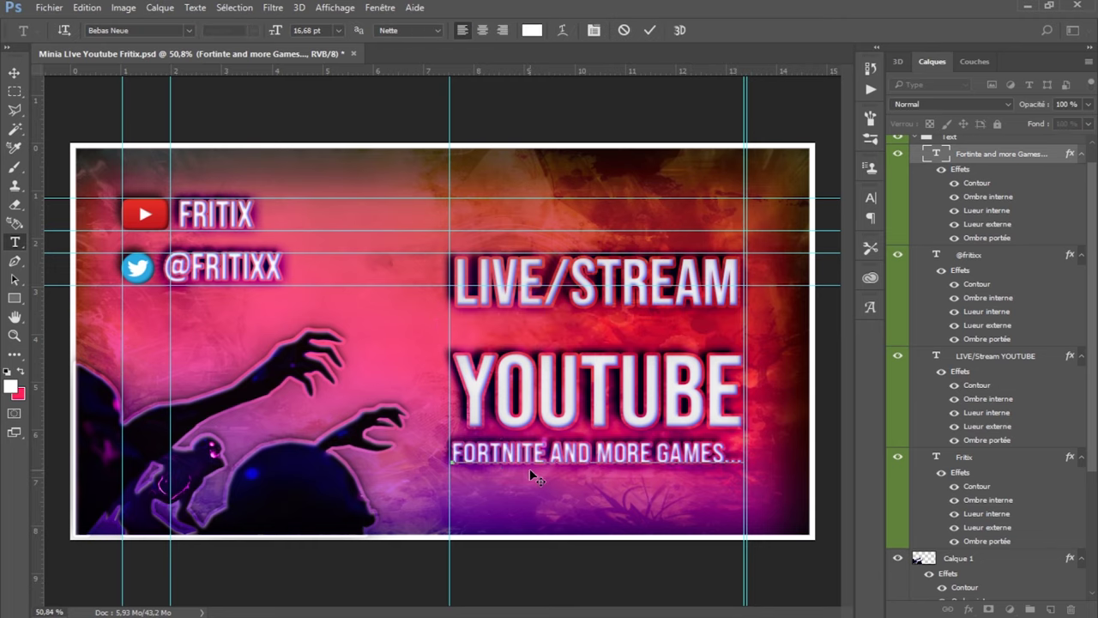
# Start Save As from the File menu and set the file format to JPEG
pyautogui.click(49, 7)
pyautogui.click(160, 174)
pyautogui.click(378, 287)
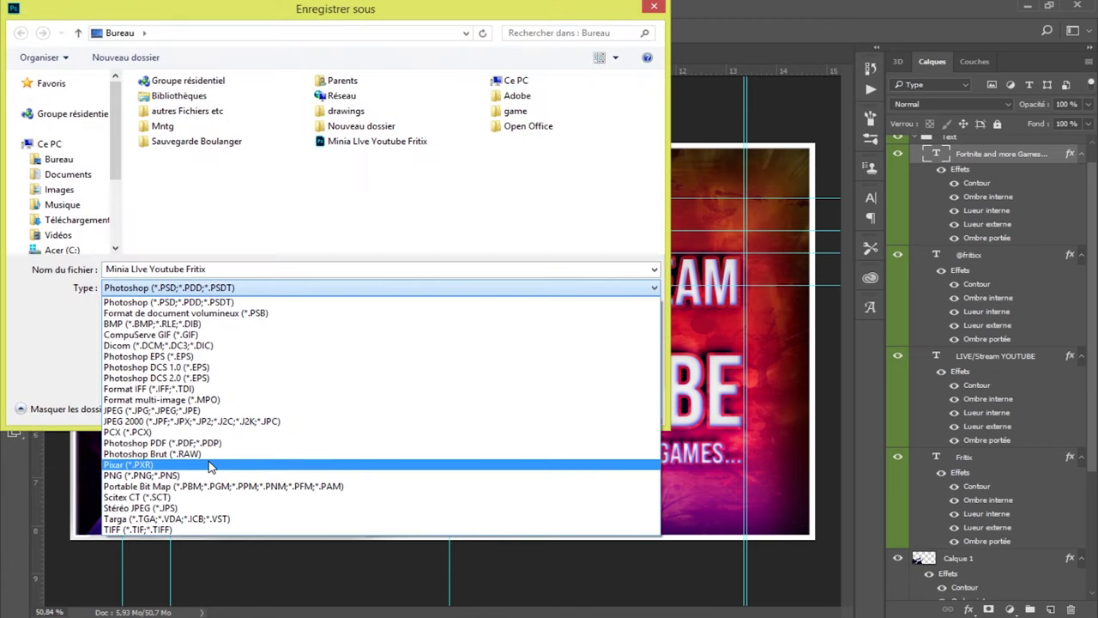
pyautogui.click(208, 456)
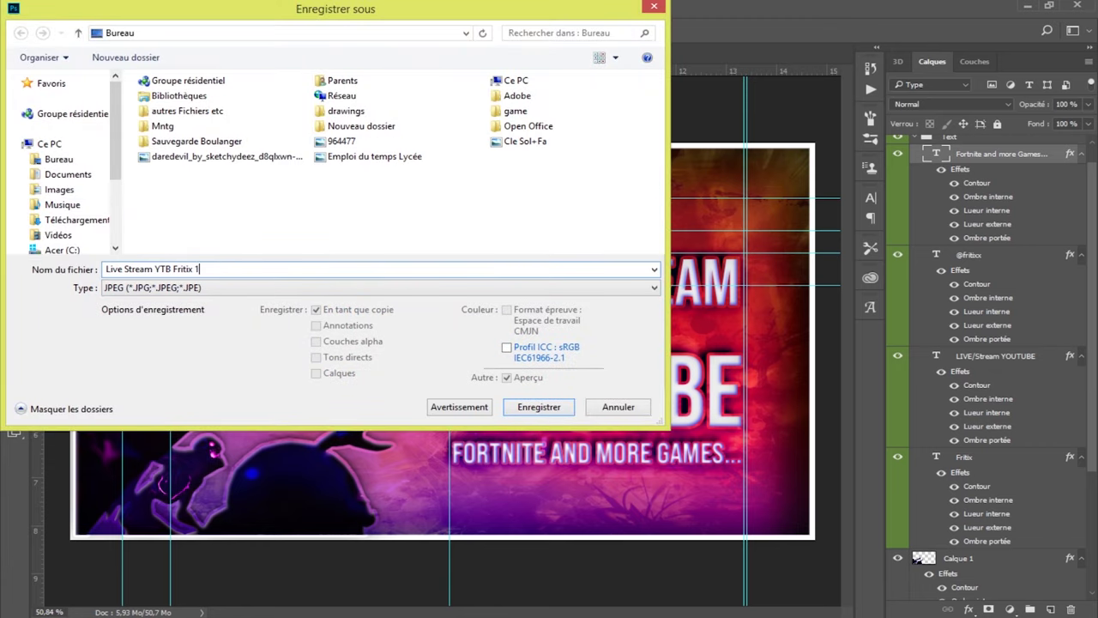